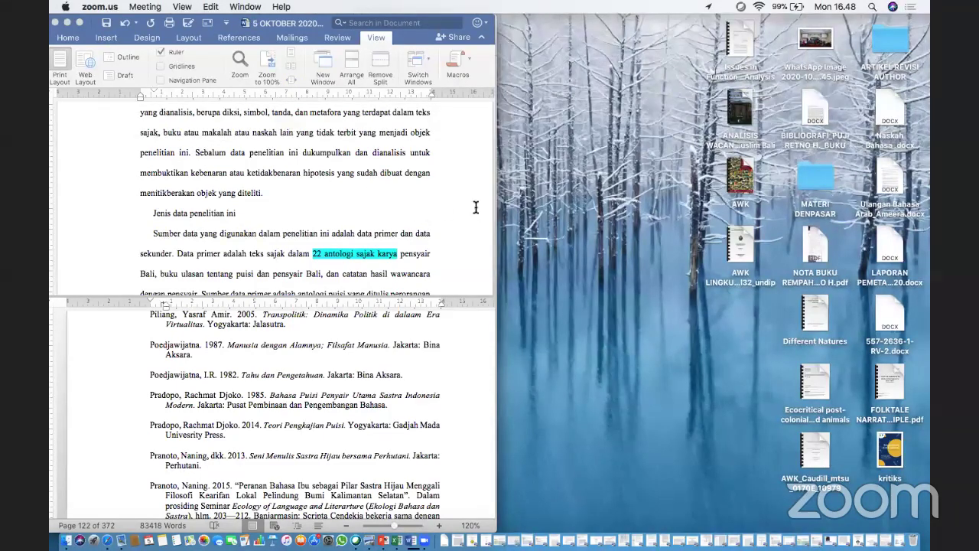
# Step: Minimize the open document, Finder and browser windows to clear the desktop
pyautogui.click(240, 153)
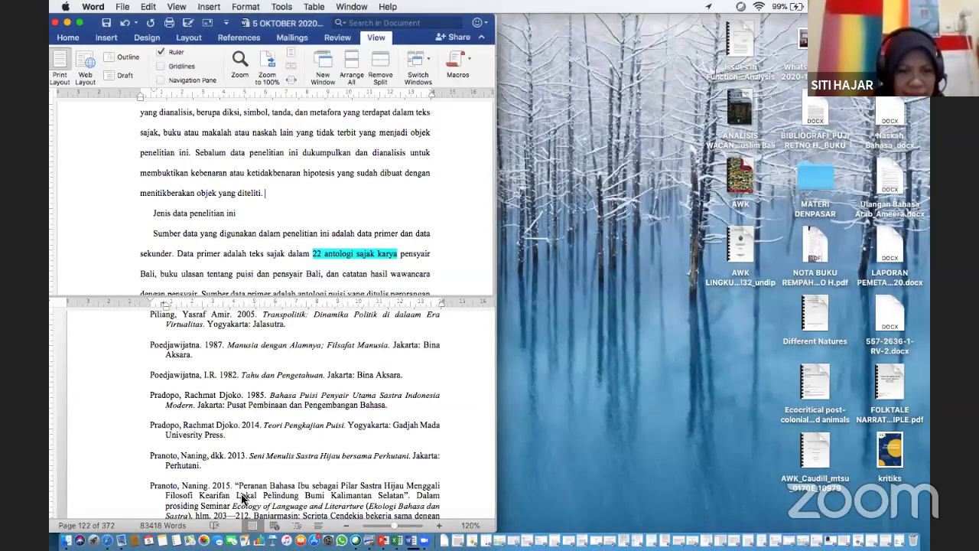
pyautogui.click(517, 316)
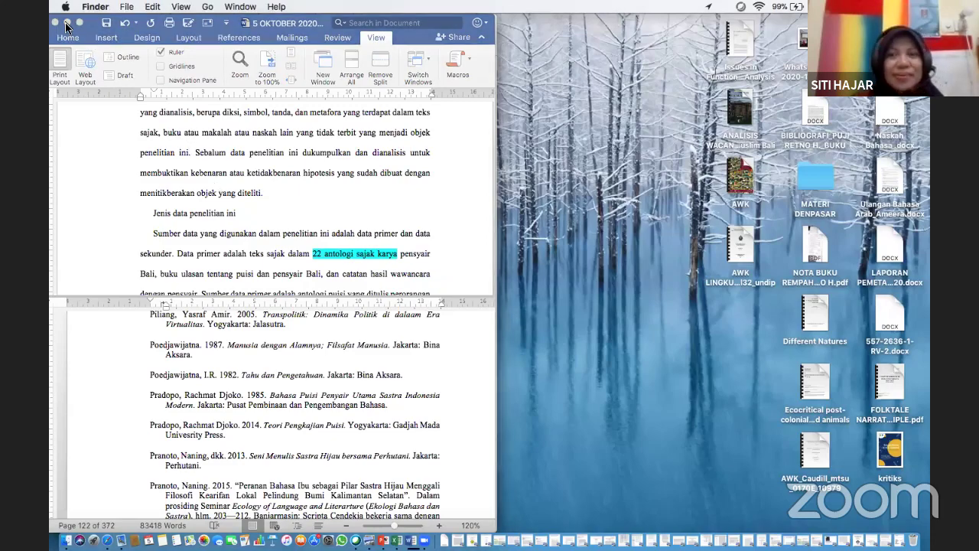
pyautogui.click(66, 541)
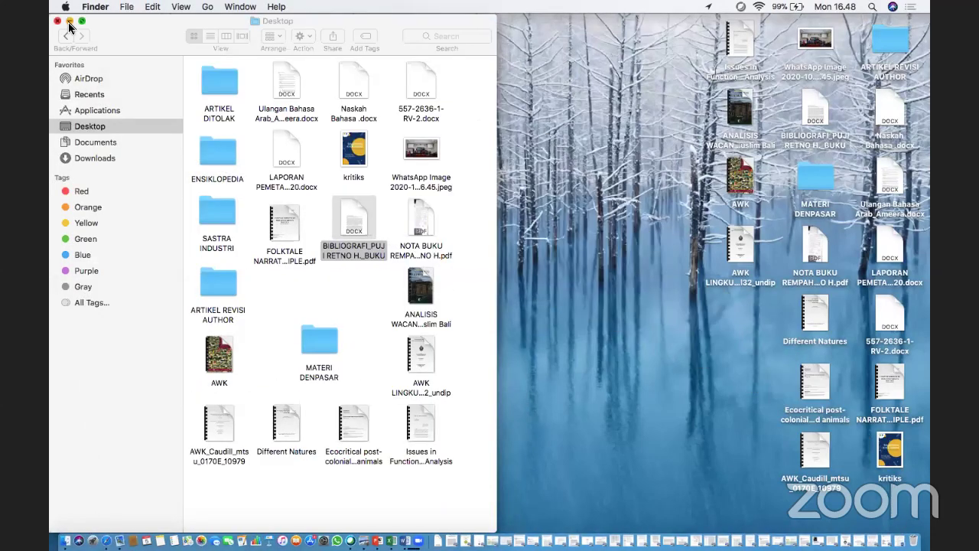
pyautogui.press('super+m')
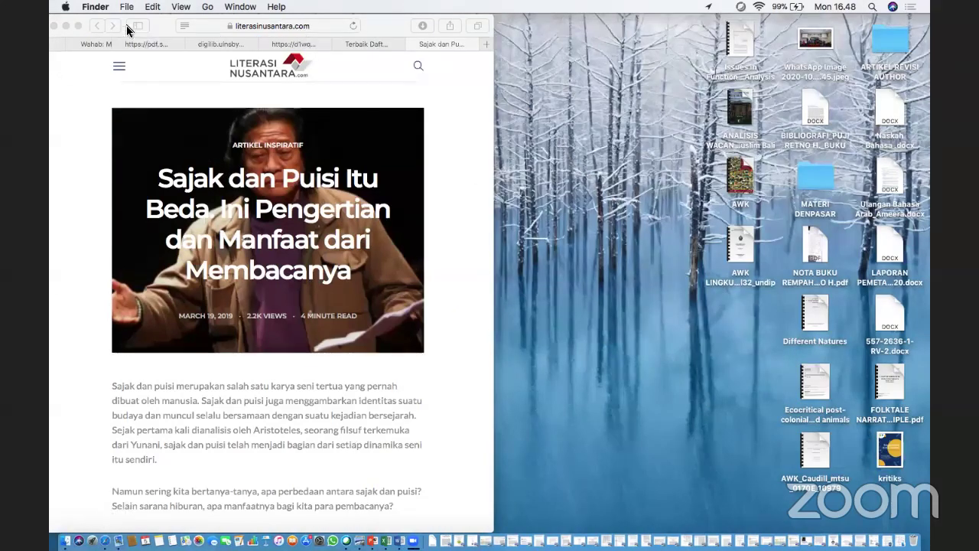
pyautogui.click(66, 25)
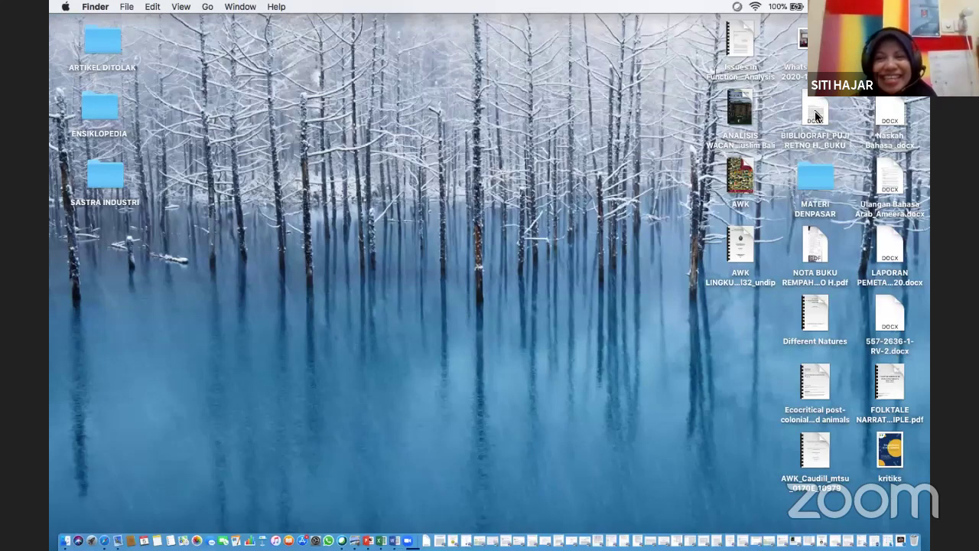
# Step: Open the BIBLIOGRAFI book document from the desktop
pyautogui.moveTo(815, 112)
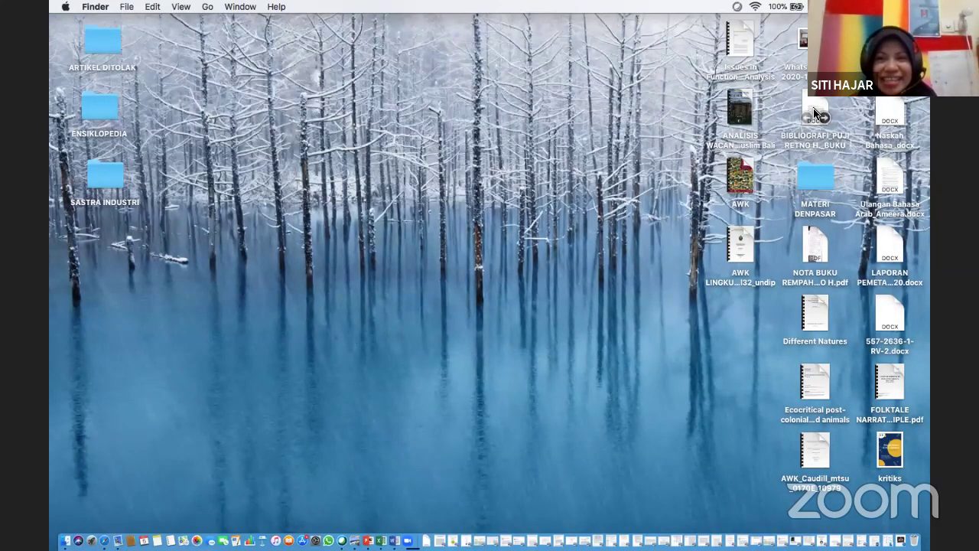
pyautogui.doubleClick(815, 112)
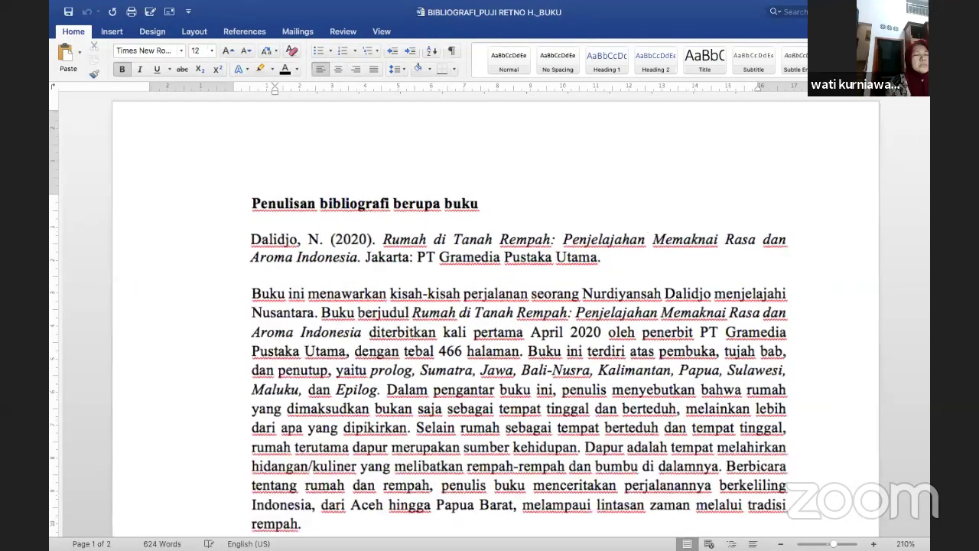
pyautogui.click(331, 390)
pyautogui.scroll(-2, 329, 388)
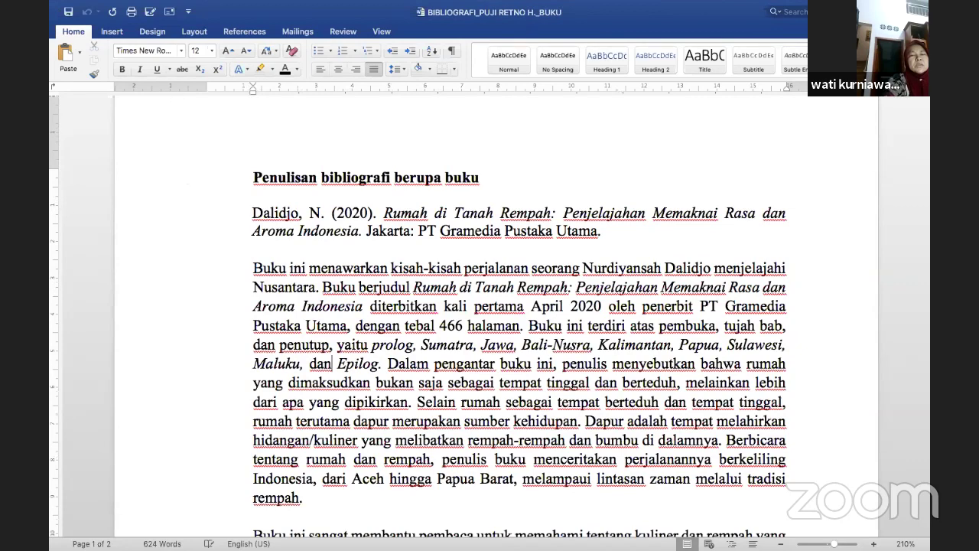
# Step: Examine the book citation and the summary paragraphs under the heading "Penulisan bibliografi berupa buku"
pyautogui.moveTo(247, 6)
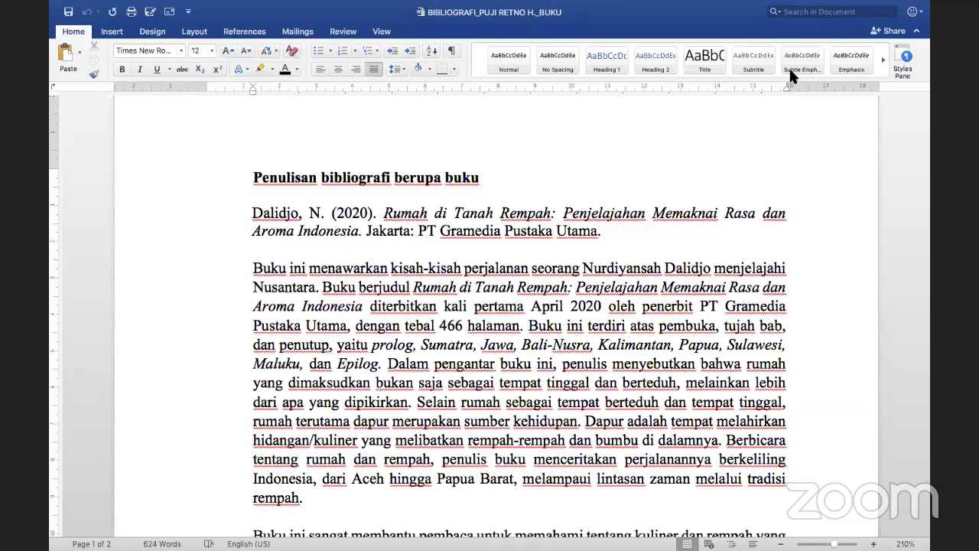
pyautogui.scroll(-2, 551, 368)
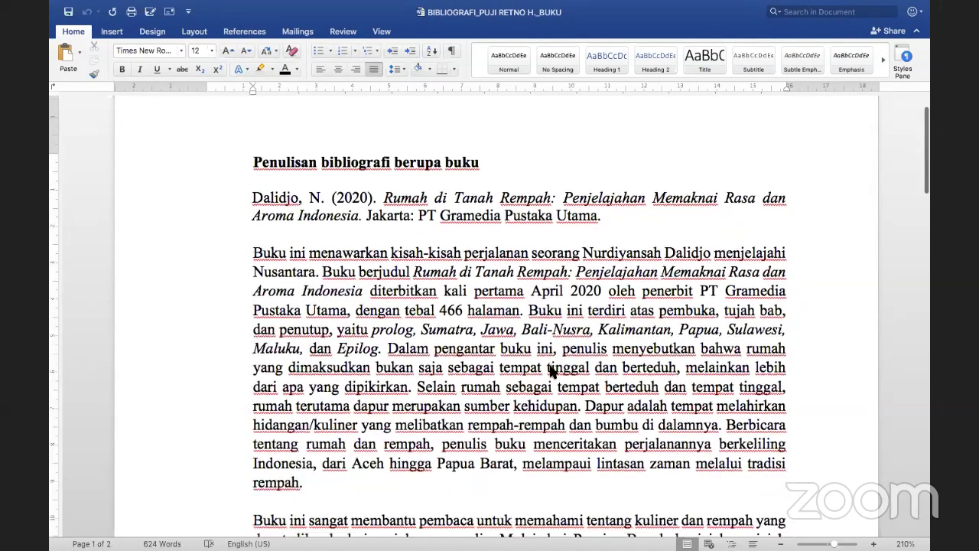
pyautogui.scroll(-2, 555, 364)
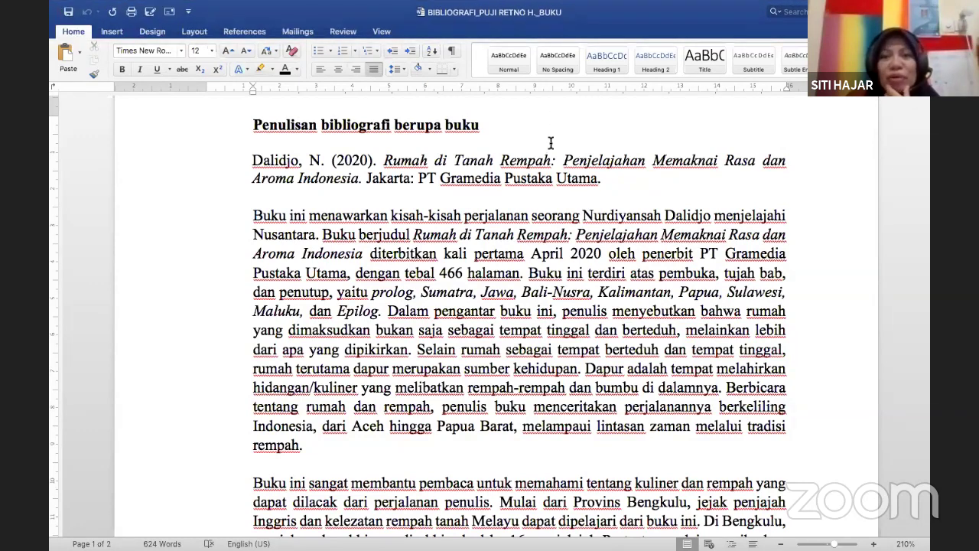
pyautogui.scroll(-1, 551, 143)
pyautogui.scroll(1, 551, 142)
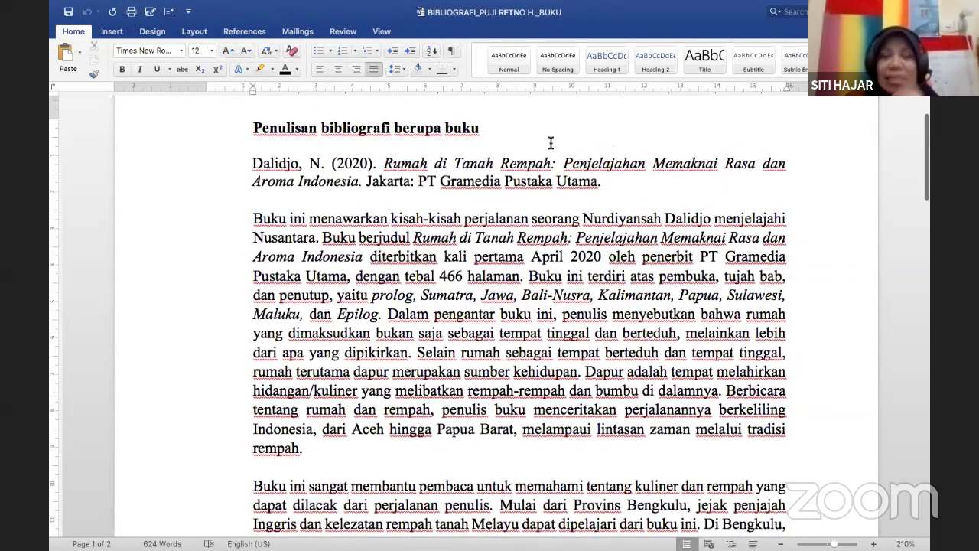
pyautogui.scroll(1, 551, 143)
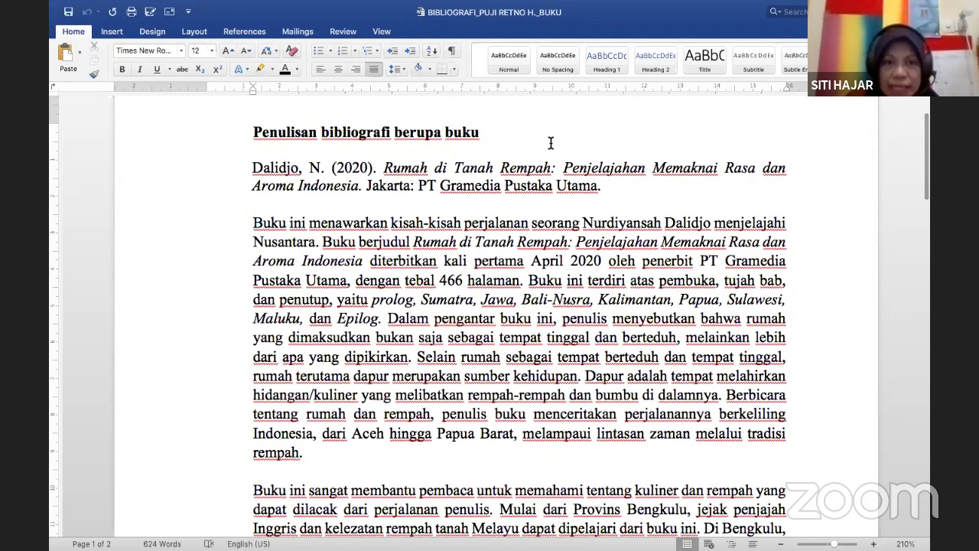
pyautogui.moveTo(528, 1)
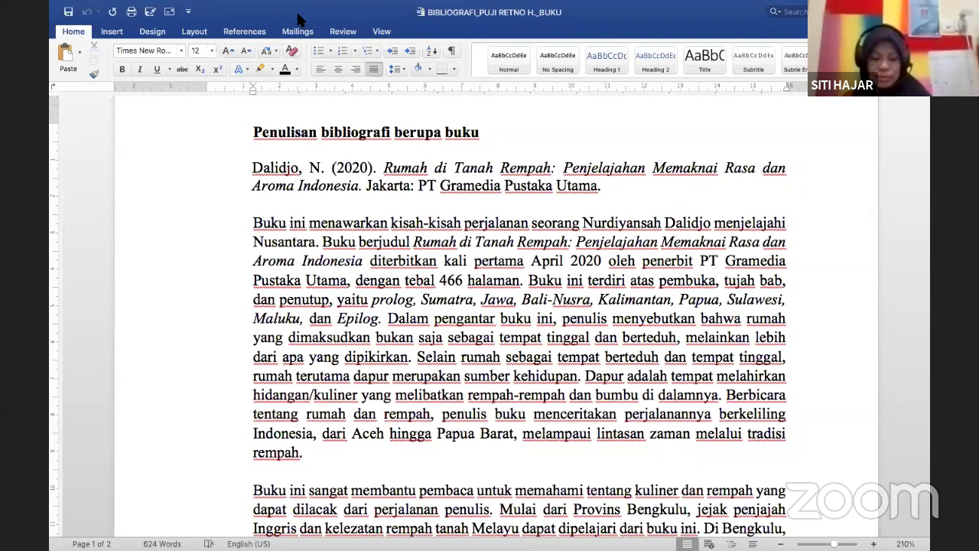
pyautogui.click(371, 203)
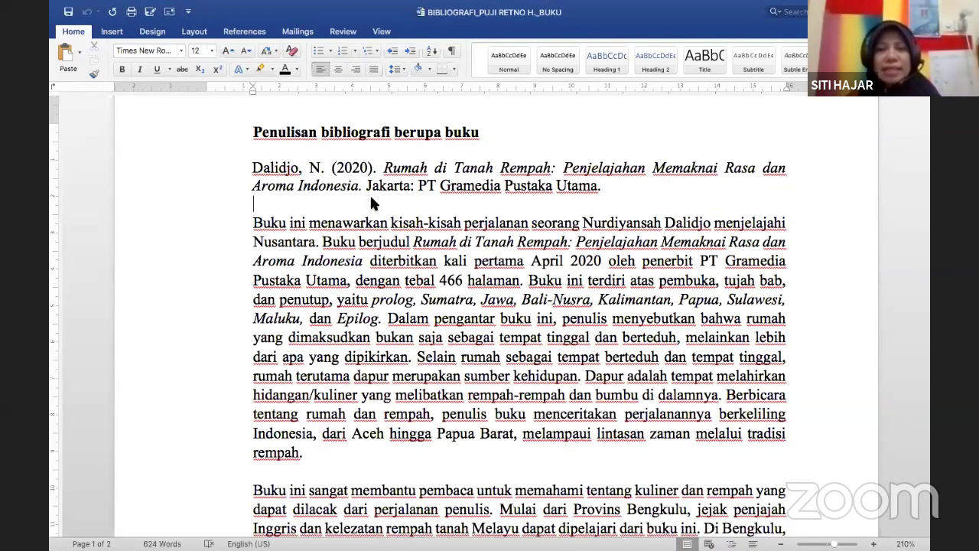
pyautogui.click(414, 187)
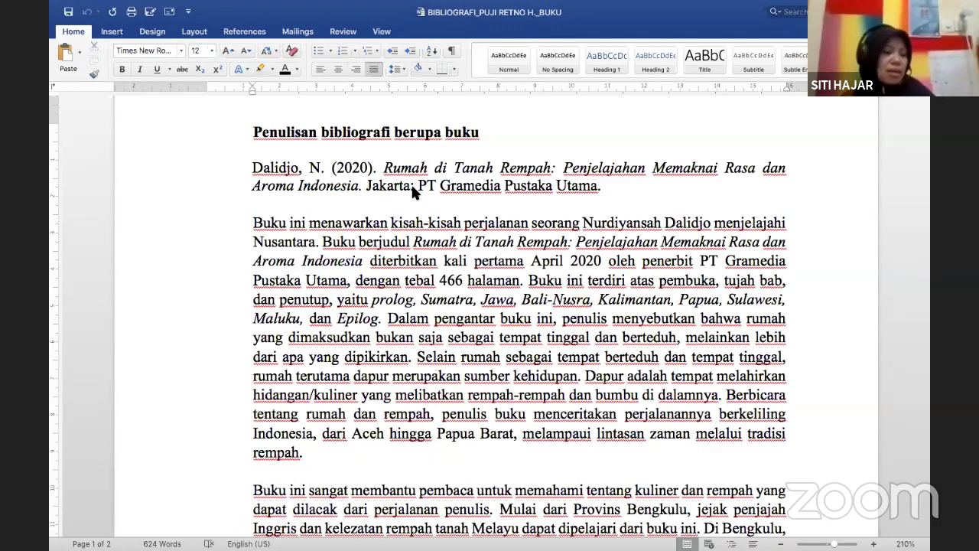
pyautogui.press('BackSpace')
pyautogui.write(':')
# Step: Add the comment "Tempat terbit tidak perlu" to "Jakarta:" in the book citation
pyautogui.moveTo(368, 188); pyautogui.dragTo(411, 187)
pyautogui.moveTo(330, 15)
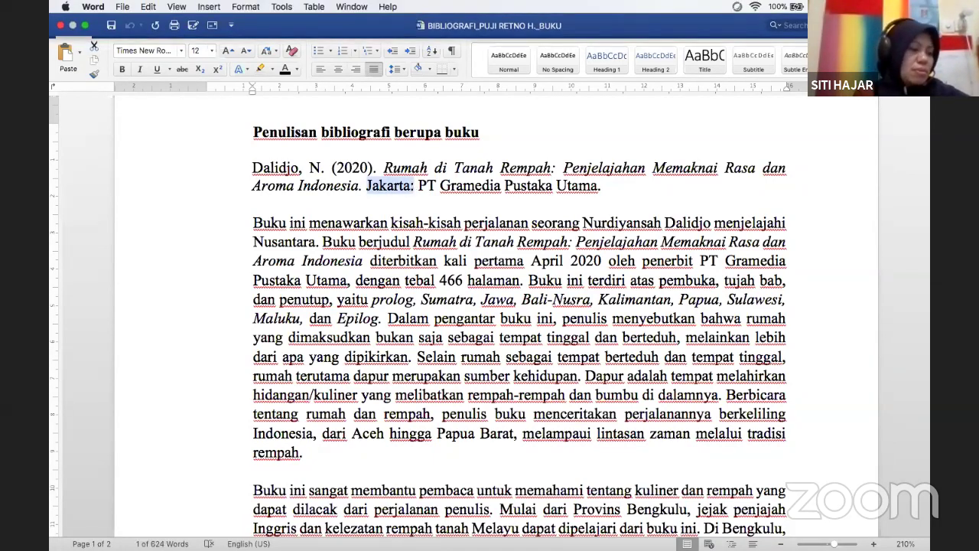
pyautogui.click(343, 31)
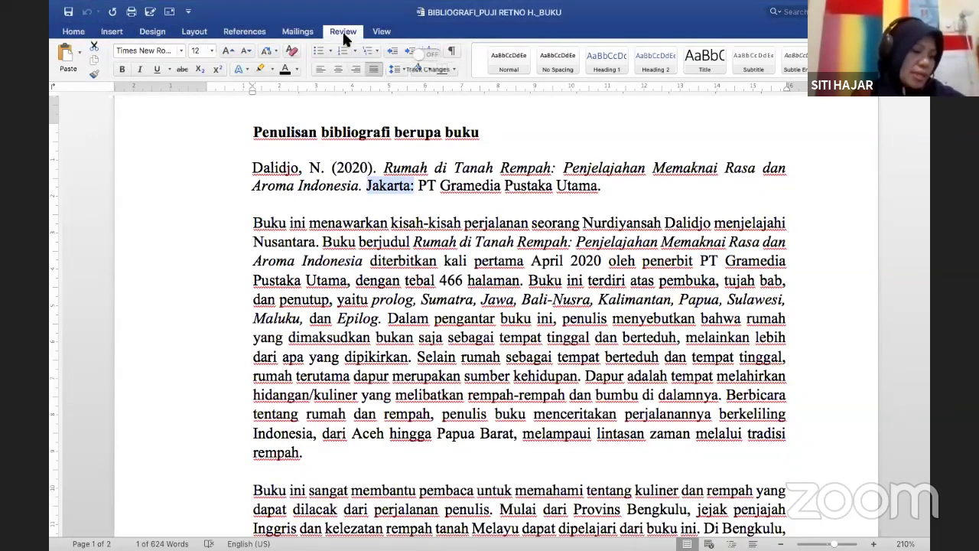
pyautogui.click(264, 60)
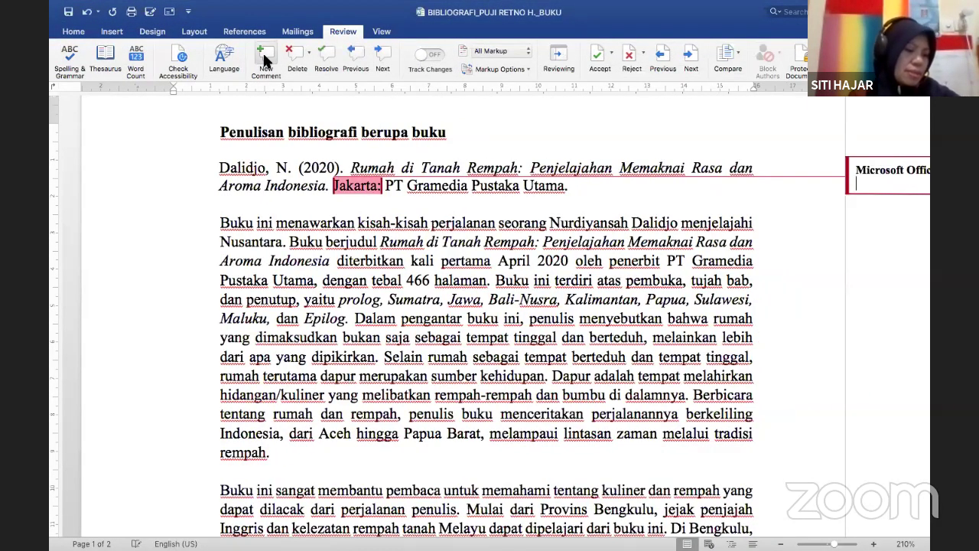
pyautogui.write('Tempat ter')
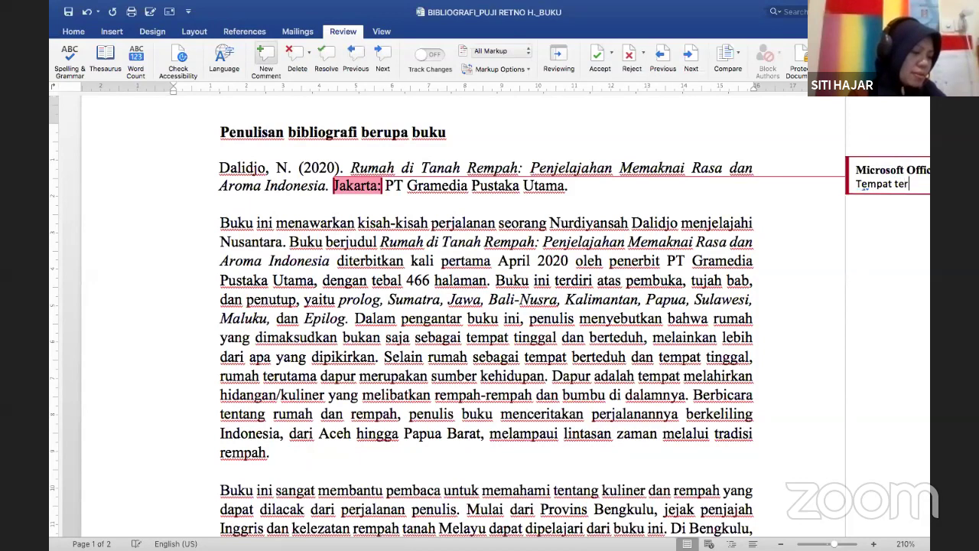
pyautogui.write('bit ti')
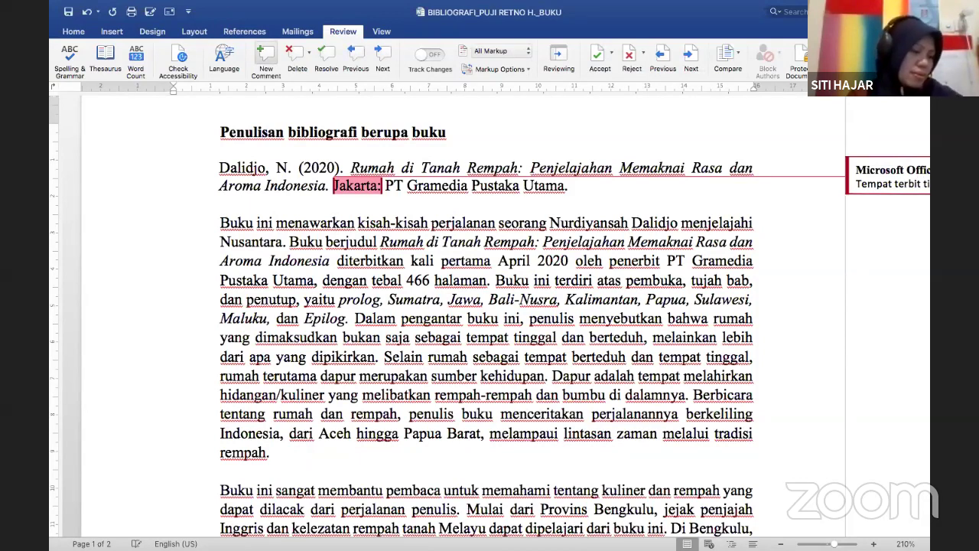
pyautogui.write('dak pe')
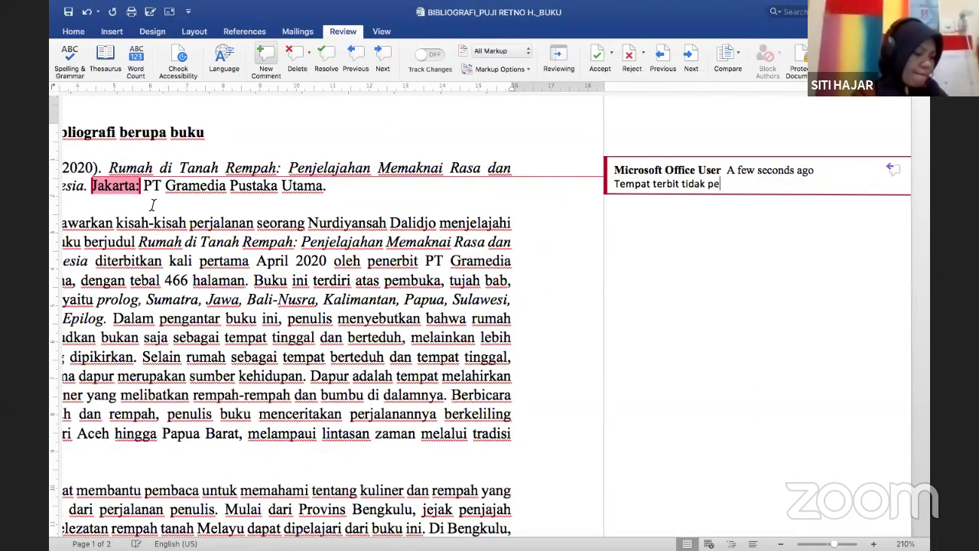
pyautogui.write('rlu')
pyautogui.click(152, 205)
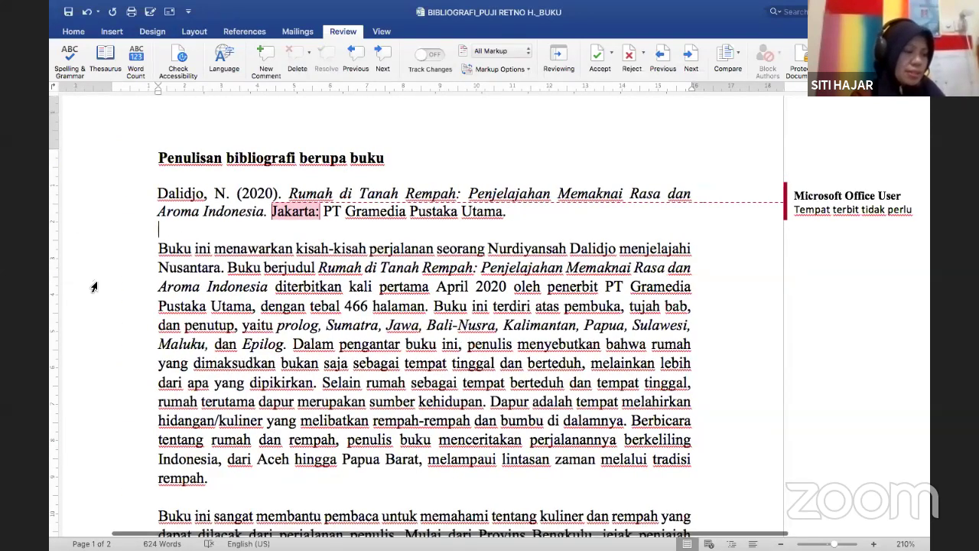
# Step: Review the rest of the document through the "Catatan" notes on page 2 and return to the citation
pyautogui.scroll(-2, 93, 287)
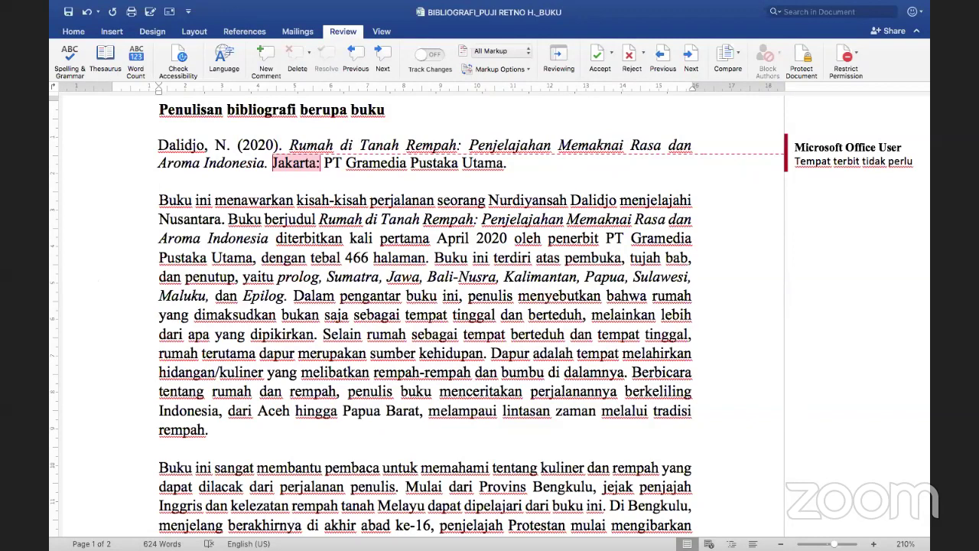
pyautogui.moveTo(306, 8)
pyautogui.scroll(-1, 350, 349)
pyautogui.scroll(-15, 358, 362)
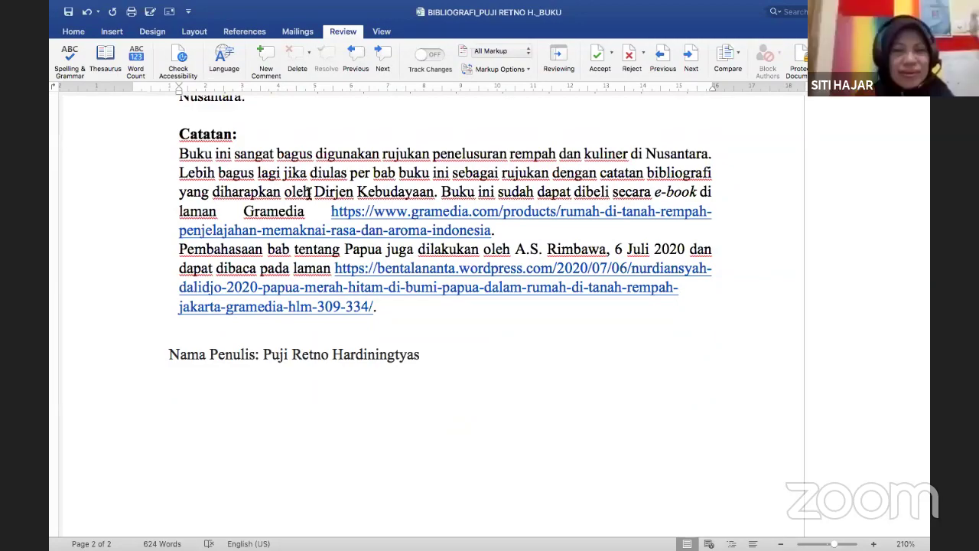
pyautogui.scroll(5, 315, 176)
pyautogui.scroll(10, 313, 199)
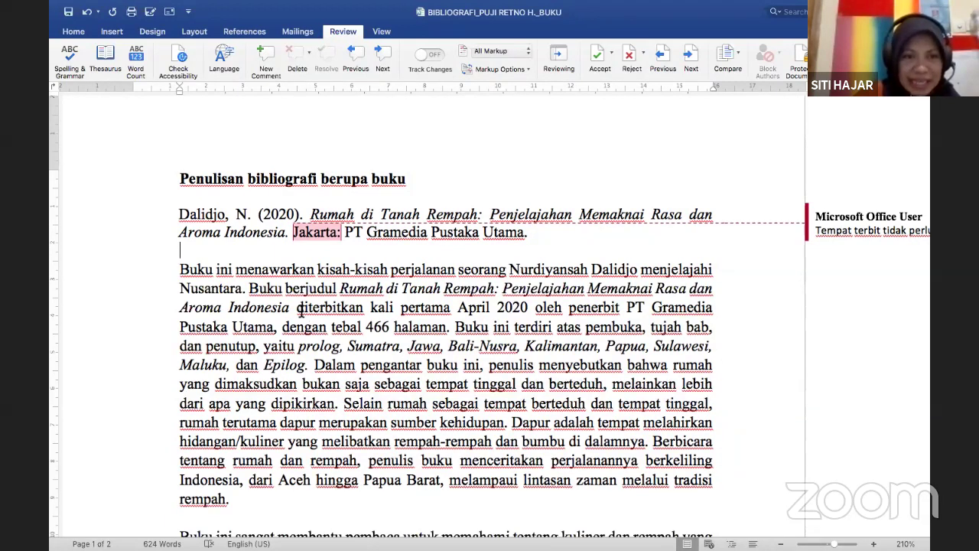
pyautogui.scroll(-1, 300, 307)
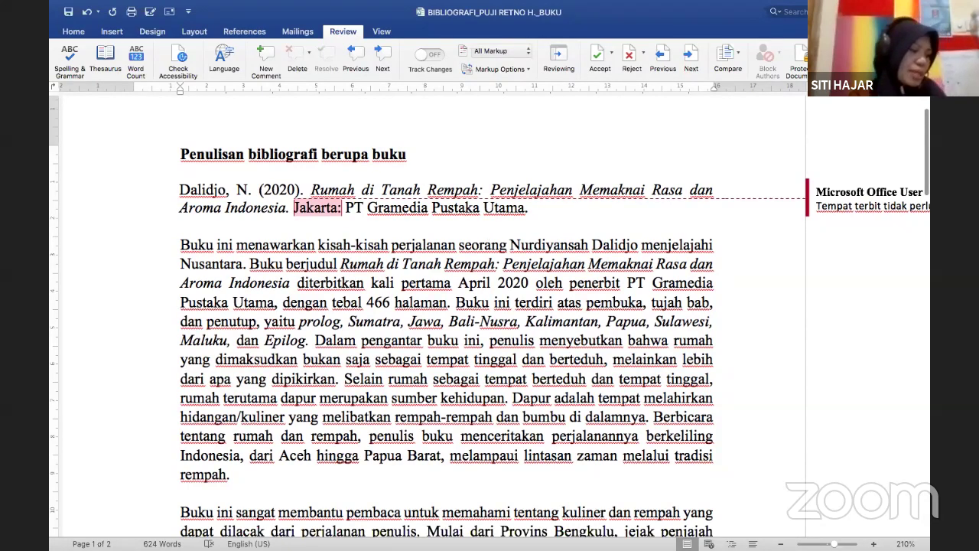
# Step: Apply a hanging indent to the book citation so its second line starts further in than the first
pyautogui.moveTo(386, 8)
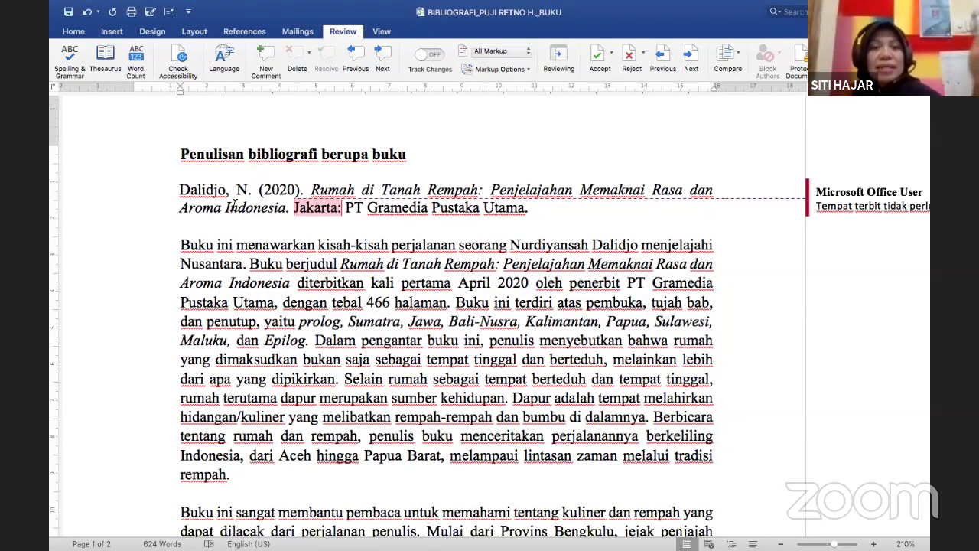
pyautogui.click(177, 204)
pyautogui.press('BackSpace')
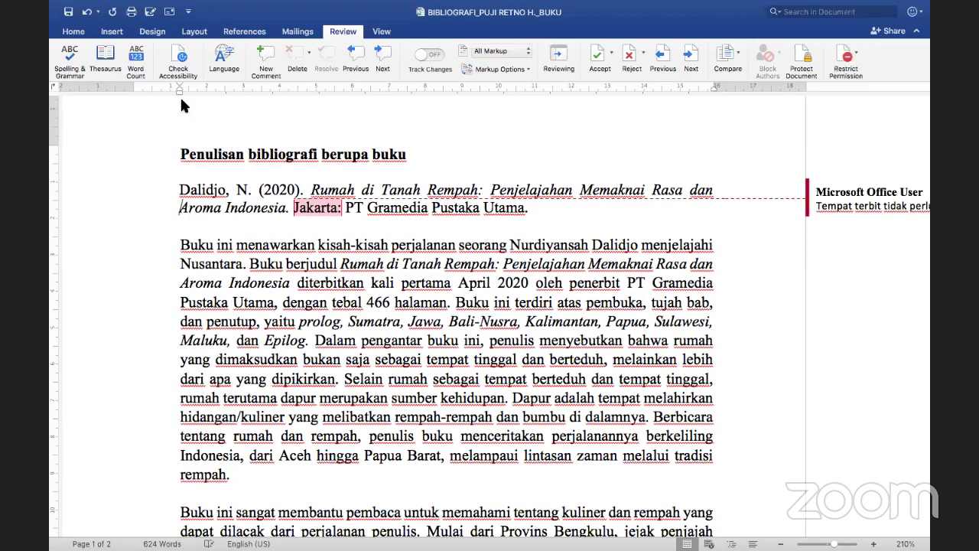
pyautogui.moveTo(180, 87); pyautogui.dragTo(197, 91)
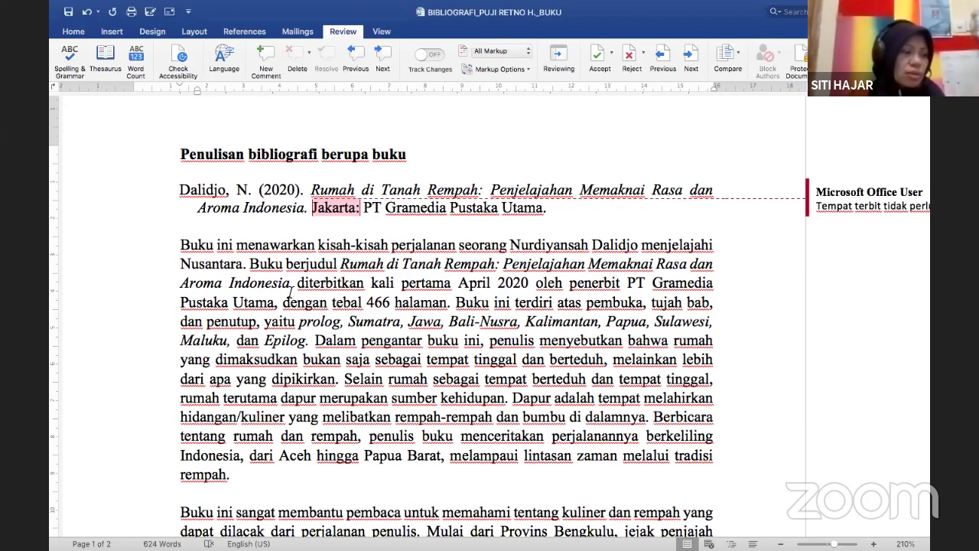
# Step: Indent the whole first summary paragraph, "Buku ini menawarkan", to align with the citation's hanging line
pyautogui.click(181, 245)
pyautogui.press('Tab')
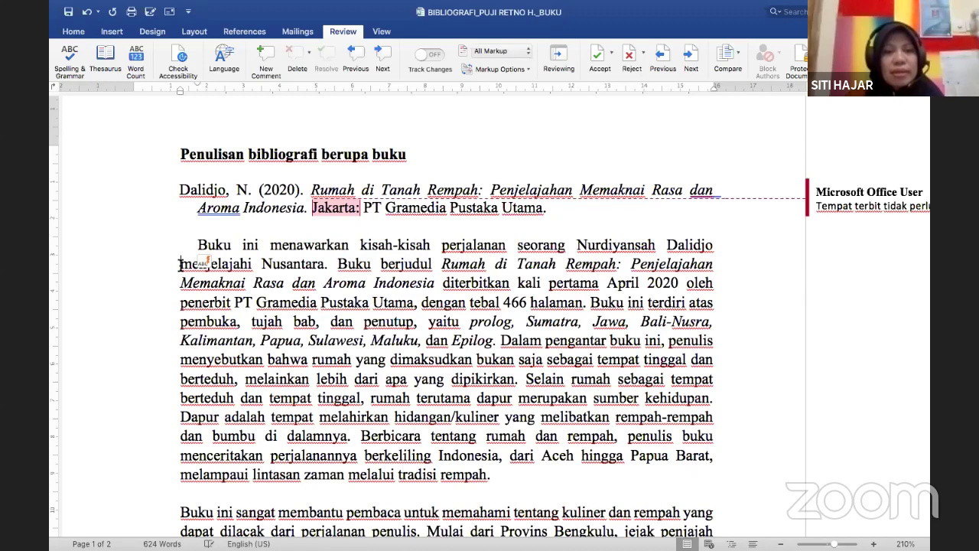
pyautogui.press('Tab')
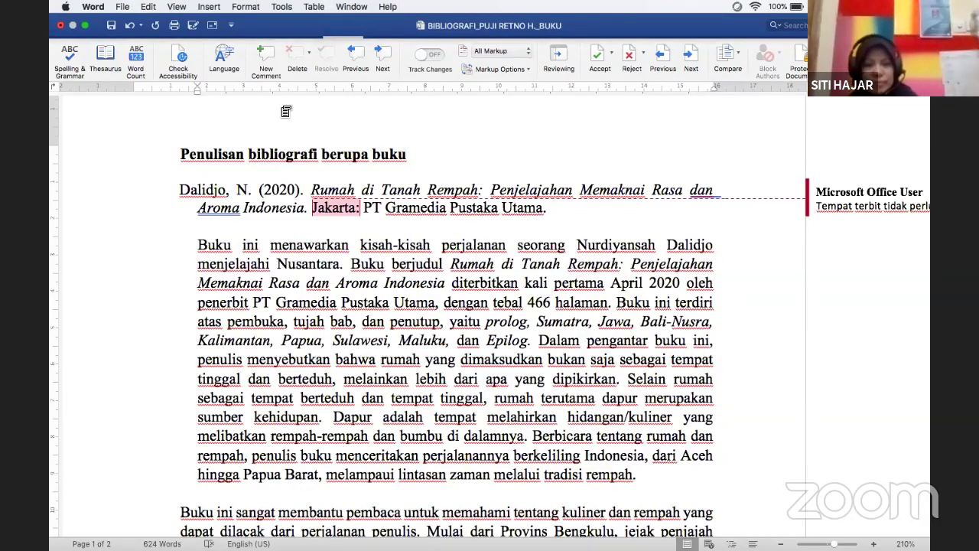
# Step: Indent the whole second summary paragraph, "Buku ini sangat membantu", to match the paragraph above it
pyautogui.click(166, 518)
pyautogui.press('Tab')
pyautogui.scroll(-3, 166, 518)
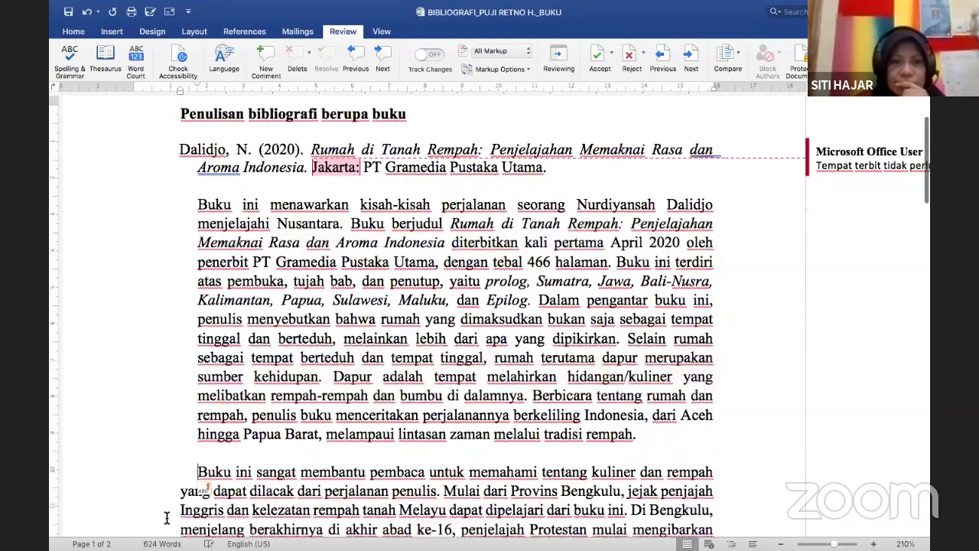
pyautogui.press('Tab')
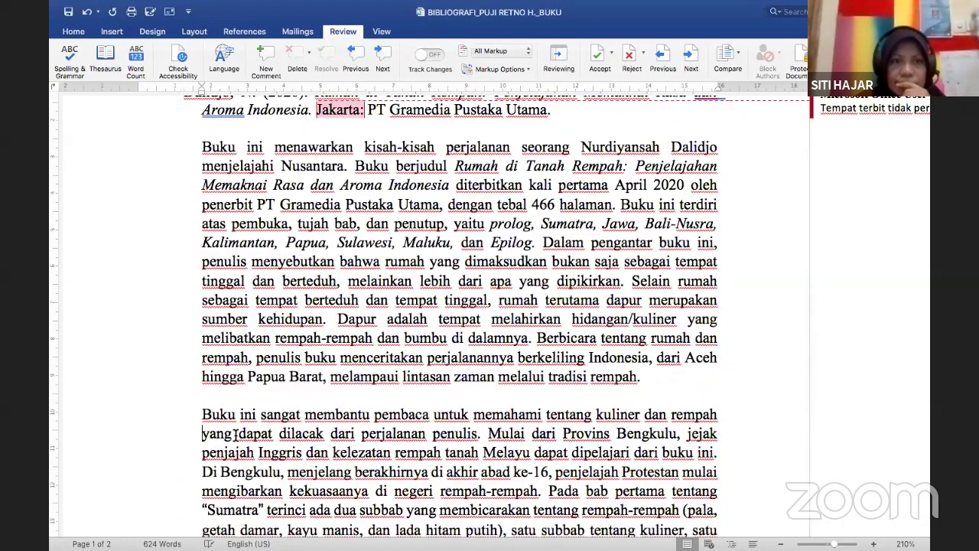
pyautogui.scroll(2, 226, 420)
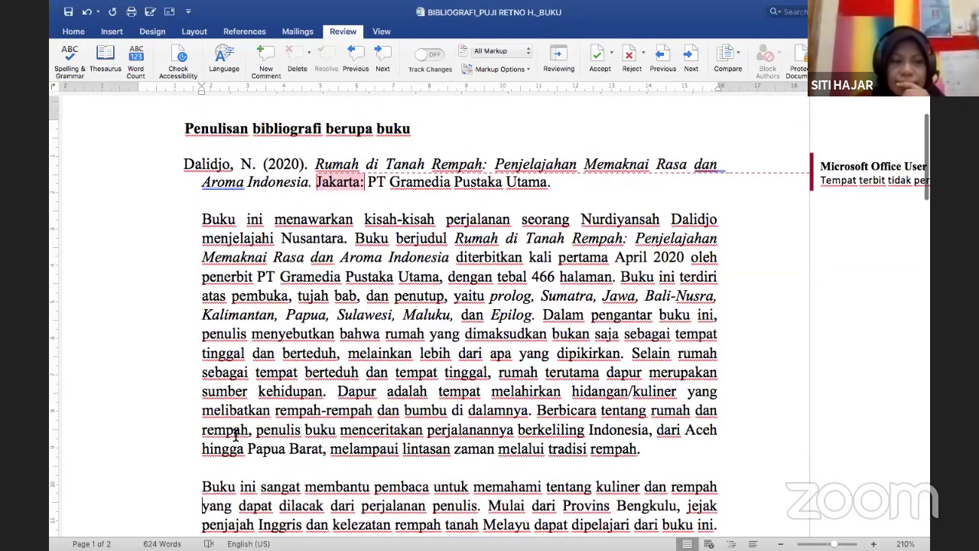
# Step: Indent the whole third summary paragraph, "Buku ini dapat dijadikan", to match the two paragraphs above it
pyautogui.scroll(-1, 236, 434)
pyautogui.scroll(-4, 235, 434)
pyautogui.scroll(-6, 236, 433)
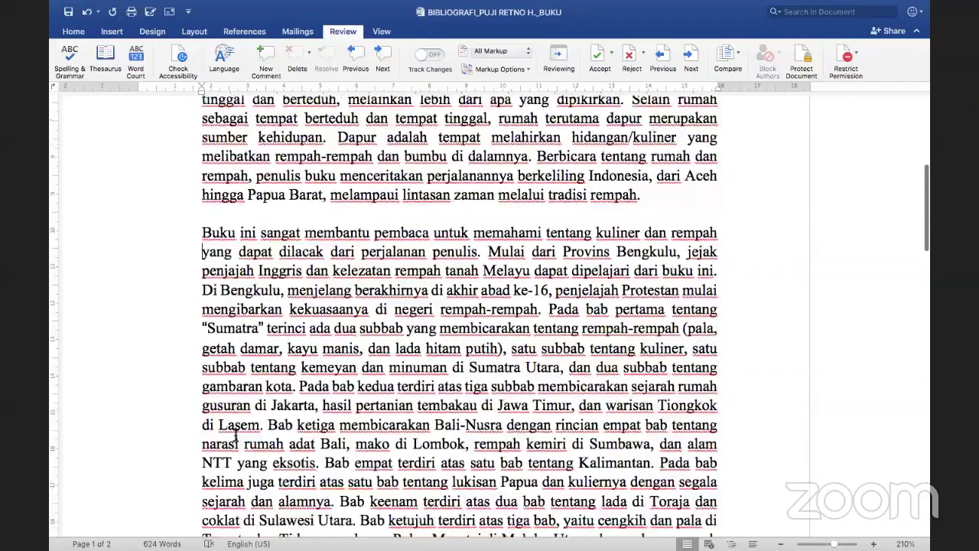
pyautogui.click(179, 499)
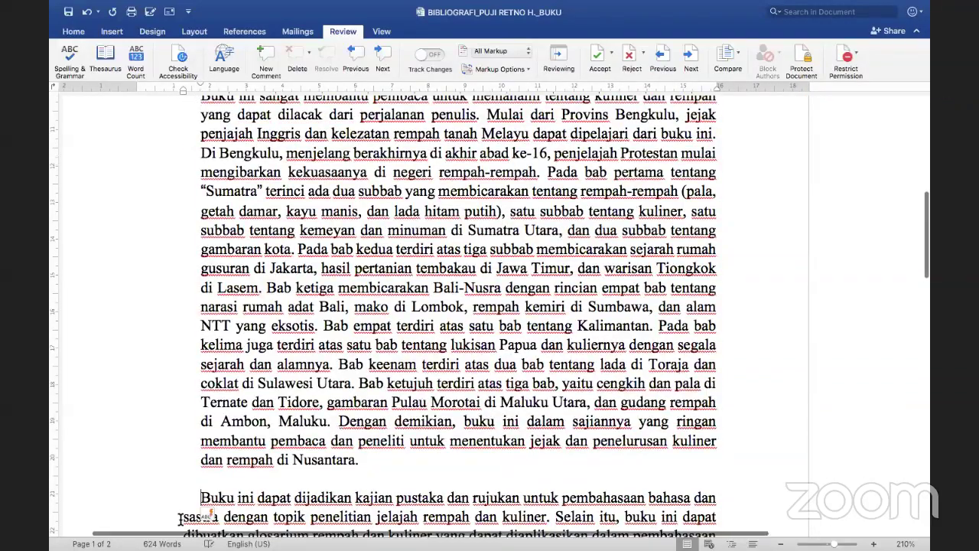
pyautogui.click(181, 516)
pyautogui.press('Tab')
# Step: Apply the suggested grammar correction "dan Aroma" to the book title in the citation
pyautogui.scroll(12, 261, 364)
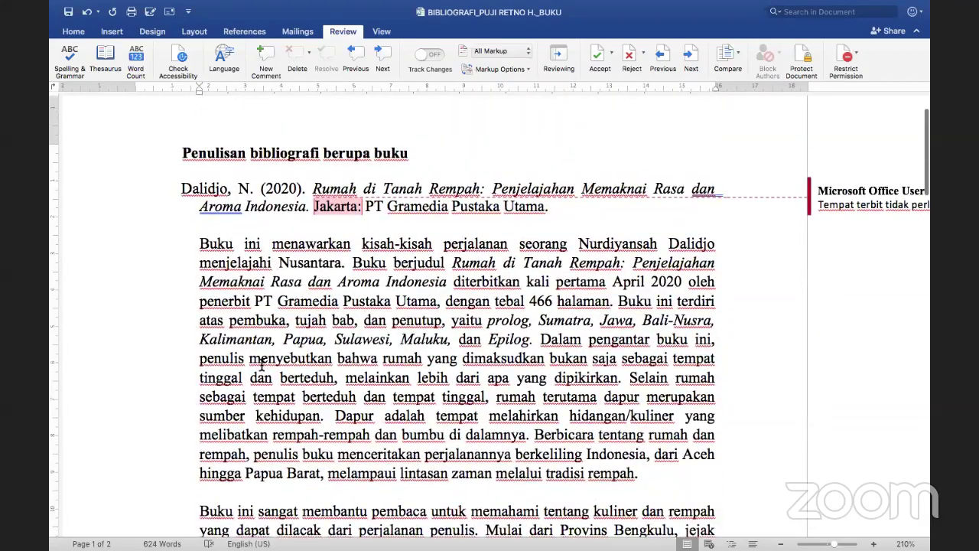
pyautogui.scroll(1, 261, 364)
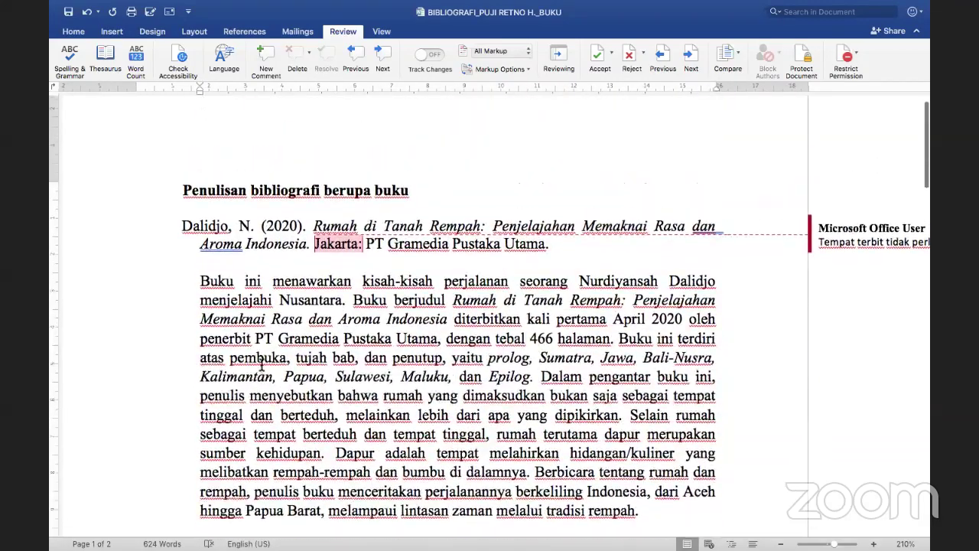
pyautogui.rightClick(245, 243)
pyautogui.click(238, 245)
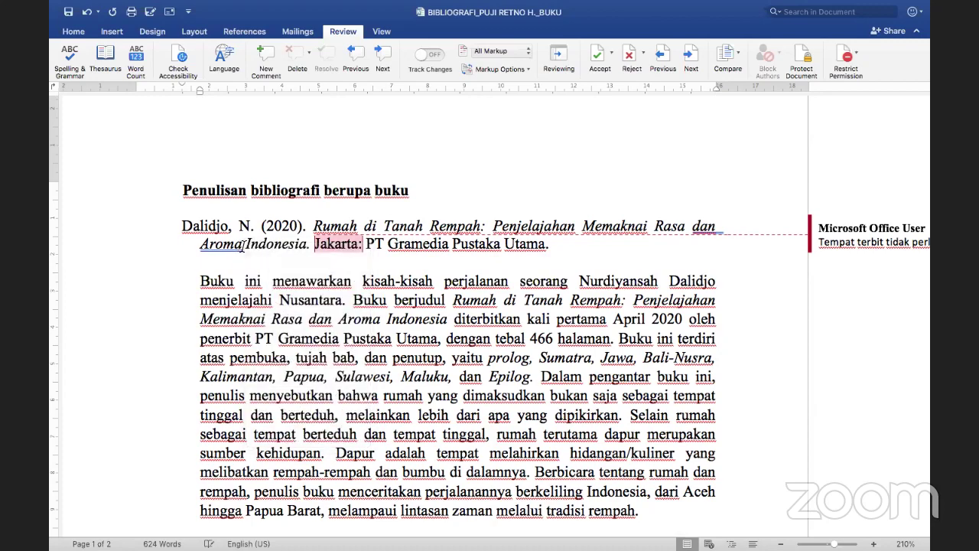
pyautogui.rightClick(244, 245)
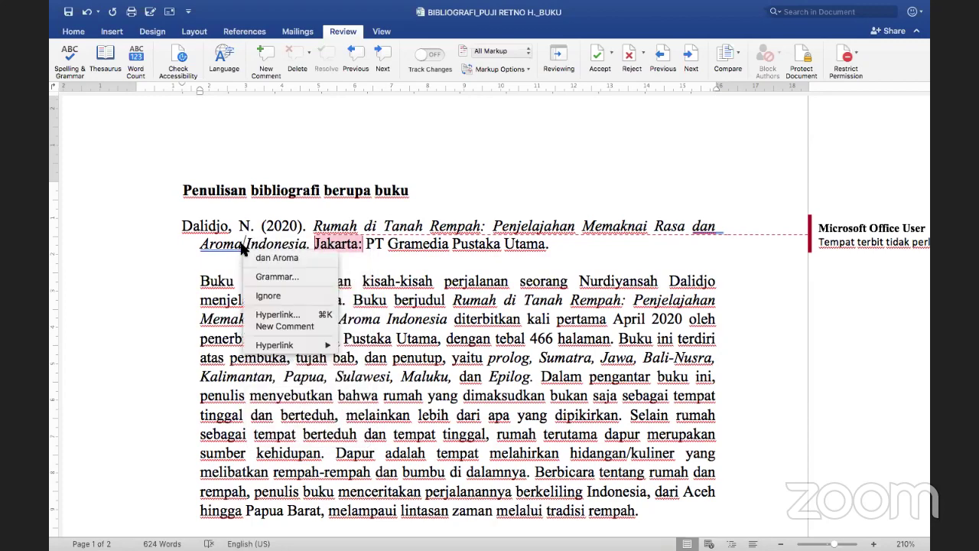
pyautogui.click(277, 257)
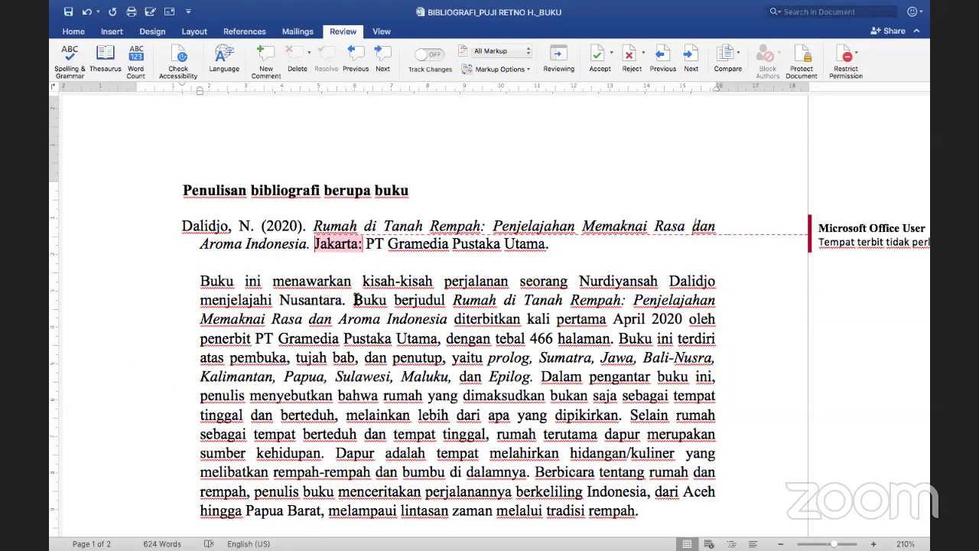
# Step: Replace "berjudul" and the italic book title with "ini" in the second sentence of the first summary paragraph
pyautogui.moveTo(355, 300); pyautogui.dragTo(456, 319)
pyautogui.click(244, 283)
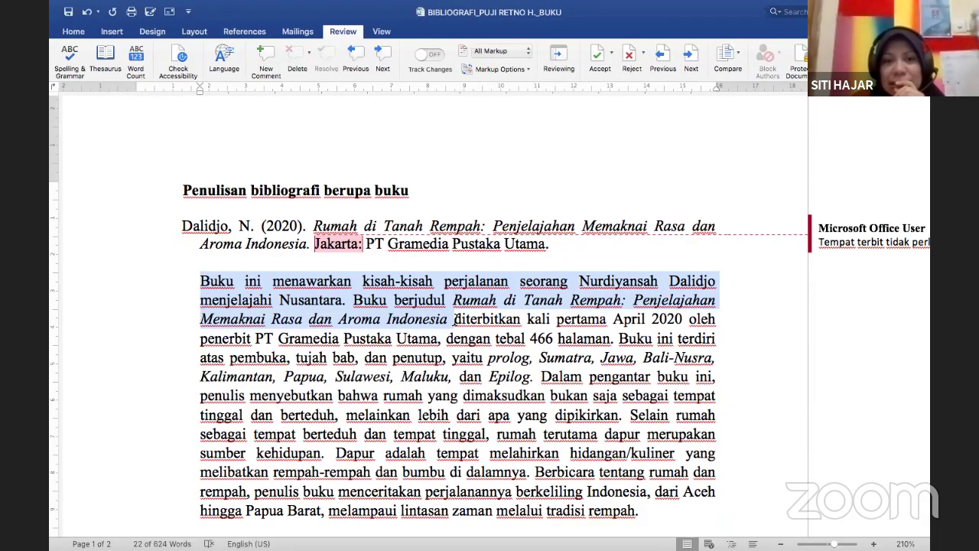
pyautogui.moveTo(390, 4)
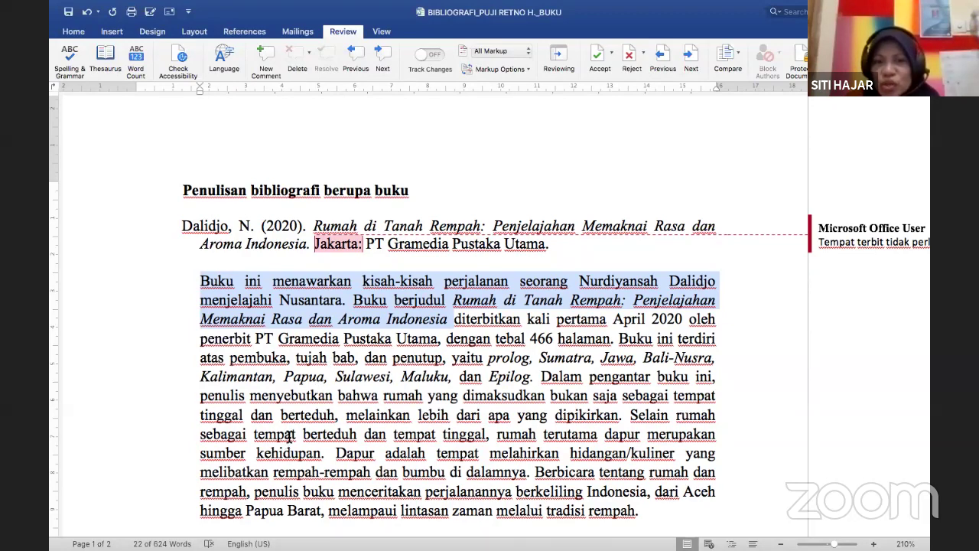
pyautogui.click(388, 319)
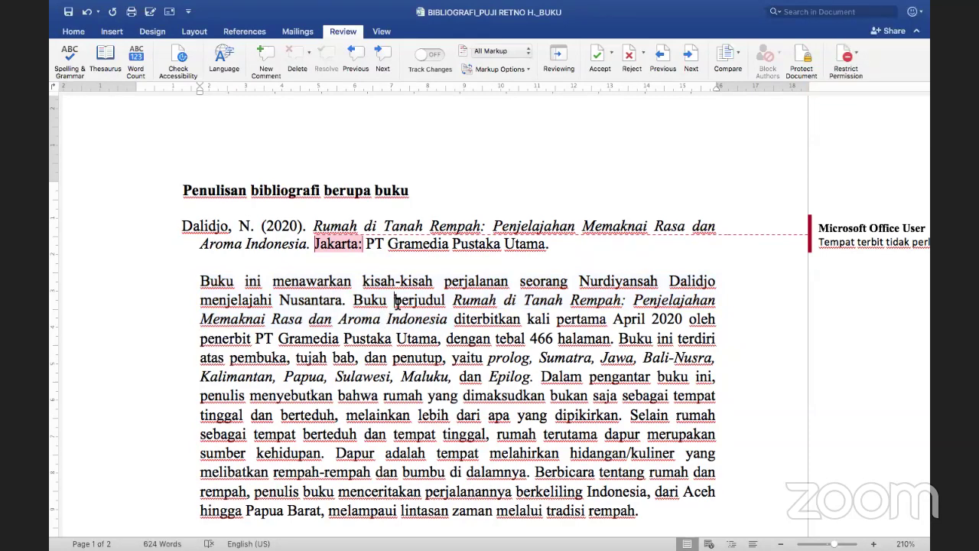
pyautogui.moveTo(395, 300); pyautogui.dragTo(456, 302)
pyautogui.click(456, 301)
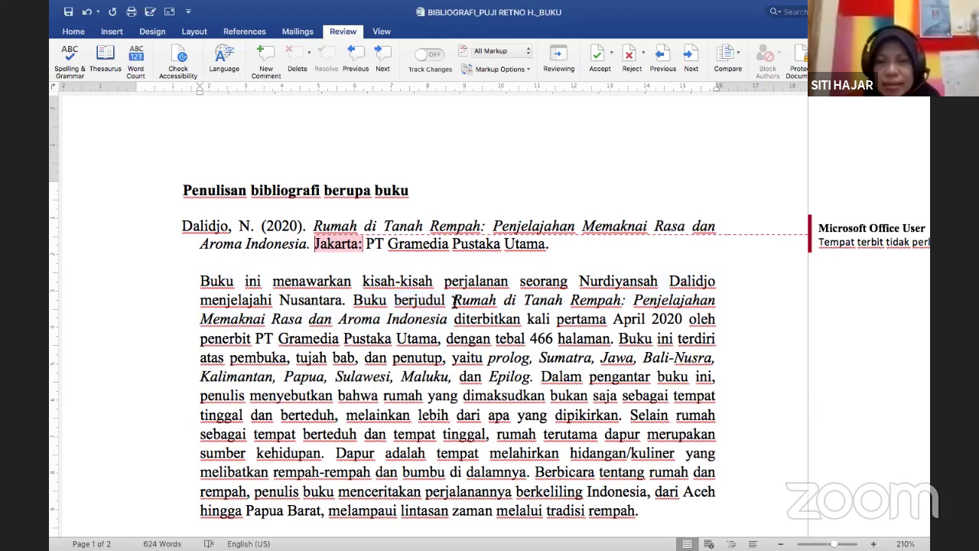
pyautogui.moveTo(394, 300); pyautogui.dragTo(448, 322)
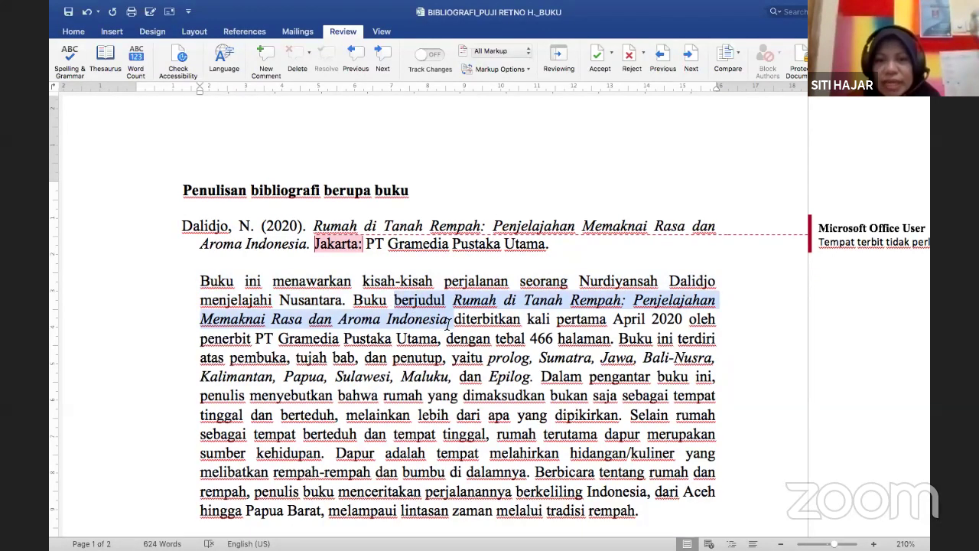
pyautogui.press('BackSpace')
pyautogui.write('ini')
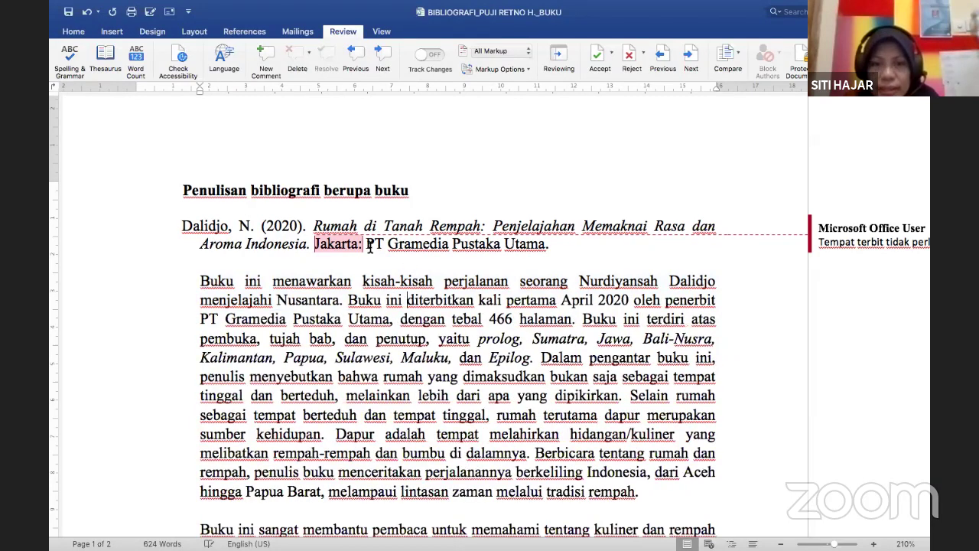
# Step: Delete "Jakarta:" from the citation and "oleh penerbit PT Gramedia Pustaka Utama," from the first summary paragraph
pyautogui.moveTo(366, 245); pyautogui.dragTo(314, 245)
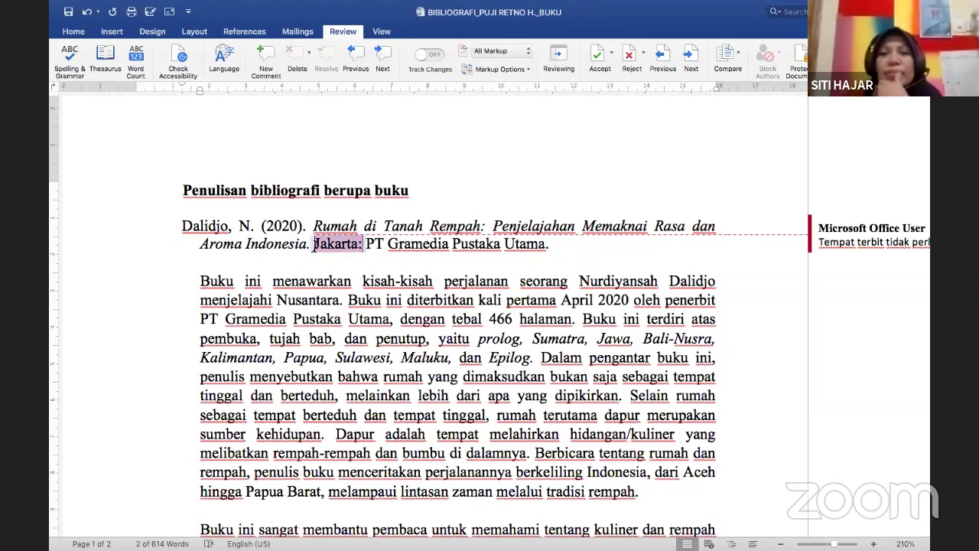
pyautogui.press('BackSpace')
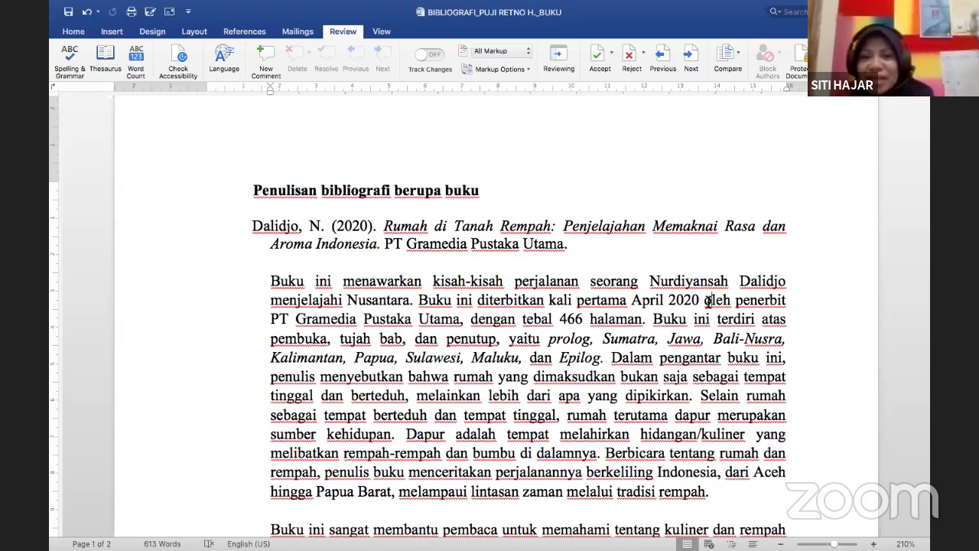
pyautogui.moveTo(704, 301); pyautogui.dragTo(472, 325)
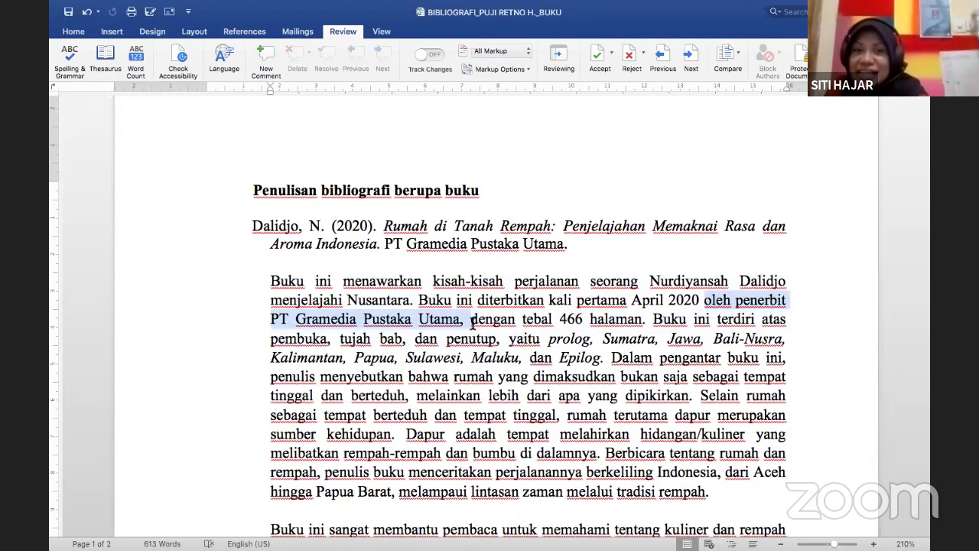
pyautogui.press('BackSpace')
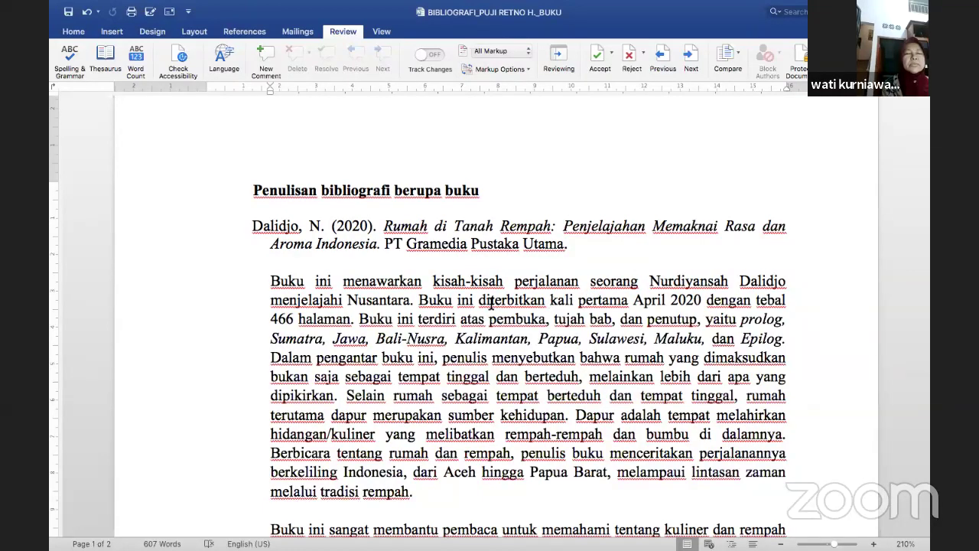
# Step: Delete "diterbitkan kali pertama April 2020" and the rest of the "dengan tebal 466 halaman" sentence from the first summary paragraph
pyautogui.moveTo(480, 300); pyautogui.dragTo(684, 304)
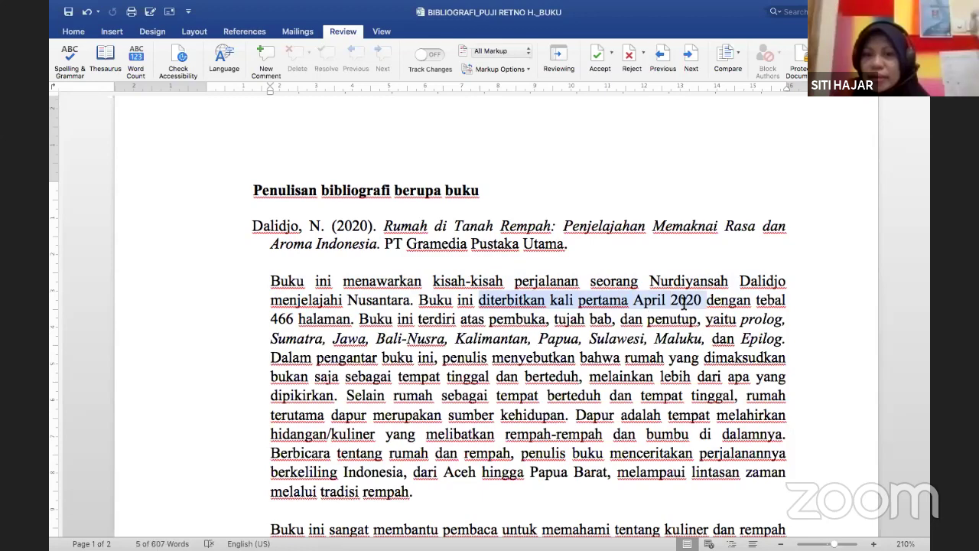
pyautogui.press('BackSpace')
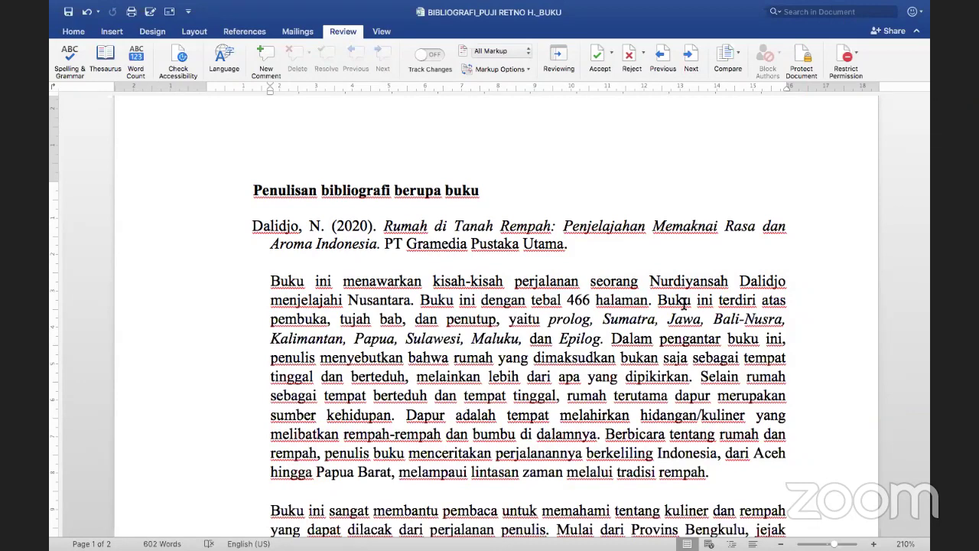
pyautogui.click(621, 319)
pyautogui.keyDown('super'); pyautogui.click(603, 300); pyautogui.keyUp('super')
pyautogui.press('BackSpace')
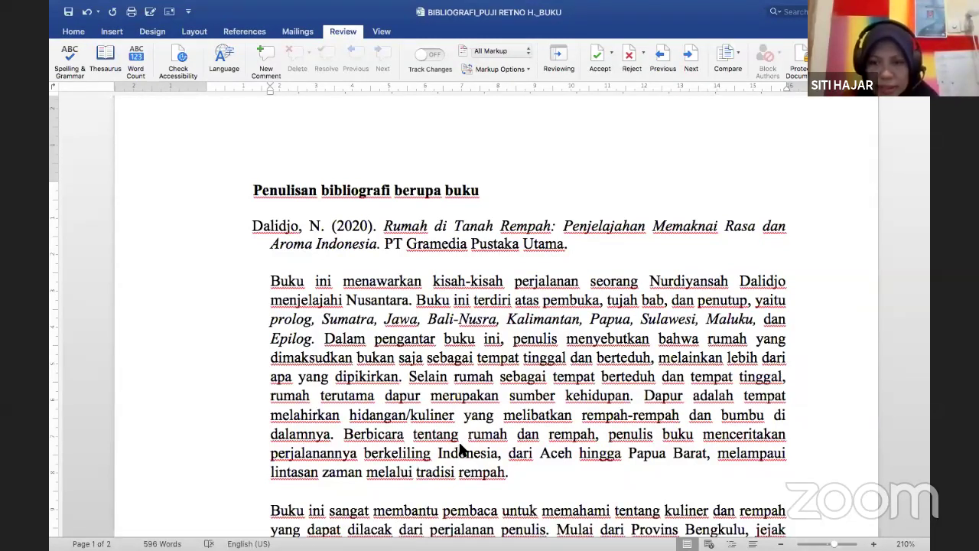
pyautogui.scroll(-1, 461, 451)
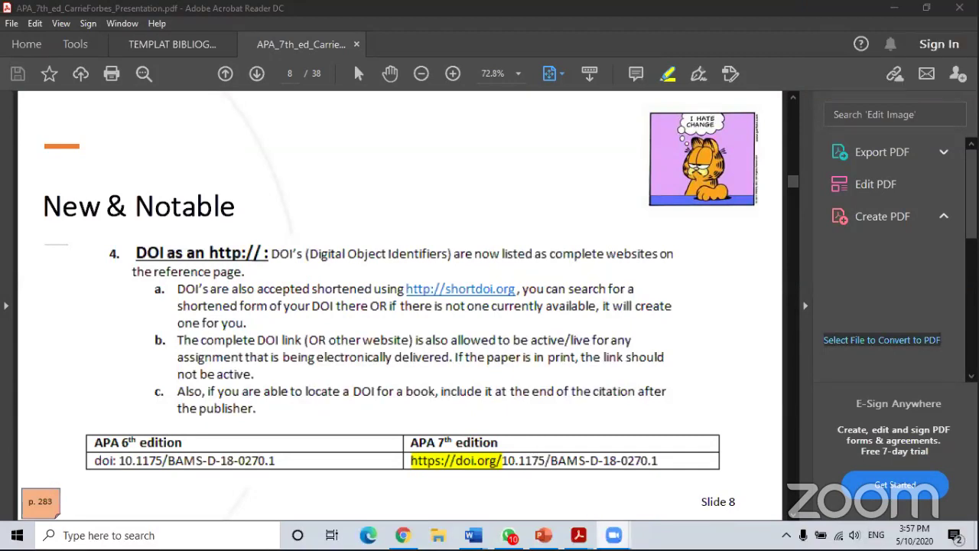
# Step: Open the Word book bibliography document (BIBLIOGRAFI … BUKU) from the My WORKSHOPS folder and enable editing
pyautogui.moveTo(613, 535)
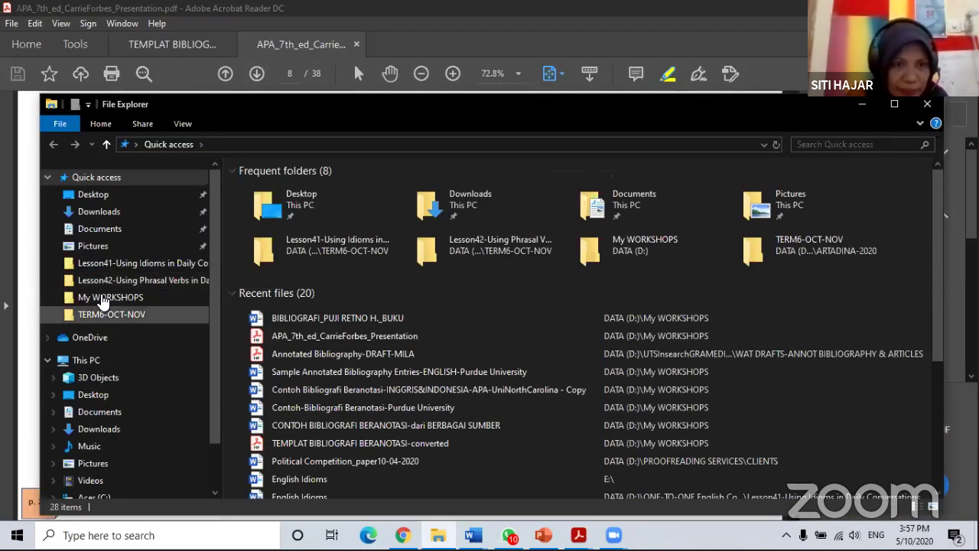
pyautogui.click(107, 297)
pyautogui.scroll(-2, 329, 404)
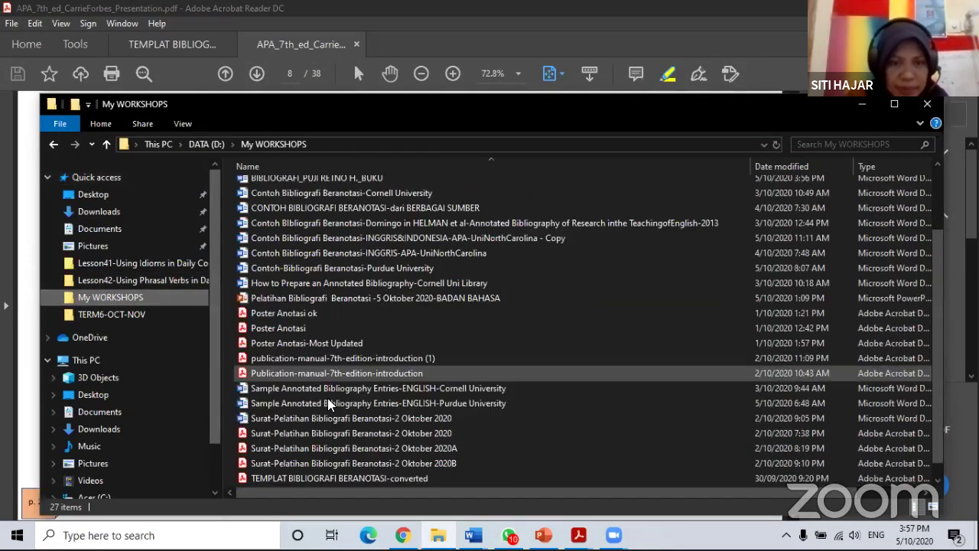
pyautogui.scroll(-1, 328, 404)
pyautogui.scroll(3, 359, 344)
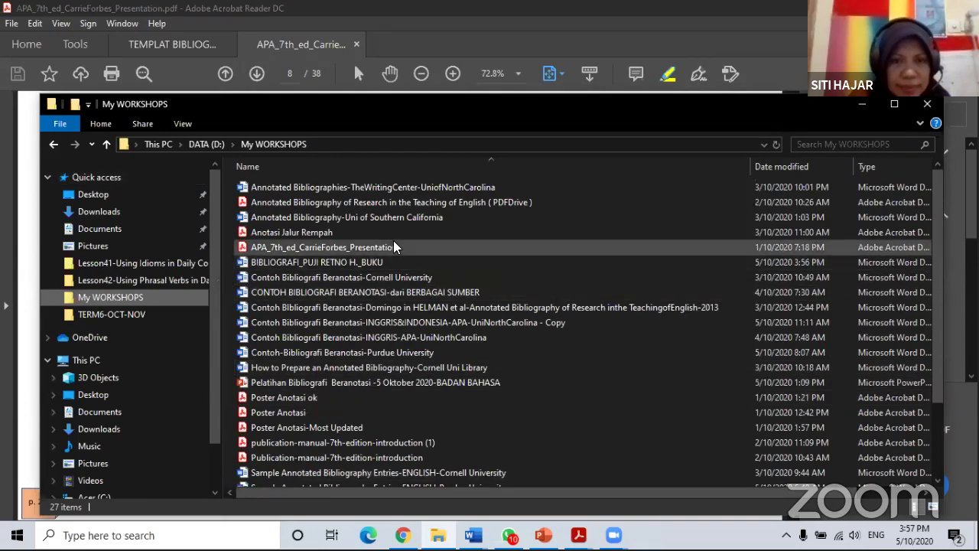
pyautogui.scroll(-2, 429, 370)
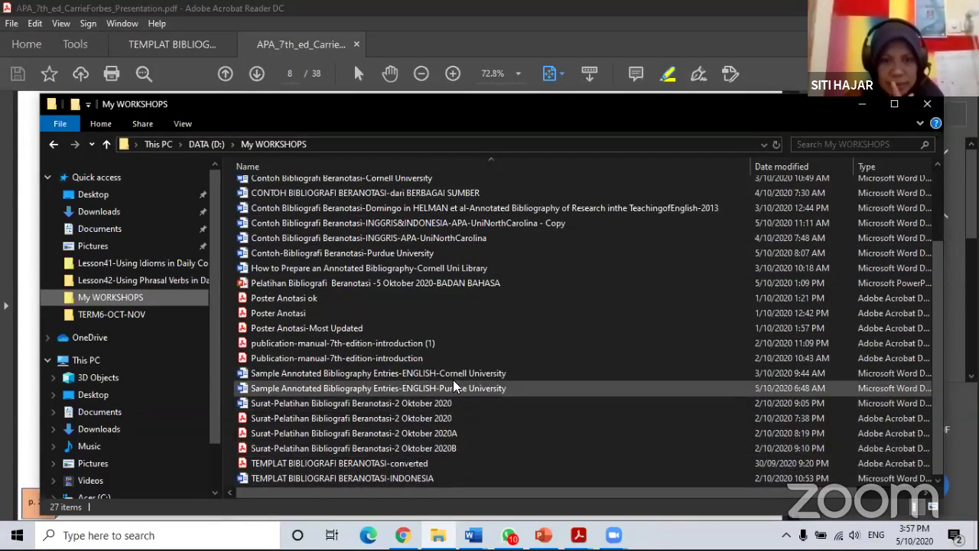
pyautogui.scroll(3, 494, 254)
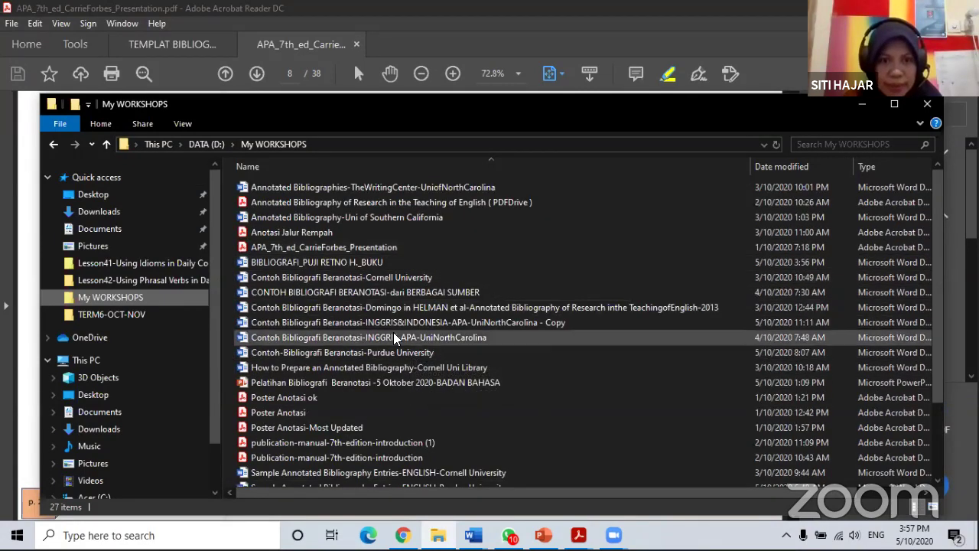
pyautogui.doubleClick(370, 264)
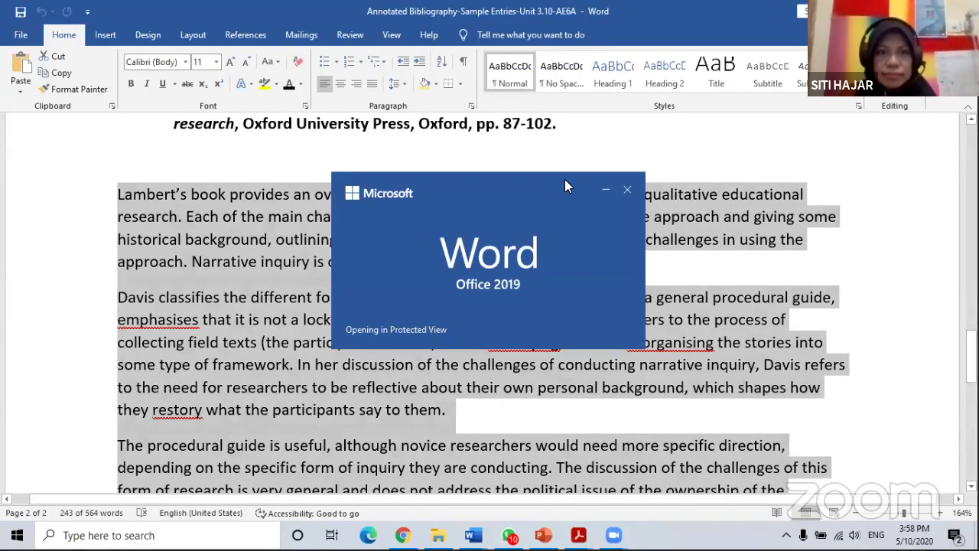
pyautogui.moveTo(566, 181); pyautogui.dragTo(591, 258)
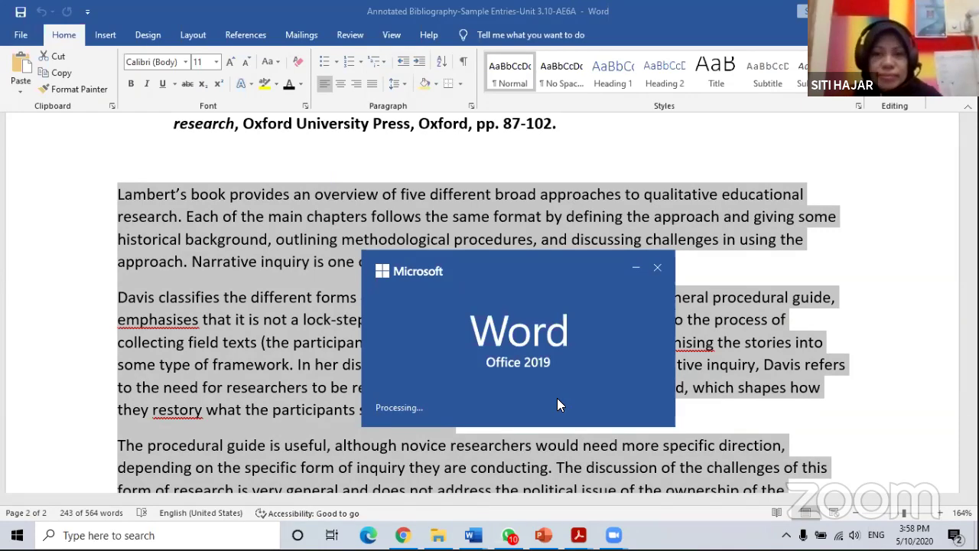
pyautogui.click(575, 189)
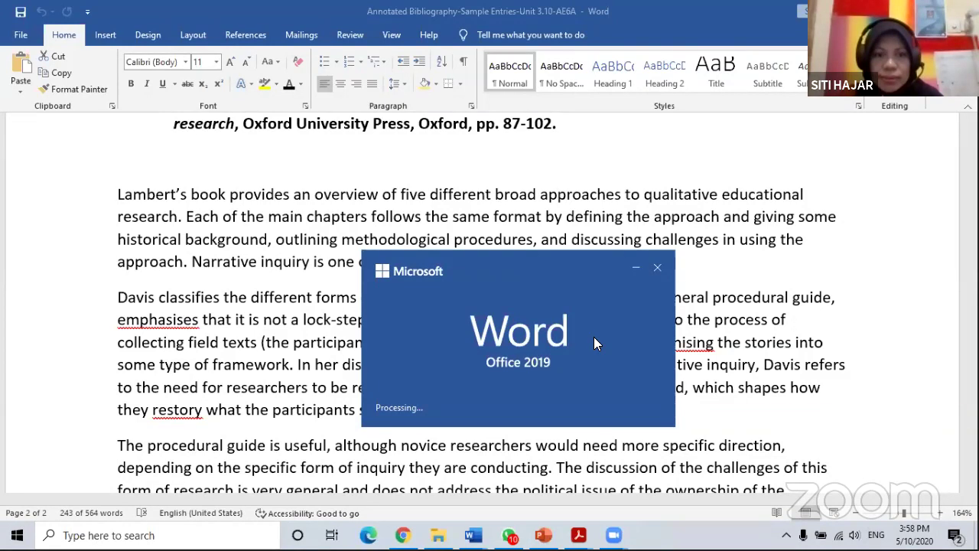
pyautogui.scroll(-3, 593, 337)
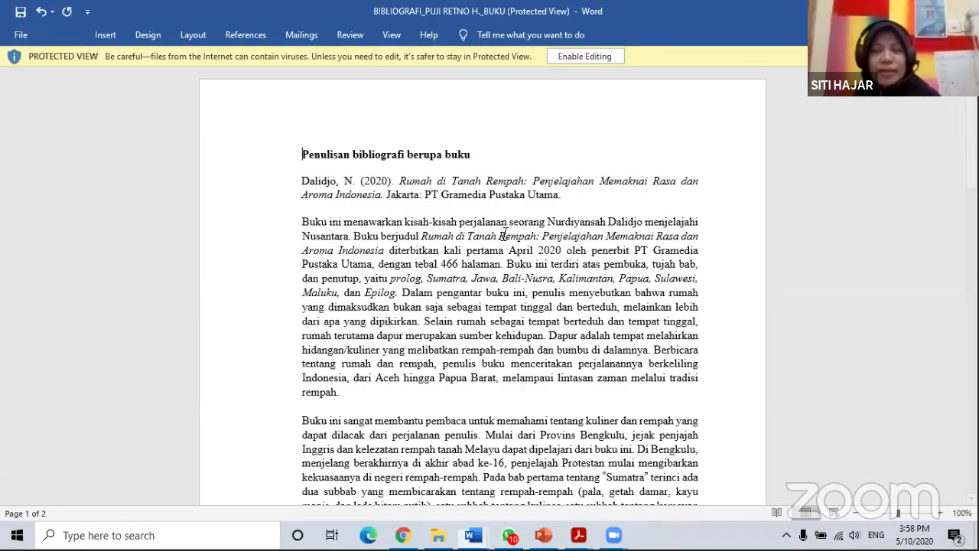
pyautogui.click(576, 59)
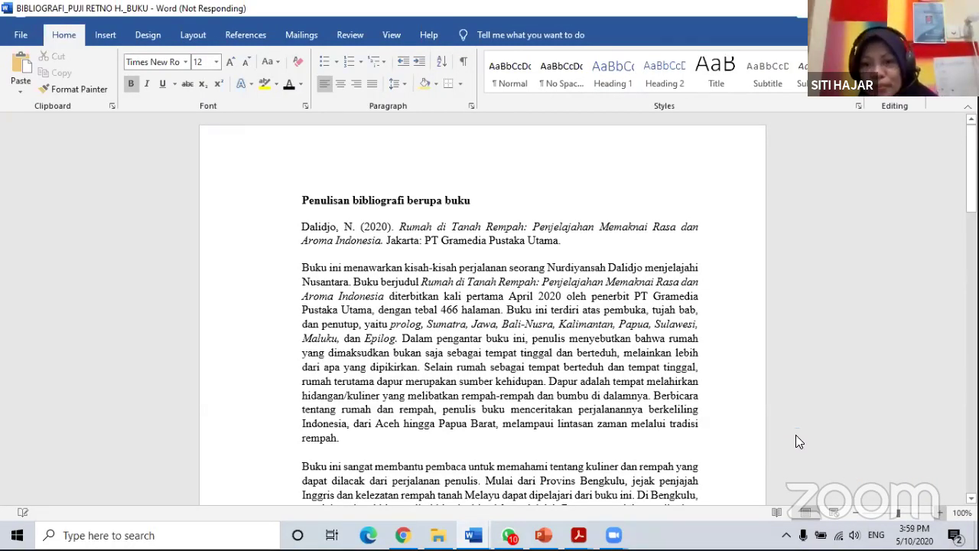
# Step: Zoom the document to 172% and break the citation after "dan" so "Aroma Indonesia" starts a slightly indented second line
pyautogui.click(905, 513)
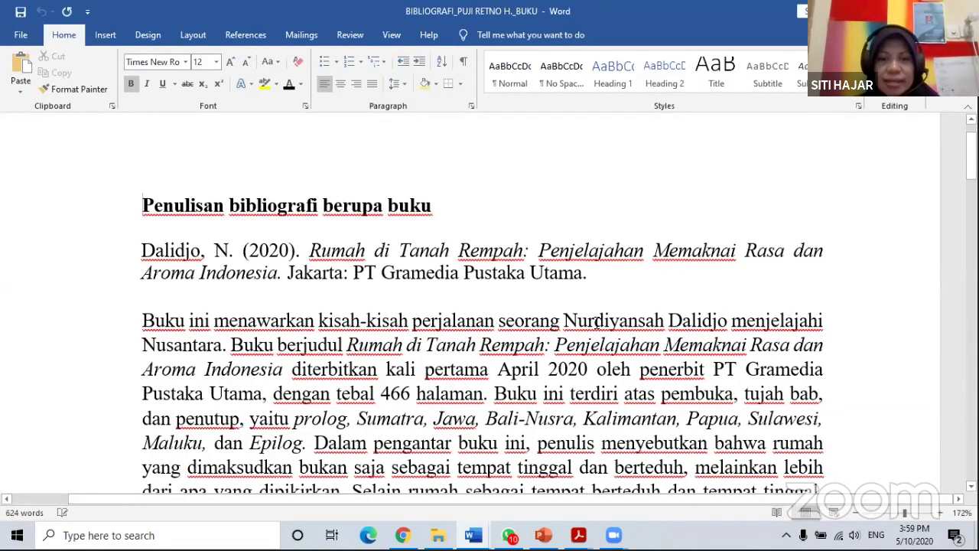
pyautogui.scroll(-2, 597, 323)
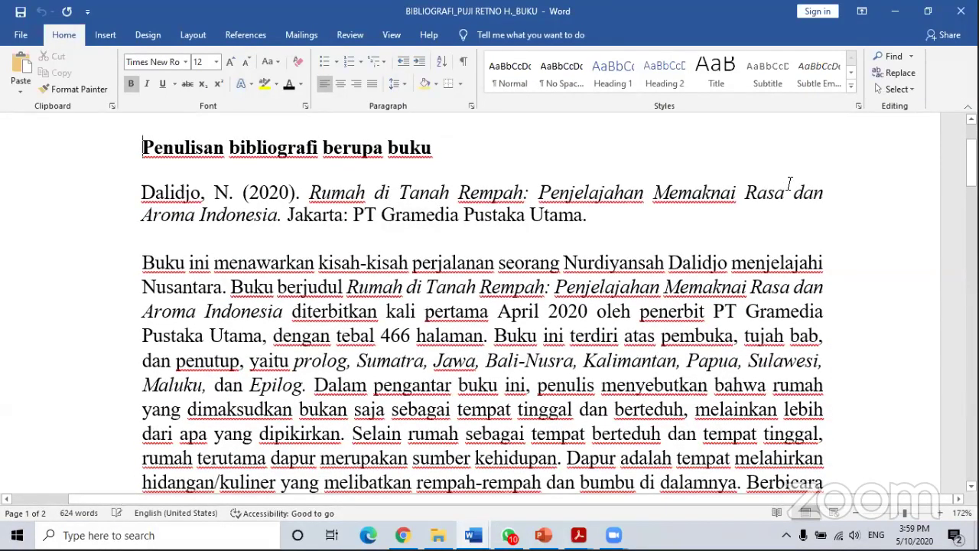
pyautogui.click(856, 196)
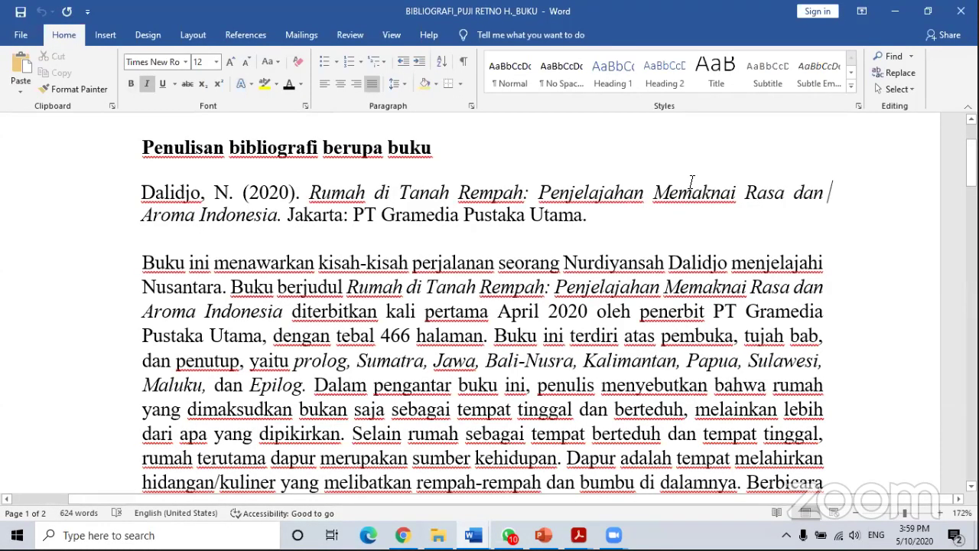
pyautogui.press('Return')
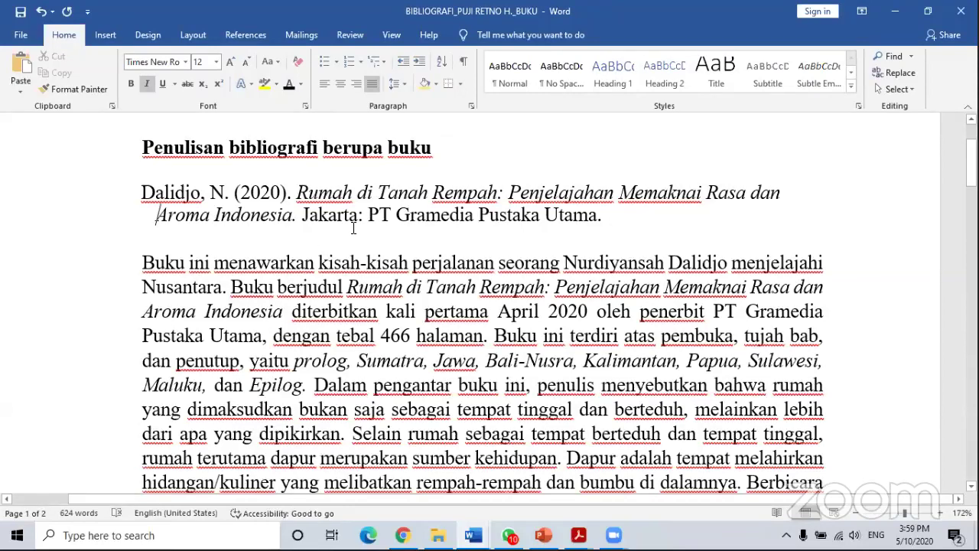
# Step: Turn on Track Changes and delete "Jakarta:" from the book citation as a tracked change
pyautogui.moveTo(302, 215); pyautogui.dragTo(365, 217)
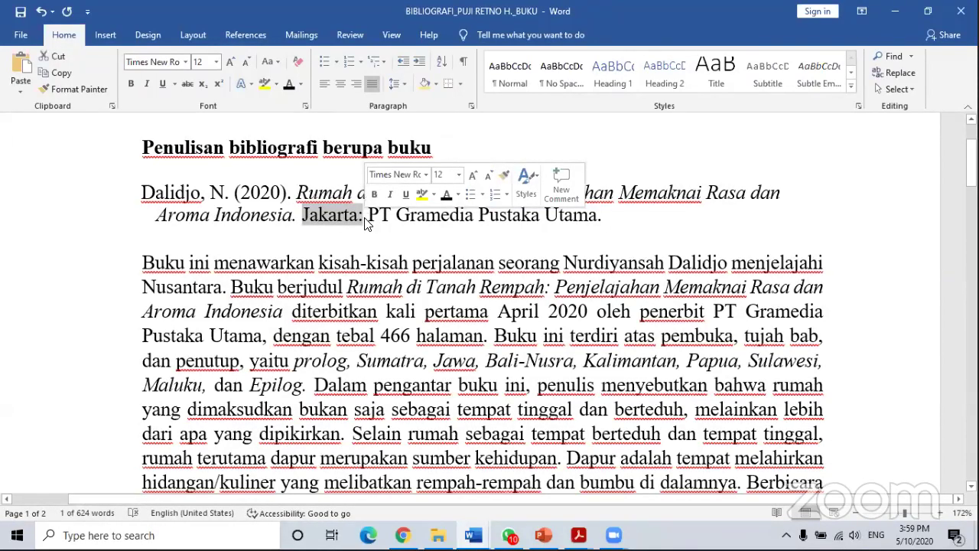
pyautogui.click(354, 38)
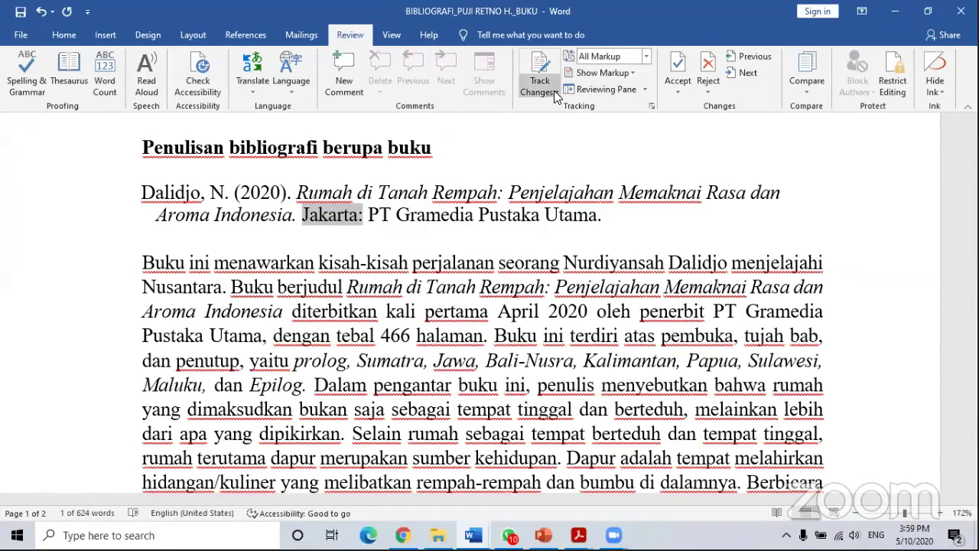
pyautogui.click(540, 90)
pyautogui.click(546, 109)
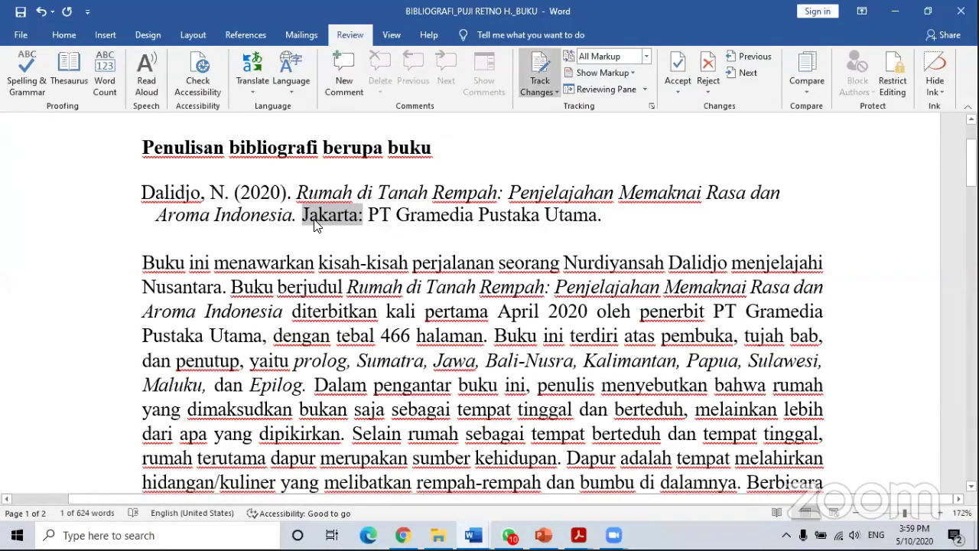
pyautogui.press('Delete')
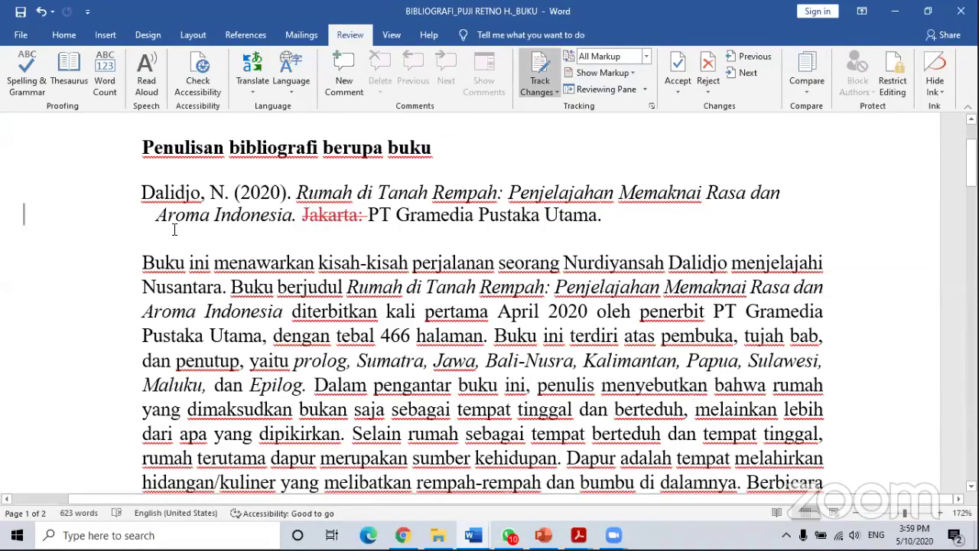
# Step: Delete the text from "berjudul Rumah di Tanah Rempah" through "dengan tebal 466 halaman." in the first summary paragraph, keeping the word "Buku" before it
pyautogui.scroll(-1, 177, 262)
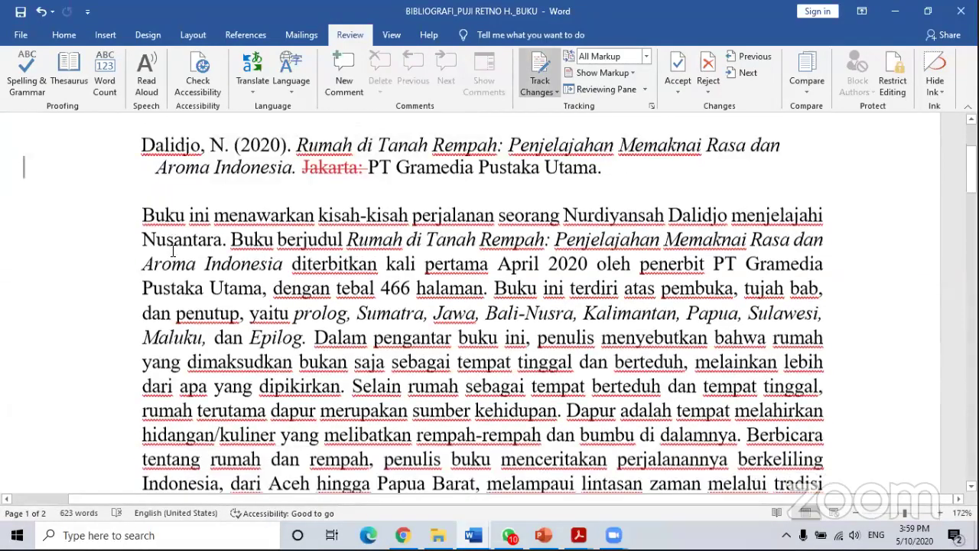
pyautogui.scroll(1, 306, 260)
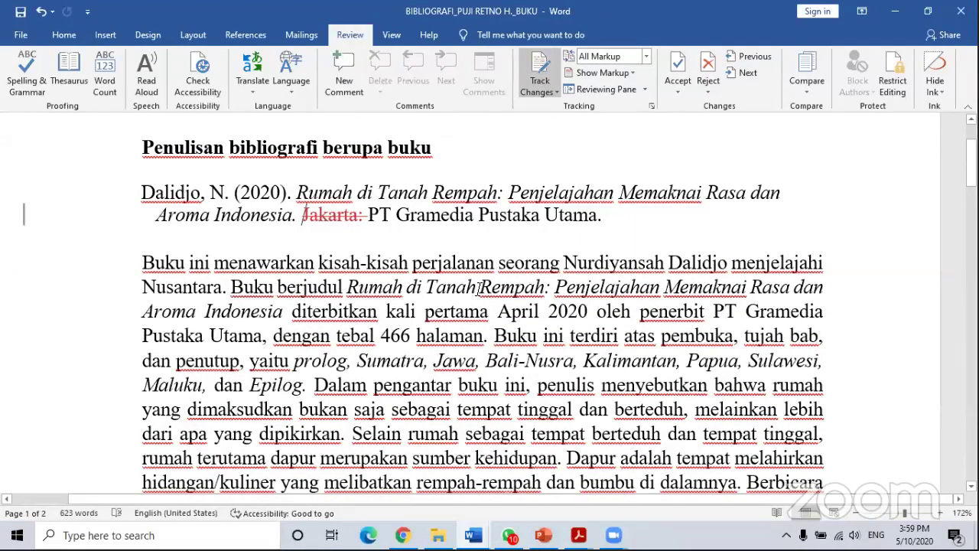
pyautogui.scroll(-2, 236, 290)
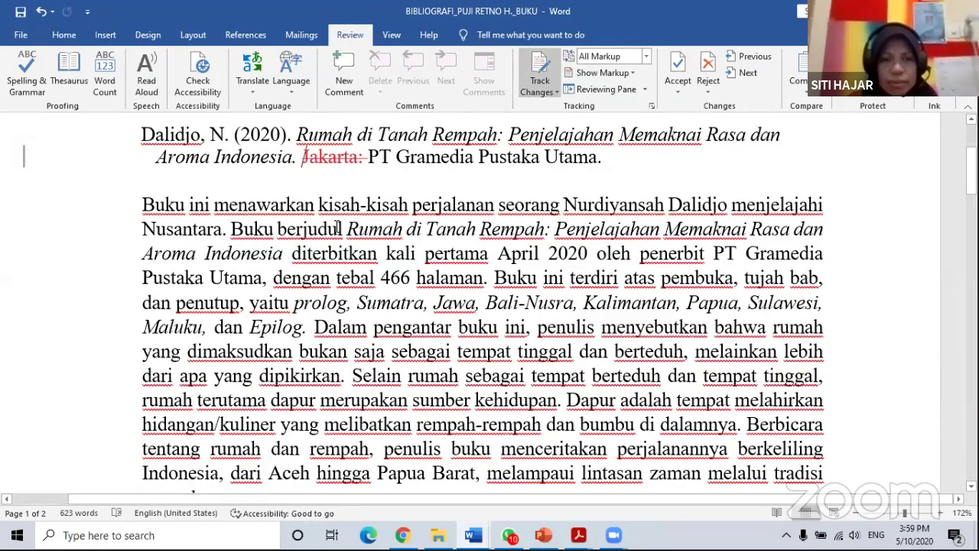
pyautogui.scroll(-2, 391, 189)
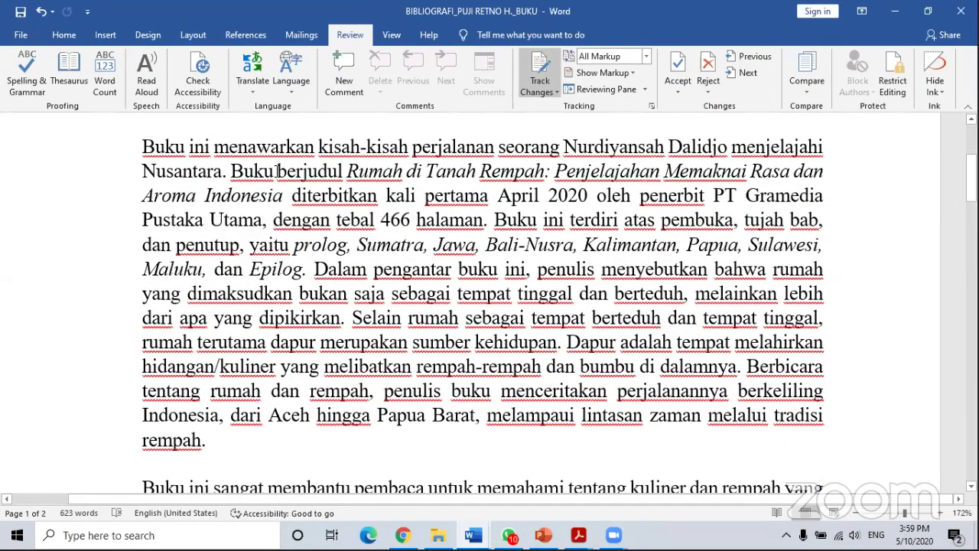
pyautogui.moveTo(280, 170); pyautogui.dragTo(493, 219)
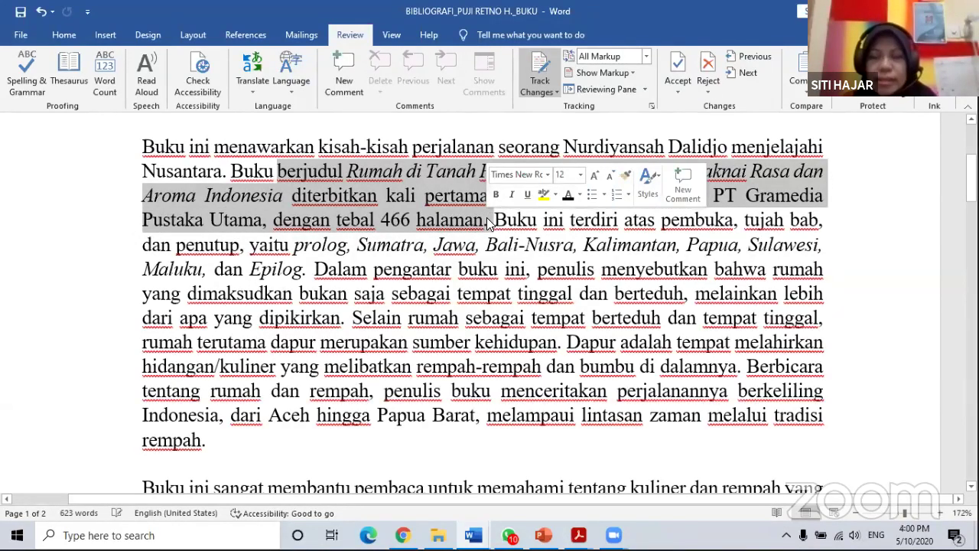
pyautogui.press('Delete')
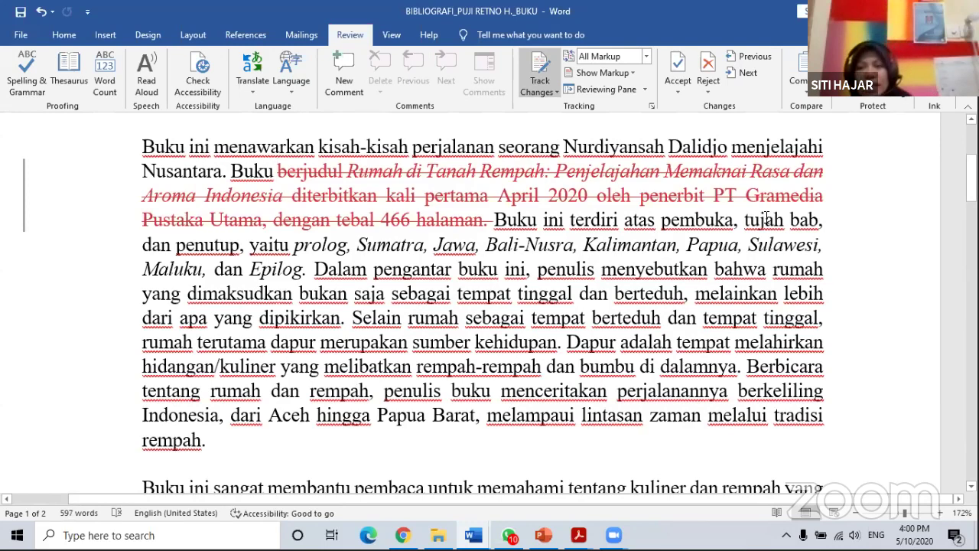
# Step: Compare the first summary paragraph with the "Narrative inquiry" entry in the Annotated Bibliography-Sample Entries document, returning to the book bibliography
pyautogui.moveTo(764, 220); pyautogui.dragTo(773, 221)
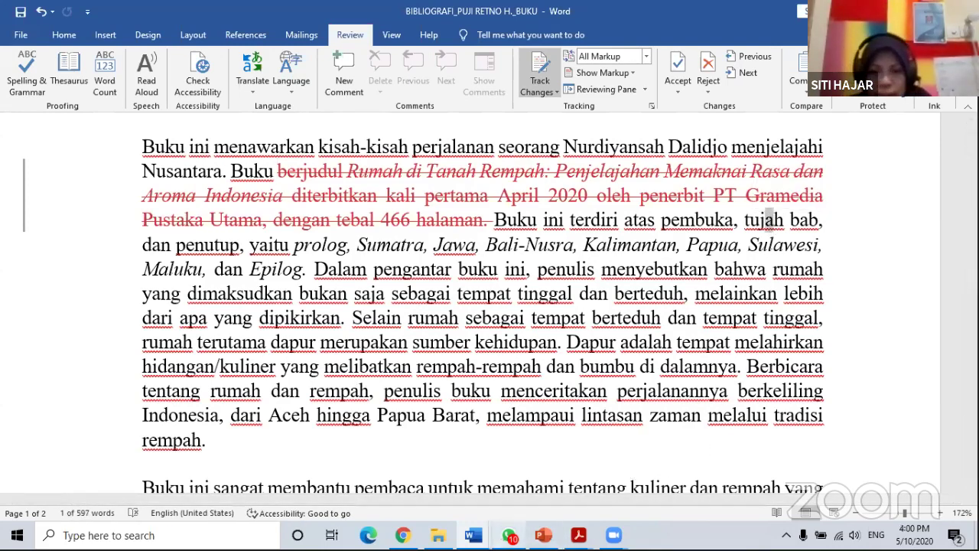
pyautogui.moveTo(475, 534)
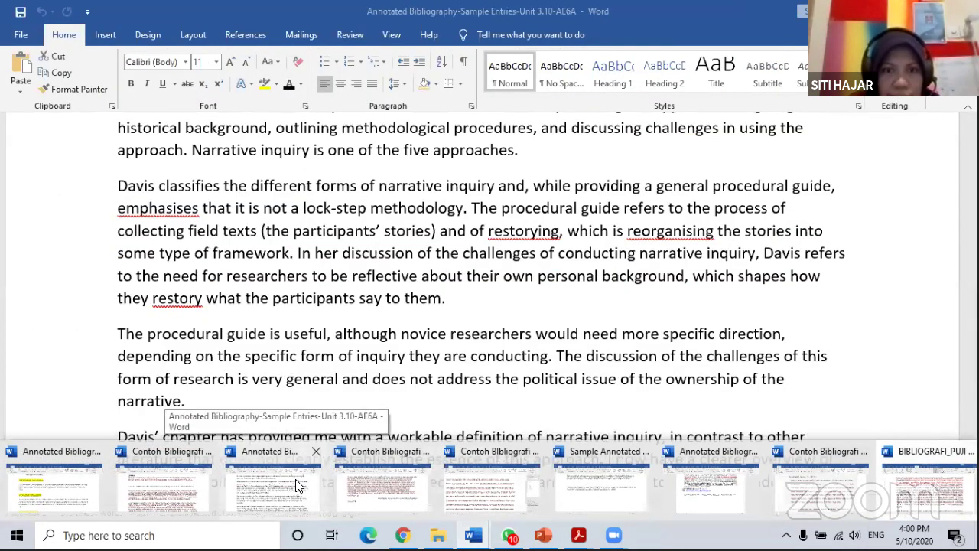
pyautogui.click(300, 481)
pyautogui.scroll(3, 344, 489)
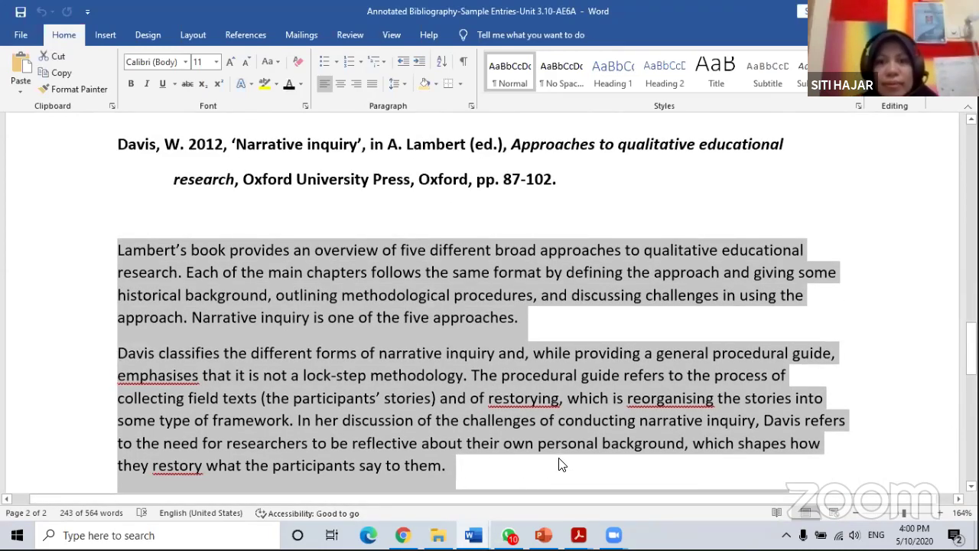
pyautogui.scroll(-3, 561, 463)
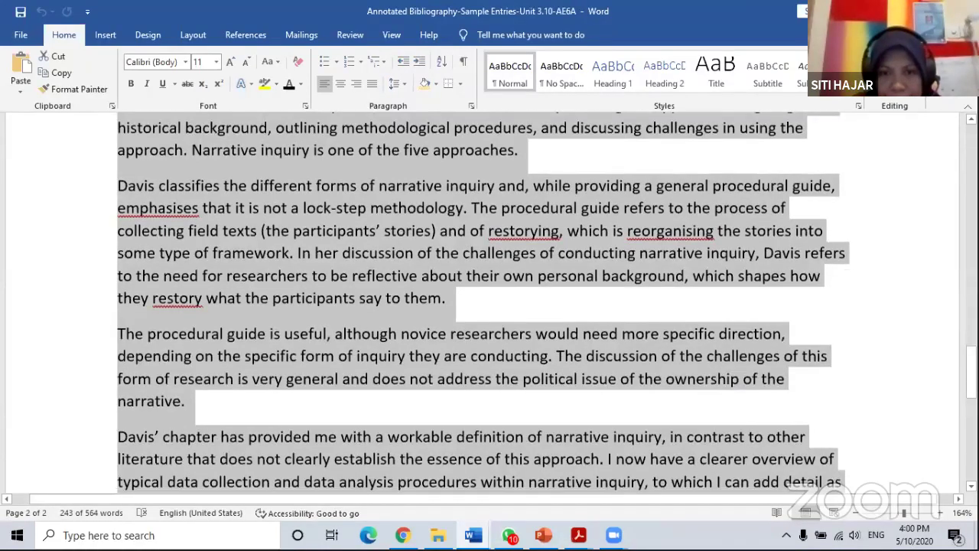
pyautogui.moveTo(483, 528)
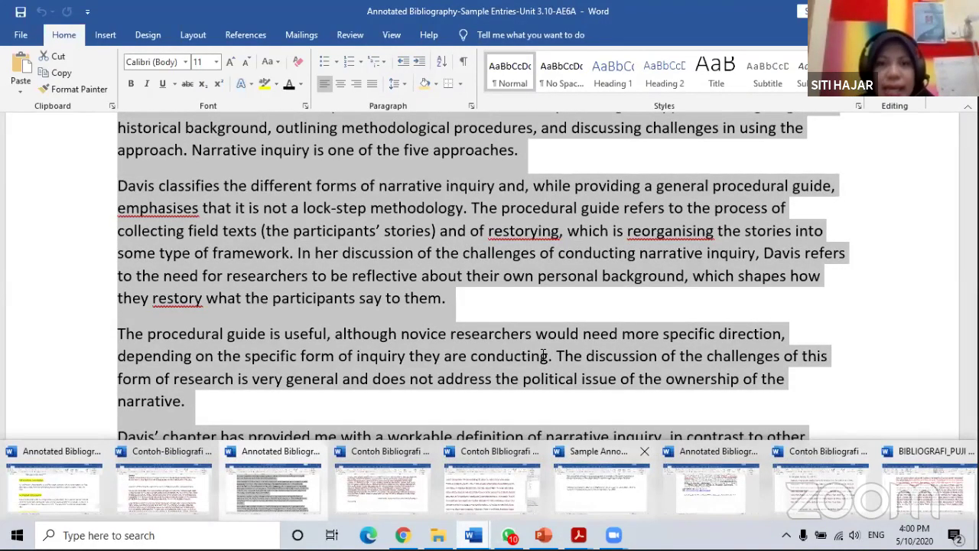
pyautogui.click(925, 488)
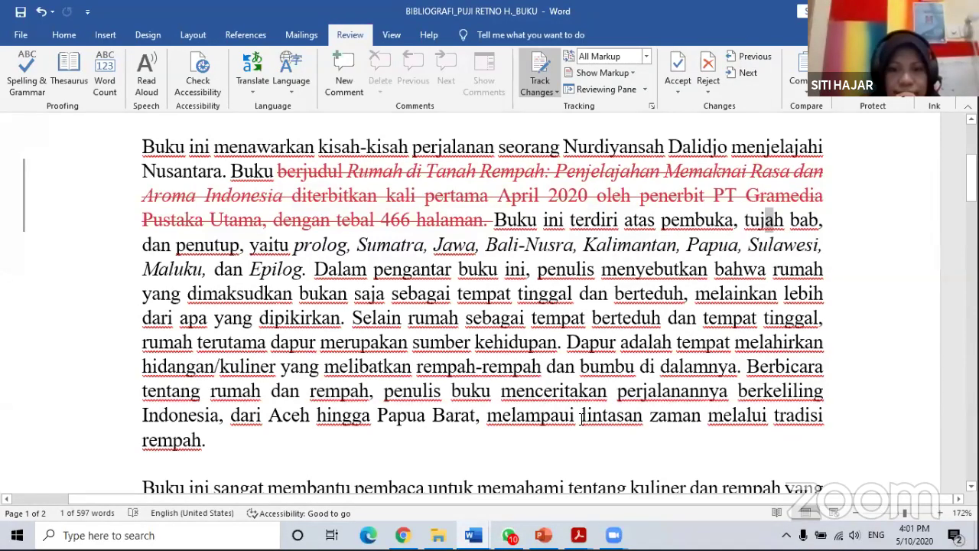
pyautogui.moveTo(473, 534)
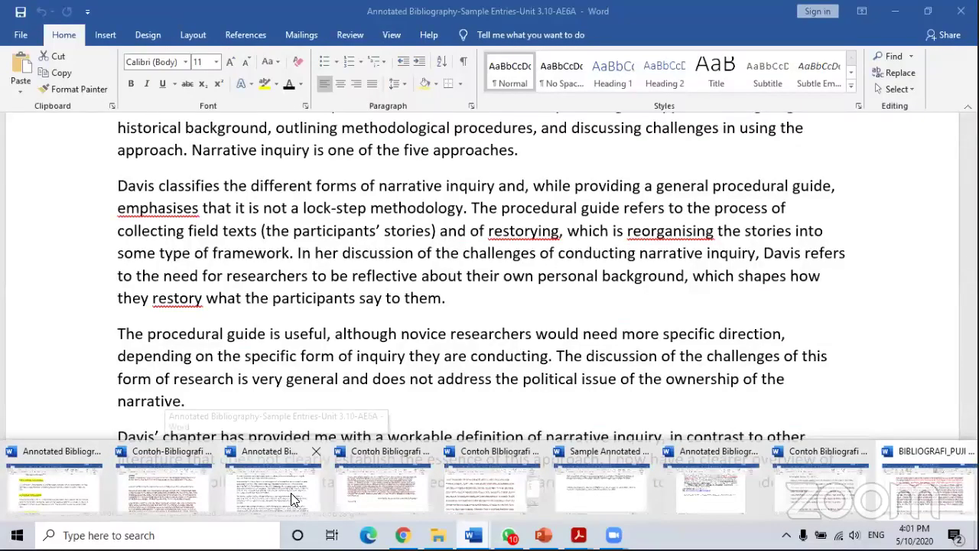
pyautogui.click(291, 498)
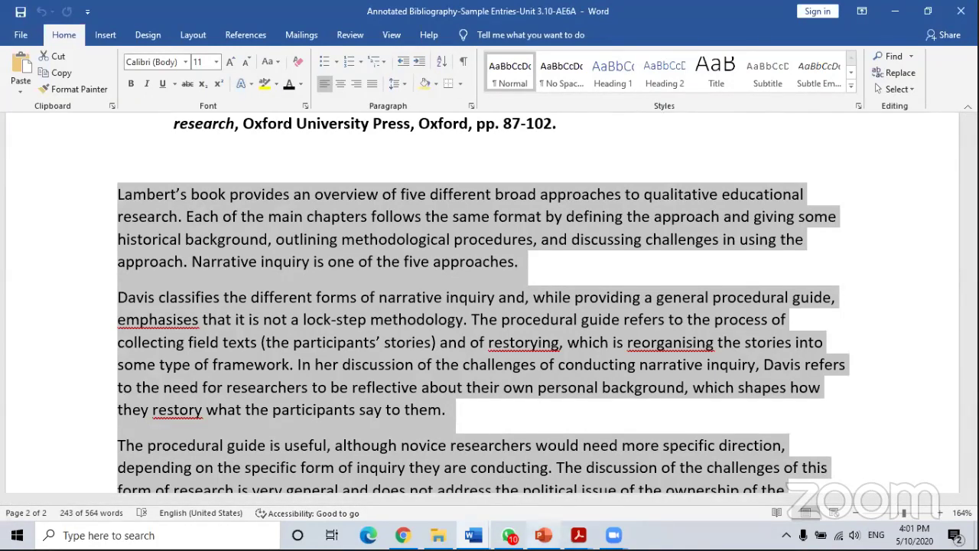
pyautogui.moveTo(472, 535)
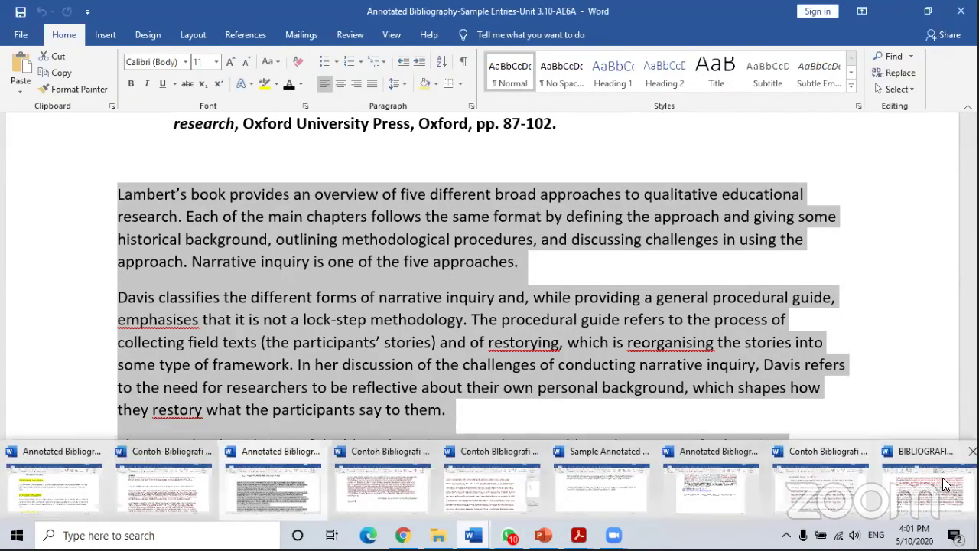
pyautogui.moveTo(926, 482)
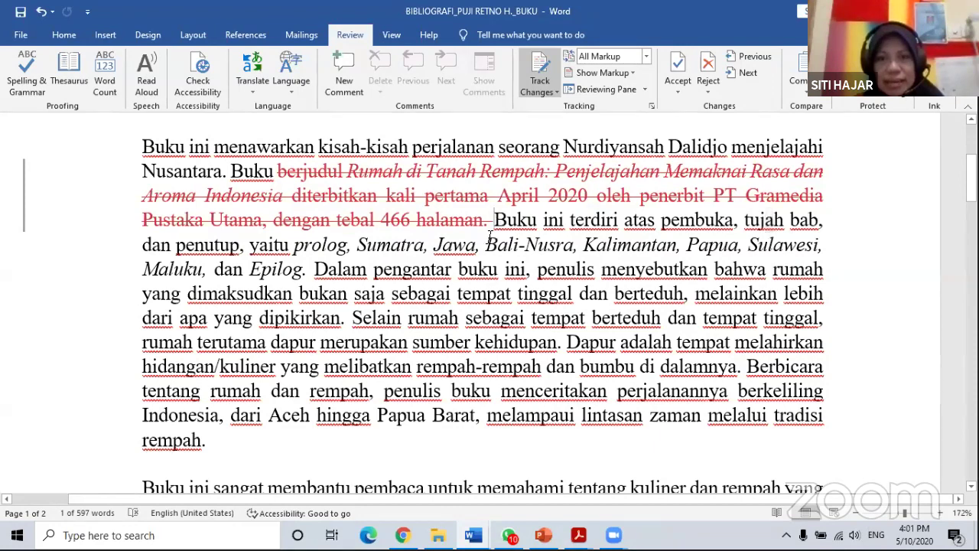
# Step: Delete the sentence "Buku ini terdiri atas pembuka … dan Epilog." and the leftover word "Buku" after "Nusantara." in the first summary paragraph
pyautogui.moveTo(496, 220); pyautogui.dragTo(312, 264)
pyautogui.press('Delete')
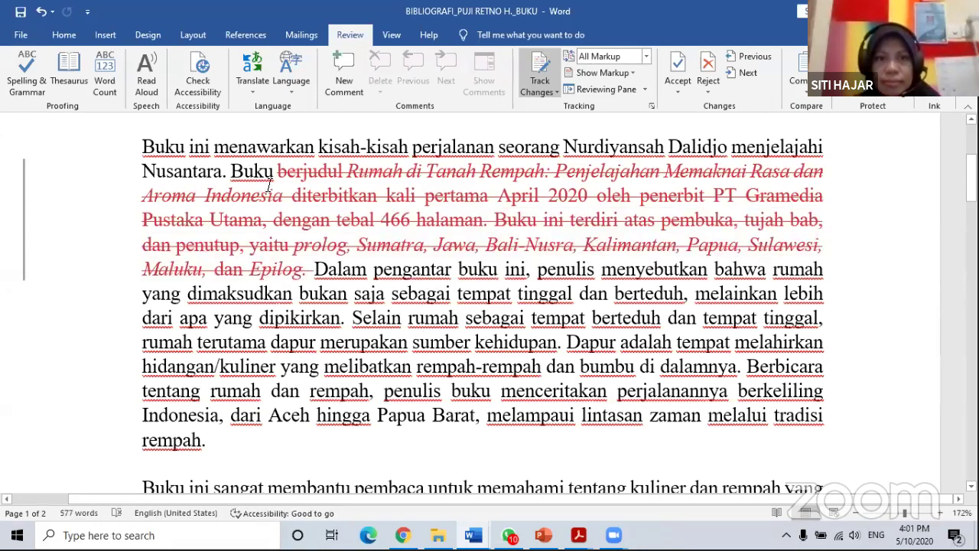
pyautogui.moveTo(232, 171); pyautogui.dragTo(277, 172)
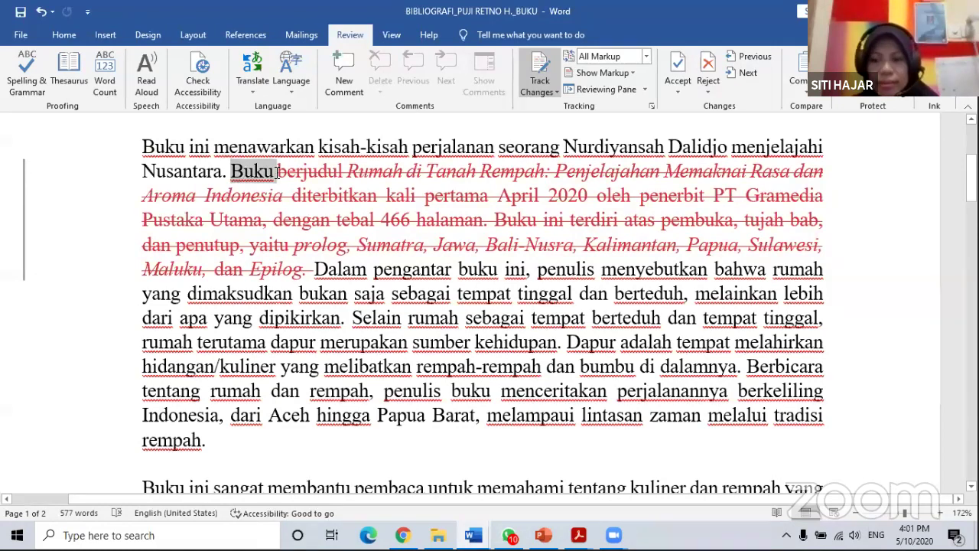
pyautogui.press('Delete')
# Step: Examine the rest of the first summary paragraph from "Dalam pengantar buku ini" and the following paragraph beginning "Buku ini sangat membantu pembaca"
pyautogui.scroll(-1, 394, 289)
pyautogui.scroll(-1, 395, 289)
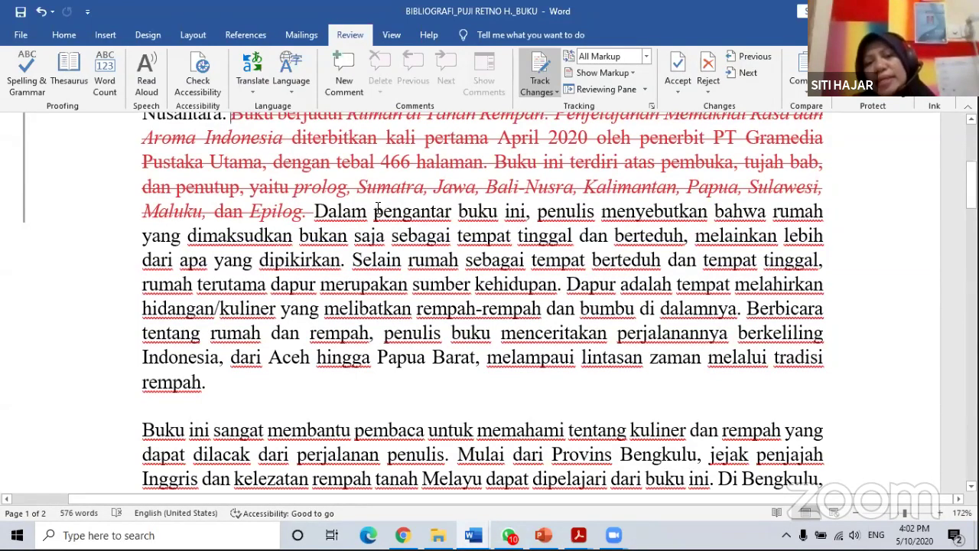
pyautogui.moveTo(377, 208); pyautogui.dragTo(455, 217)
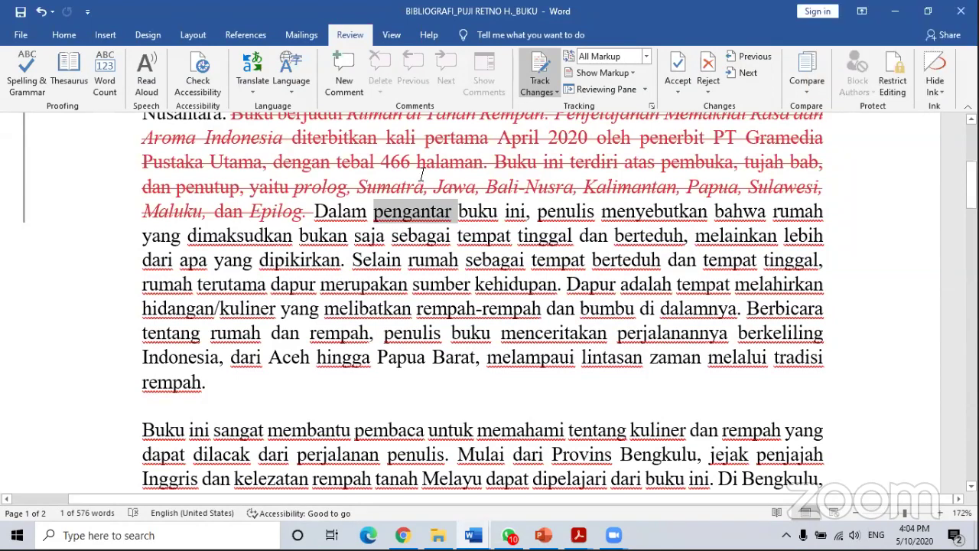
pyautogui.moveTo(422, 174)
pyautogui.scroll(-2, 544, 393)
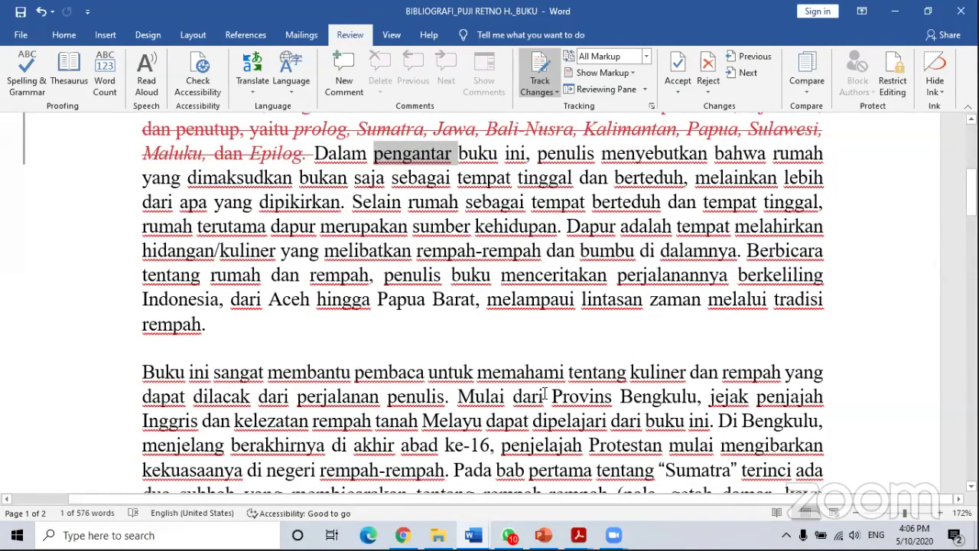
pyautogui.scroll(2, 545, 394)
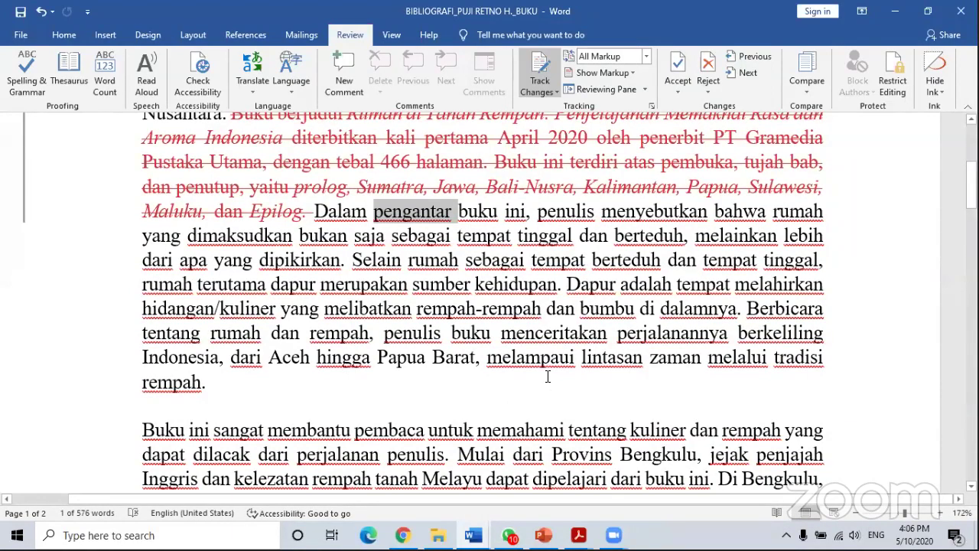
pyautogui.scroll(-2, 541, 367)
pyautogui.scroll(-1, 542, 365)
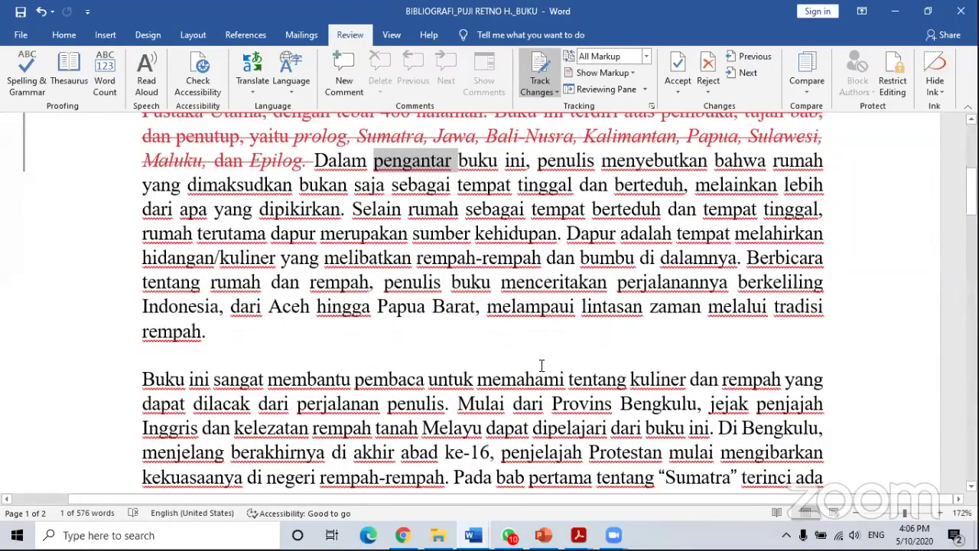
pyautogui.scroll(-3, 541, 365)
pyautogui.scroll(-2, 542, 366)
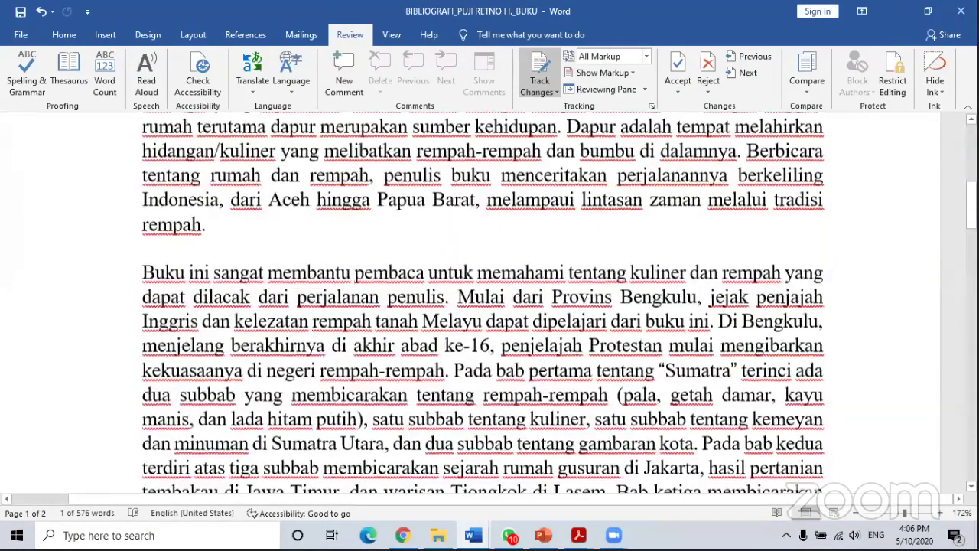
pyautogui.scroll(2, 542, 366)
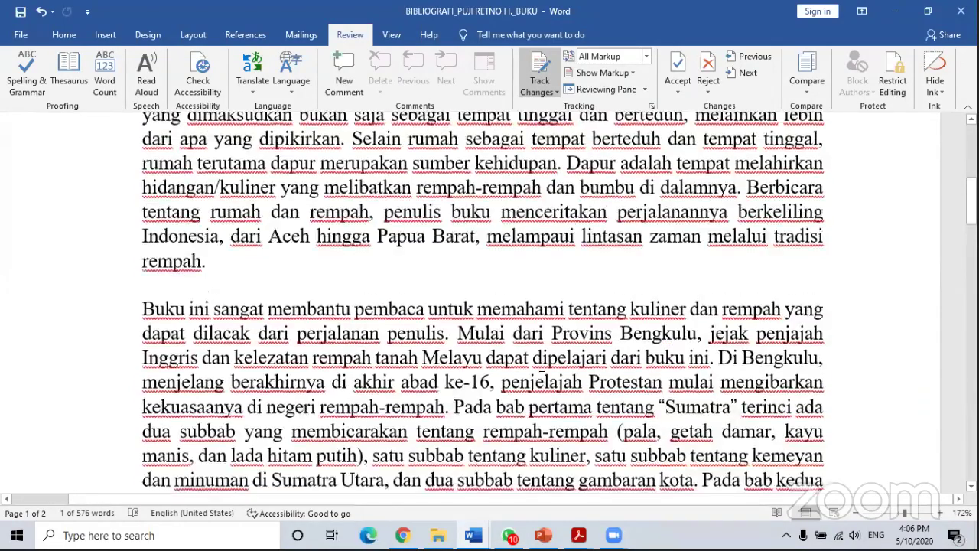
pyautogui.scroll(2, 555, 291)
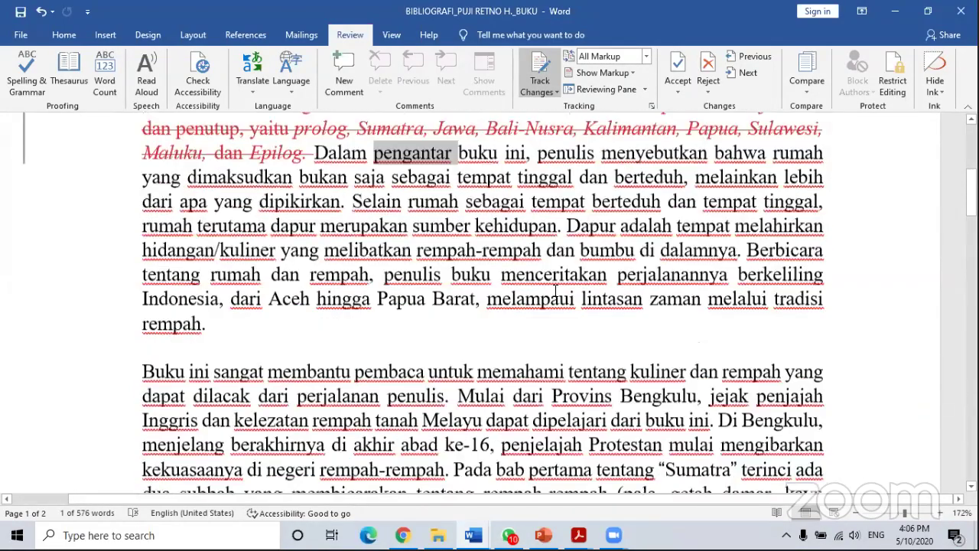
pyautogui.scroll(2, 556, 291)
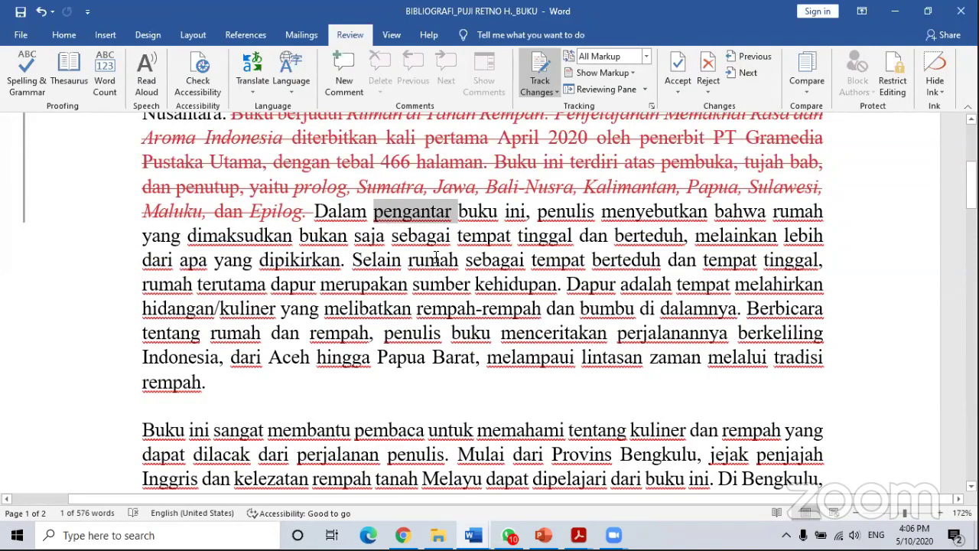
# Step: Delete the two sentences from "Dalam pengantar buku ini" through "merupakan sumber kehidupan." in the first summary paragraph
pyautogui.moveTo(315, 211); pyautogui.dragTo(538, 273)
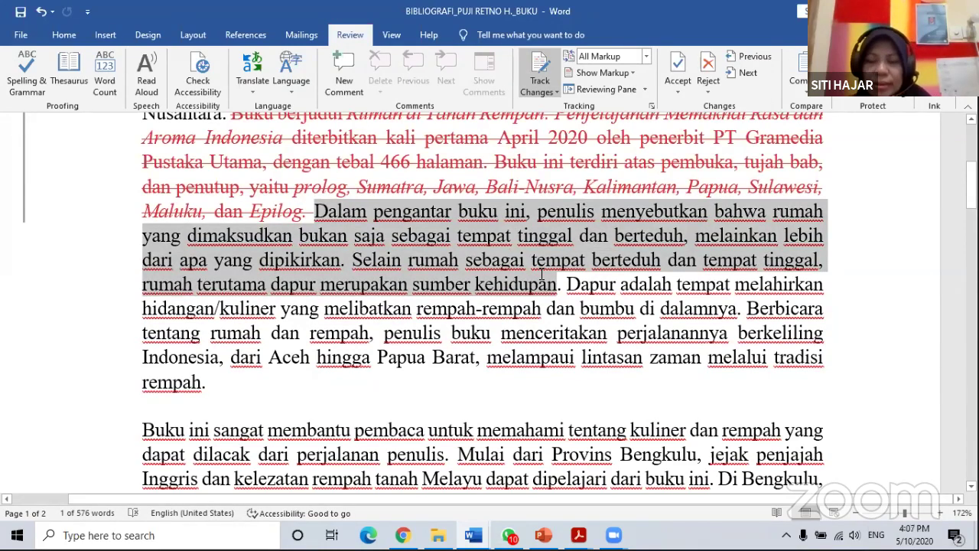
pyautogui.moveTo(541, 274); pyautogui.dragTo(562, 288)
pyautogui.press('Delete')
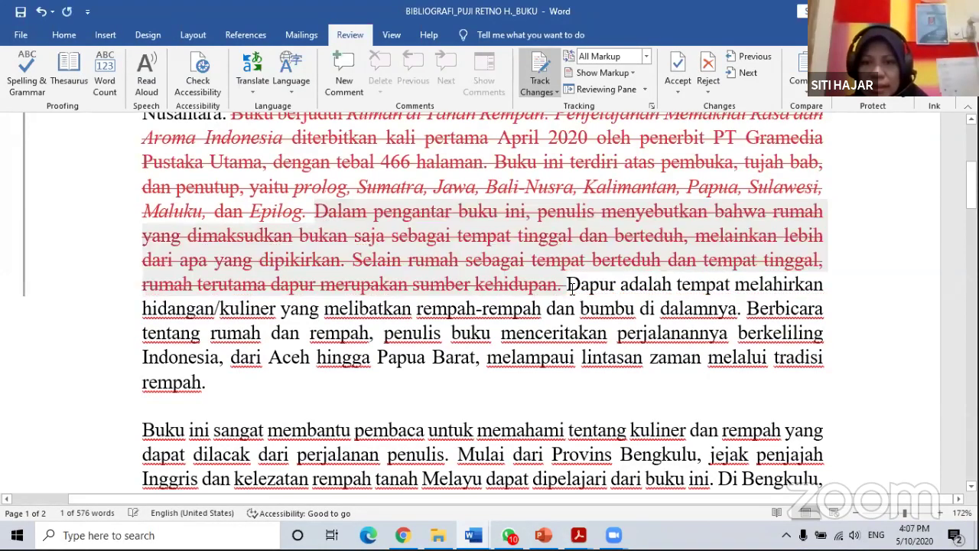
pyautogui.scroll(-1, 573, 284)
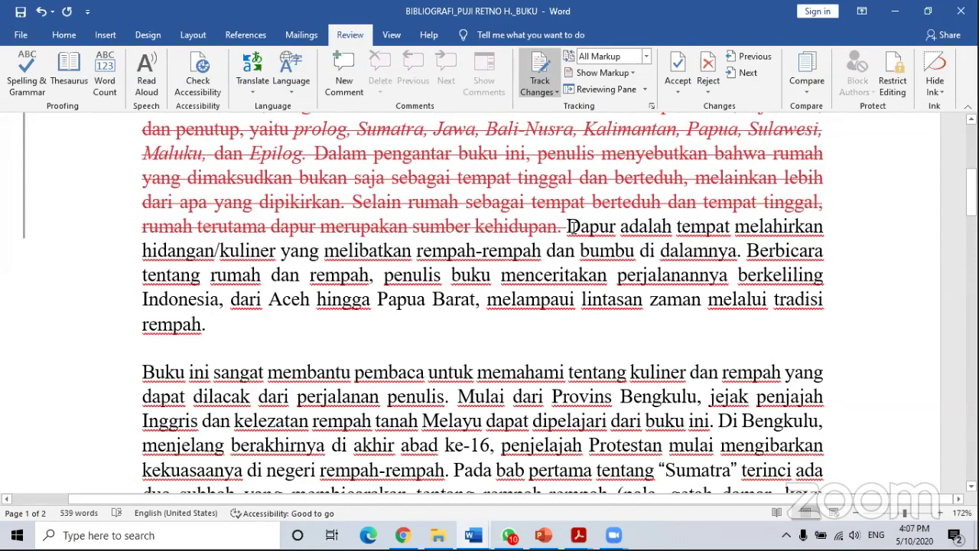
pyautogui.moveTo(567, 227); pyautogui.dragTo(550, 226)
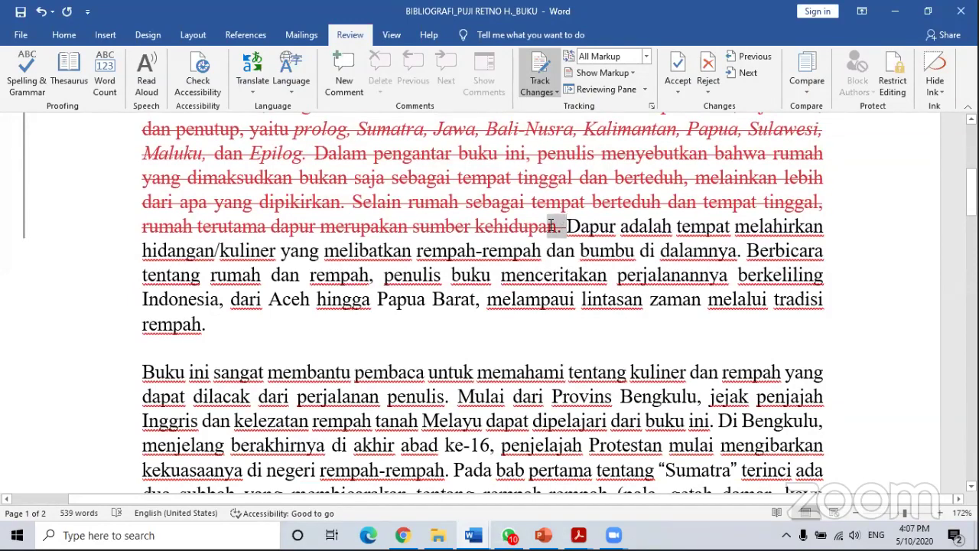
# Step: Examine the trimmed first summary paragraph, including the remaining text from "Dapur adalah tempat" and the phrase "penulis buku", alongside the paragraph below
pyautogui.click(553, 226)
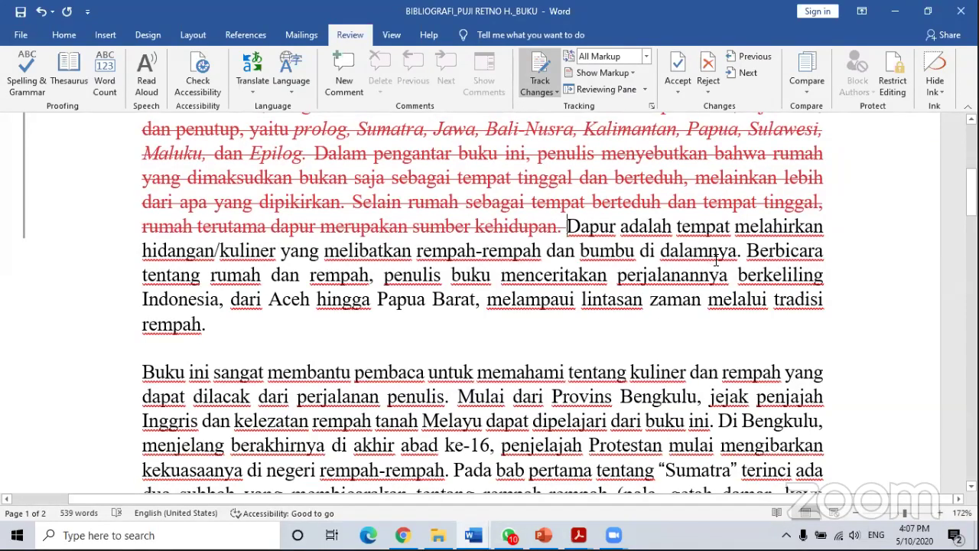
pyautogui.click(741, 251)
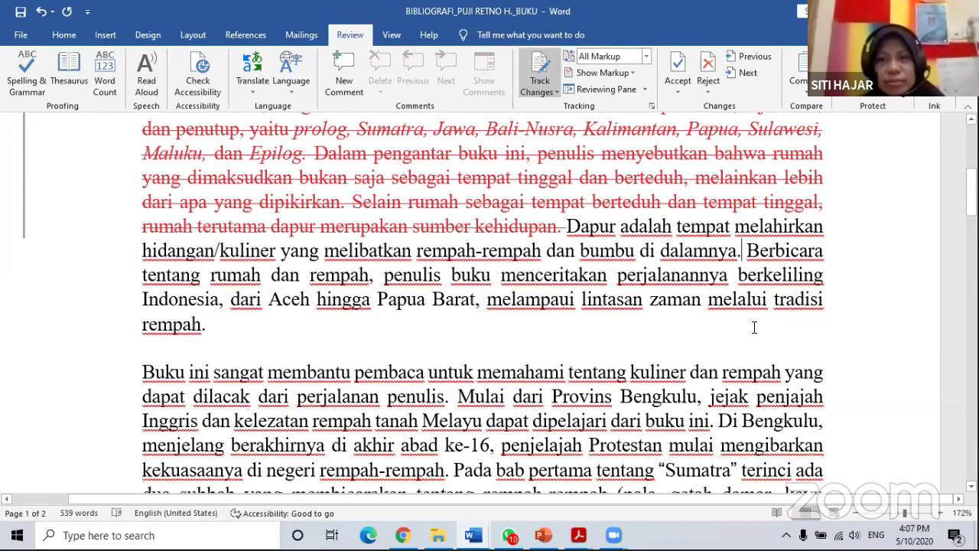
pyautogui.scroll(1, 754, 328)
pyautogui.scroll(-2, 753, 328)
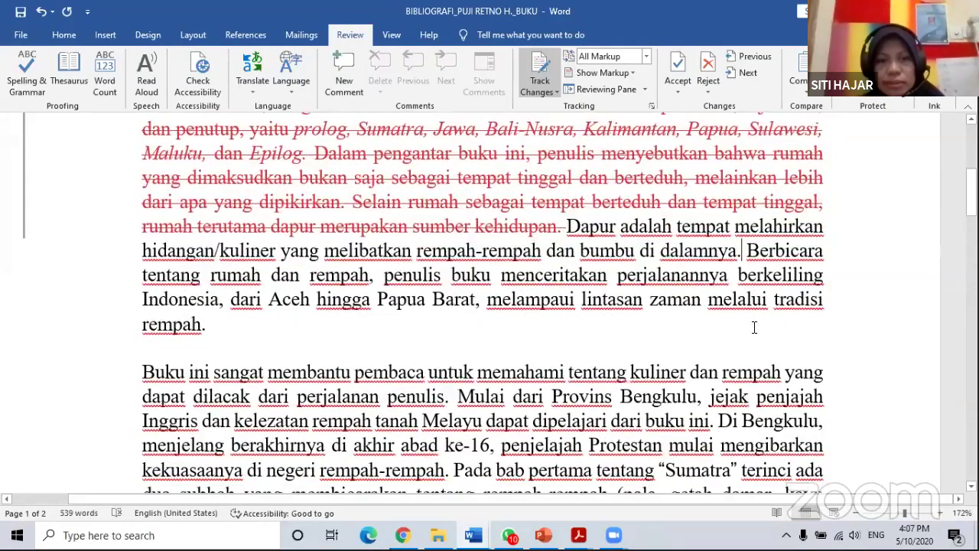
pyautogui.scroll(3, 753, 327)
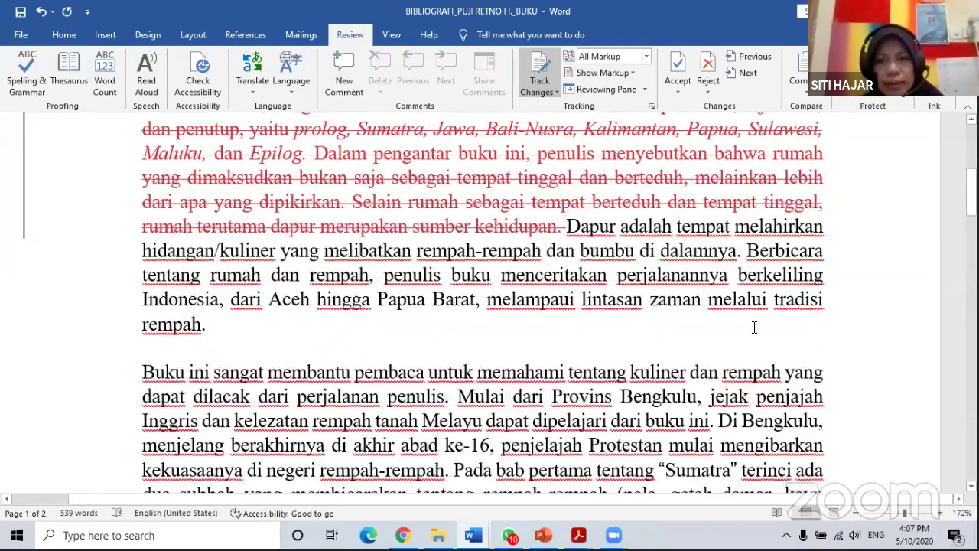
pyautogui.scroll(1, 754, 328)
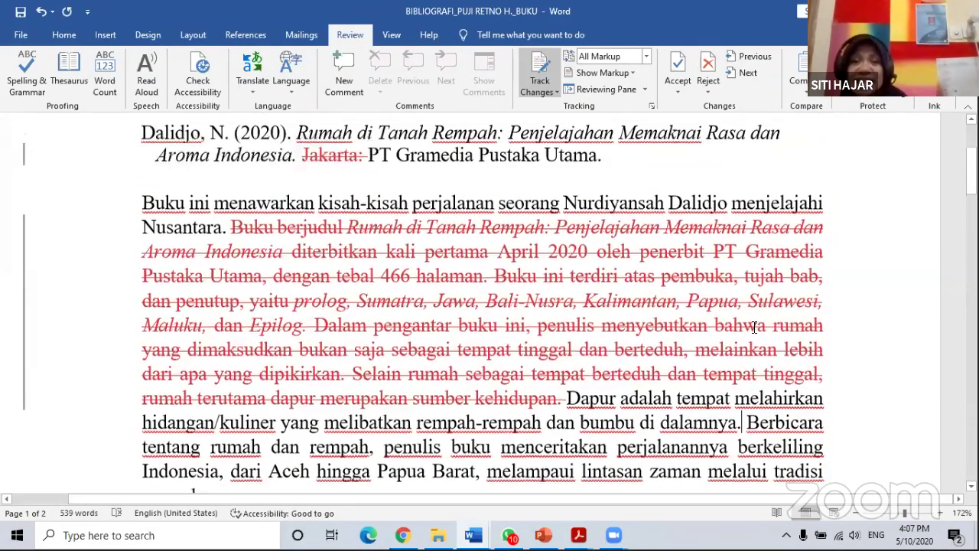
pyautogui.scroll(-2, 753, 327)
pyautogui.scroll(-4, 754, 328)
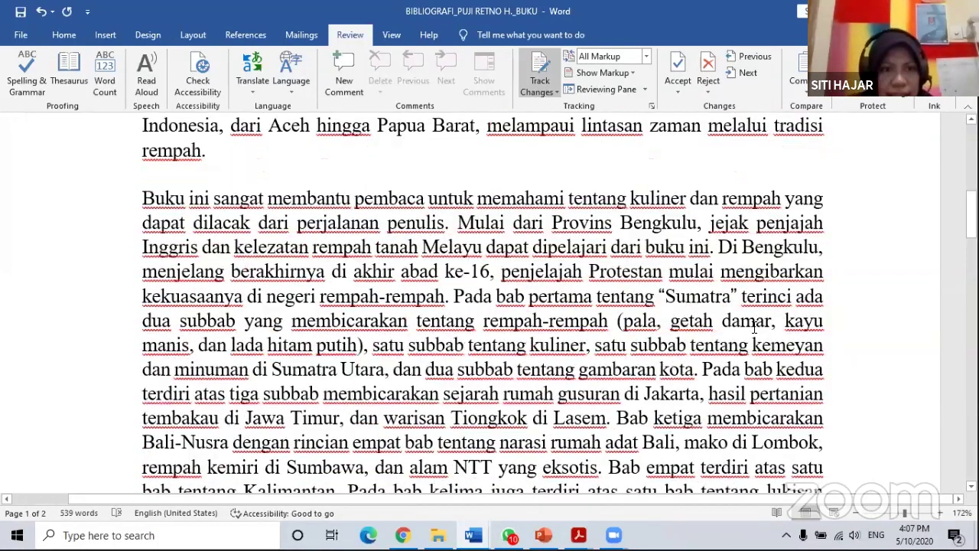
pyautogui.scroll(6, 754, 327)
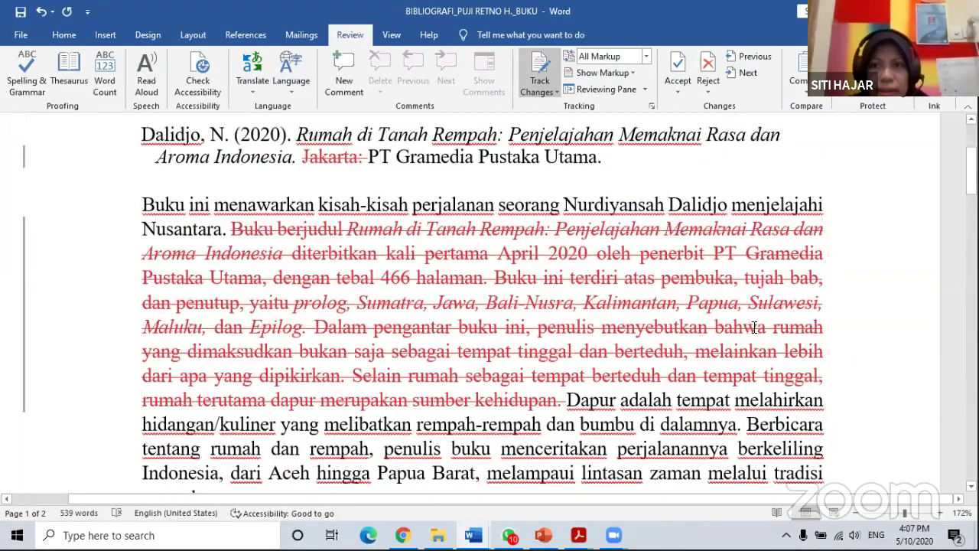
pyautogui.scroll(-1, 754, 327)
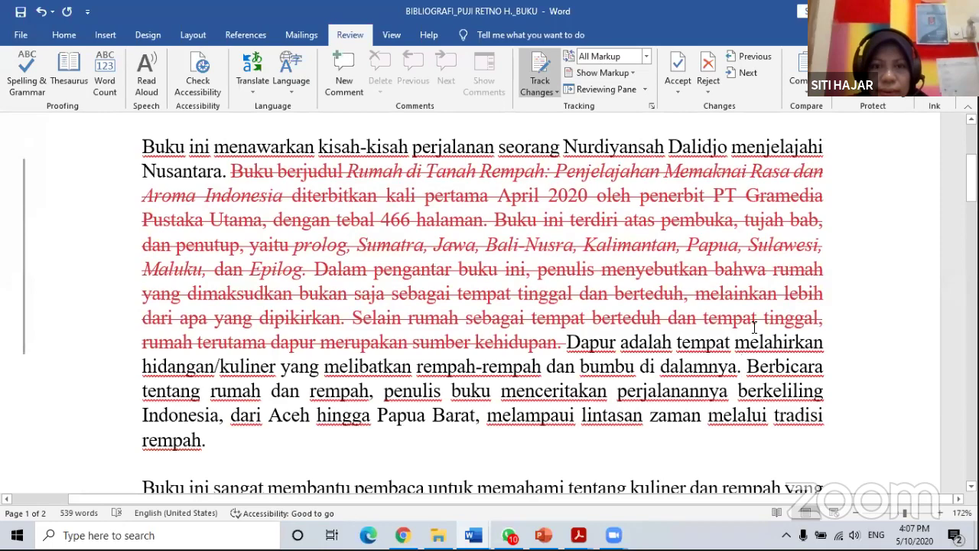
pyautogui.scroll(-2, 754, 327)
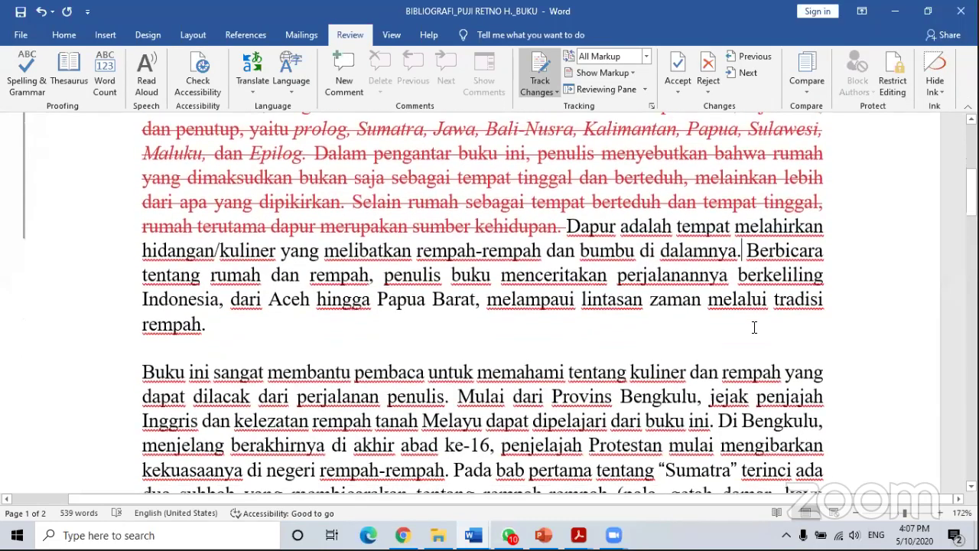
pyautogui.scroll(-2, 753, 328)
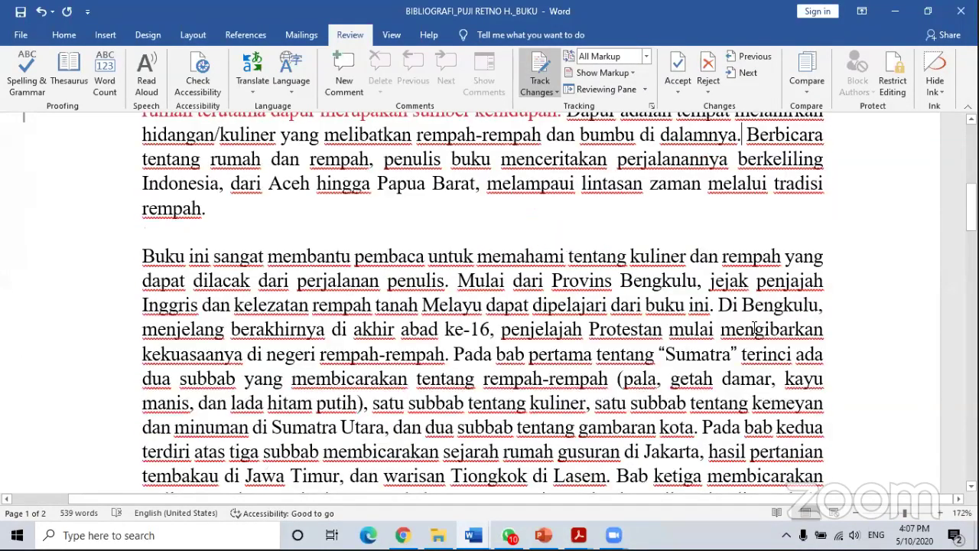
pyautogui.scroll(1, 650, 334)
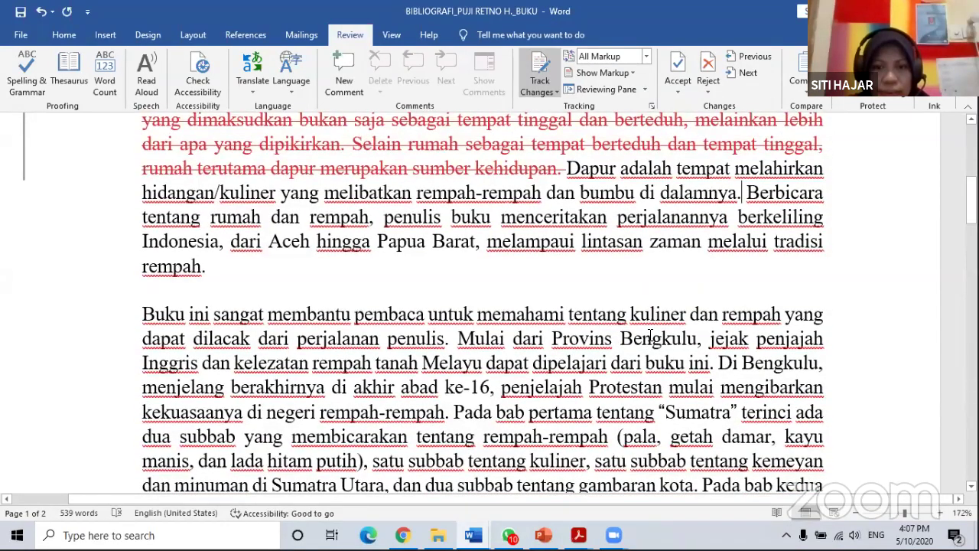
pyautogui.scroll(3, 651, 337)
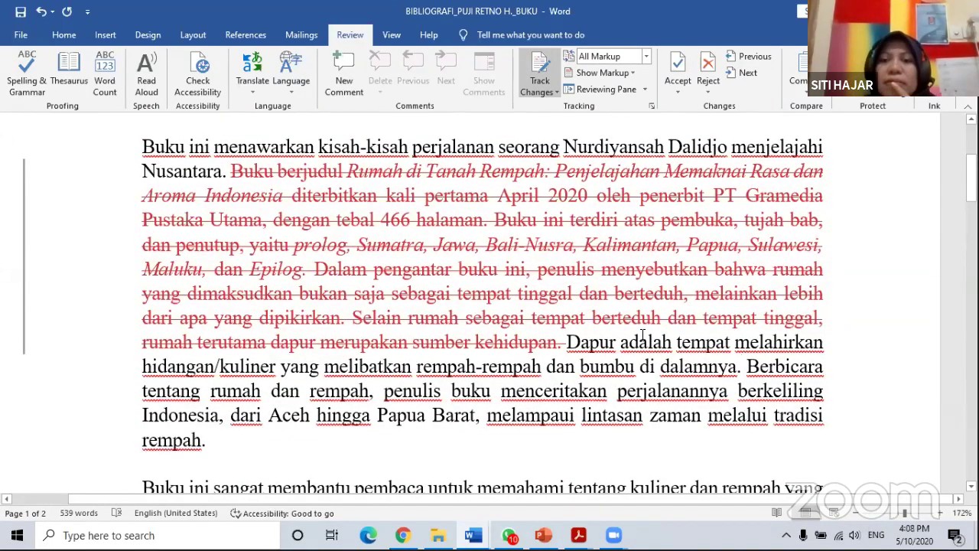
pyautogui.scroll(-1, 645, 335)
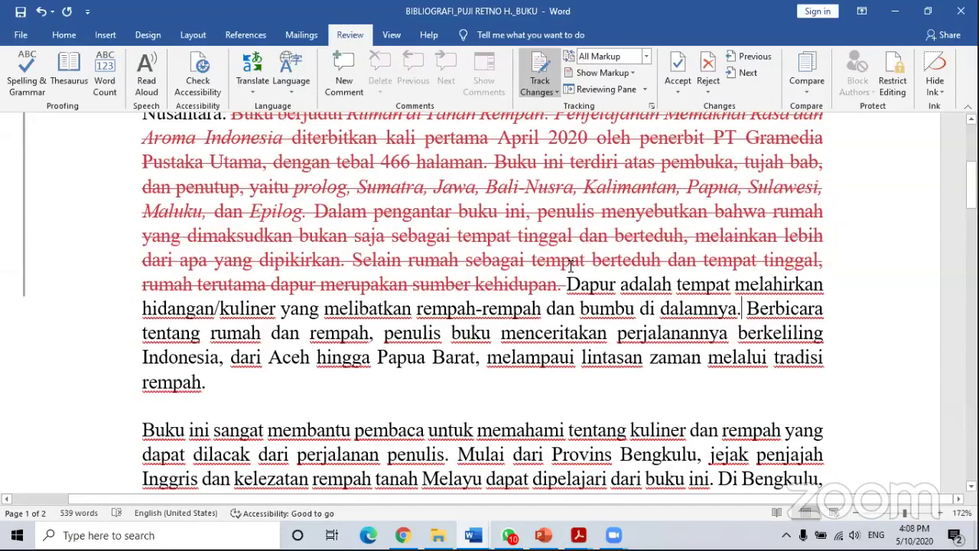
pyautogui.moveTo(412, 334); pyautogui.dragTo(486, 330)
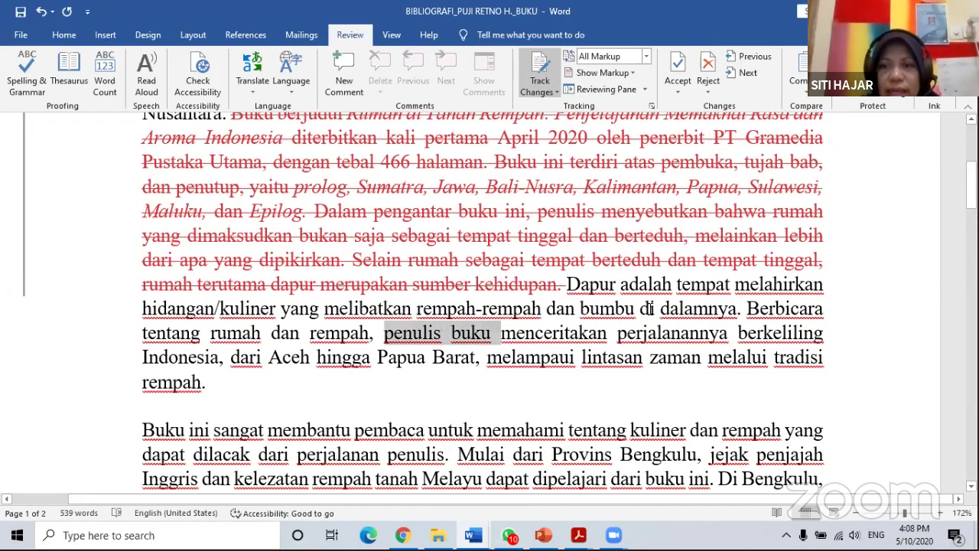
pyautogui.click(638, 396)
# Step: Correct "Provins" to "Provinsi" before "Bengkulu" in the second summary paragraph
pyautogui.scroll(-1, 638, 397)
pyautogui.scroll(-2, 639, 397)
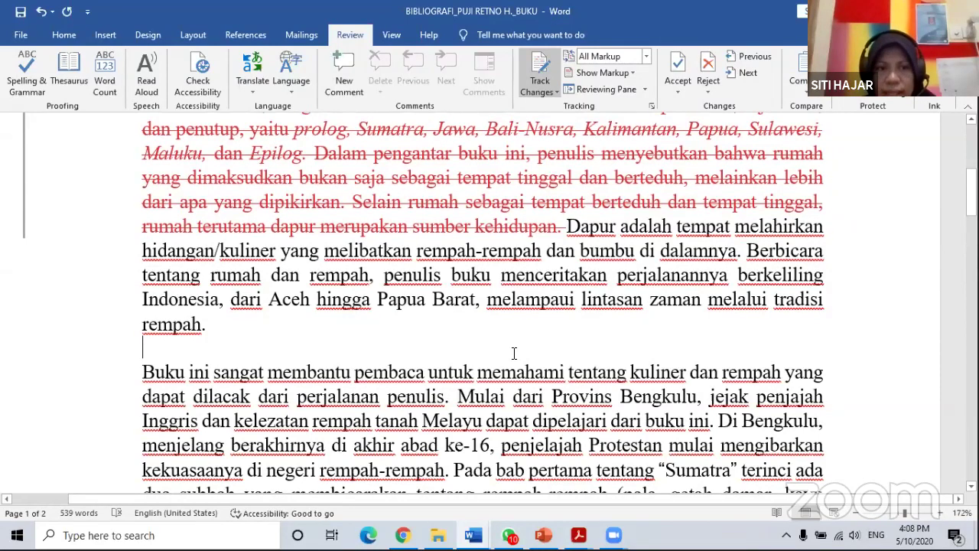
pyautogui.scroll(-3, 514, 353)
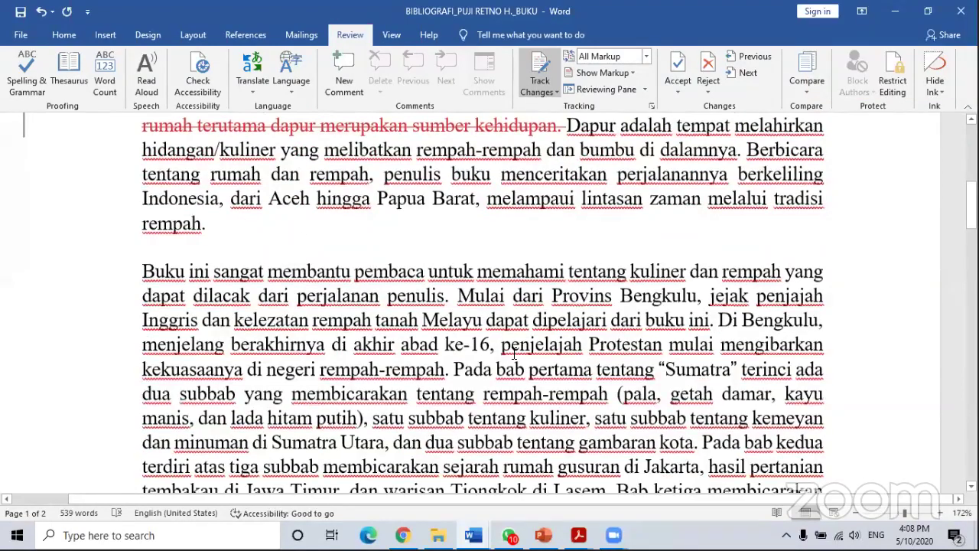
pyautogui.scroll(-3, 514, 352)
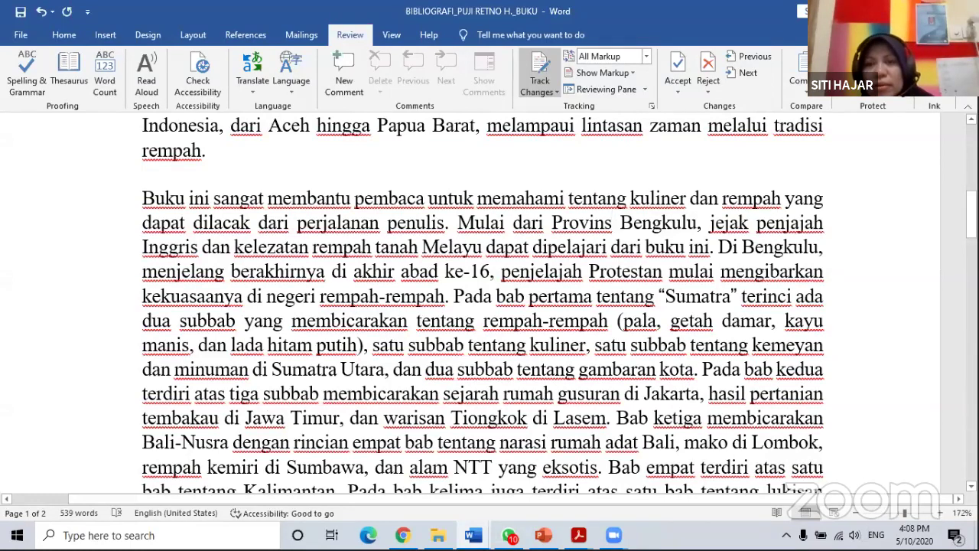
pyautogui.click(614, 223)
pyautogui.write('i')
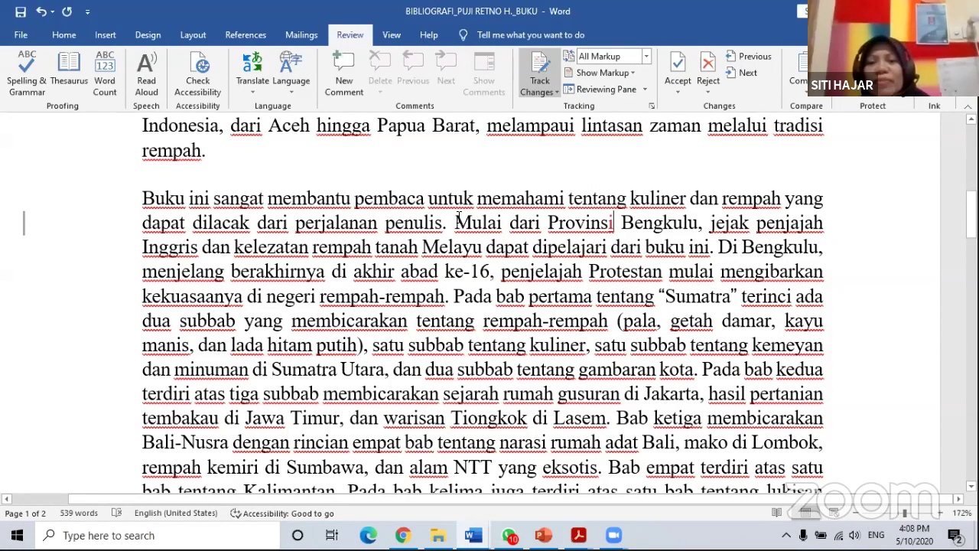
# Step: Compare the phrases "Mulai dari Provinsi Bengkulu", "Di Bengkulu" and "negeri rempah-rempah" in the second summary paragraph for repeated wording
pyautogui.moveTo(457, 219); pyautogui.dragTo(671, 222)
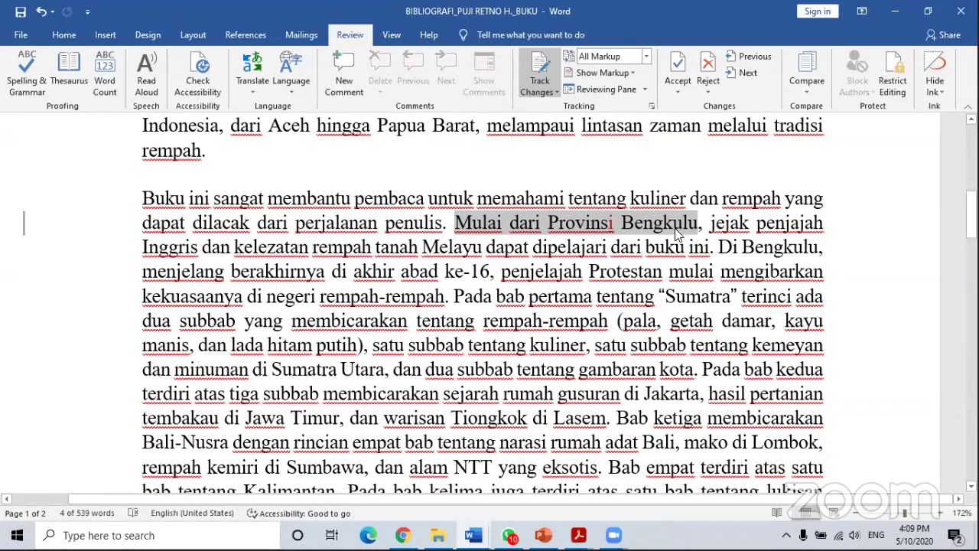
pyautogui.moveTo(723, 251); pyautogui.dragTo(817, 254)
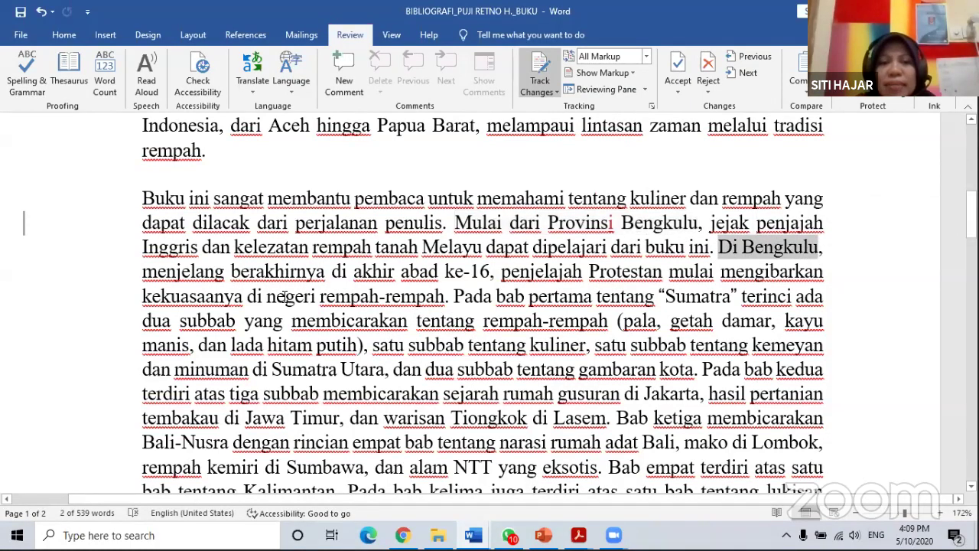
pyautogui.moveTo(267, 301); pyautogui.dragTo(440, 299)
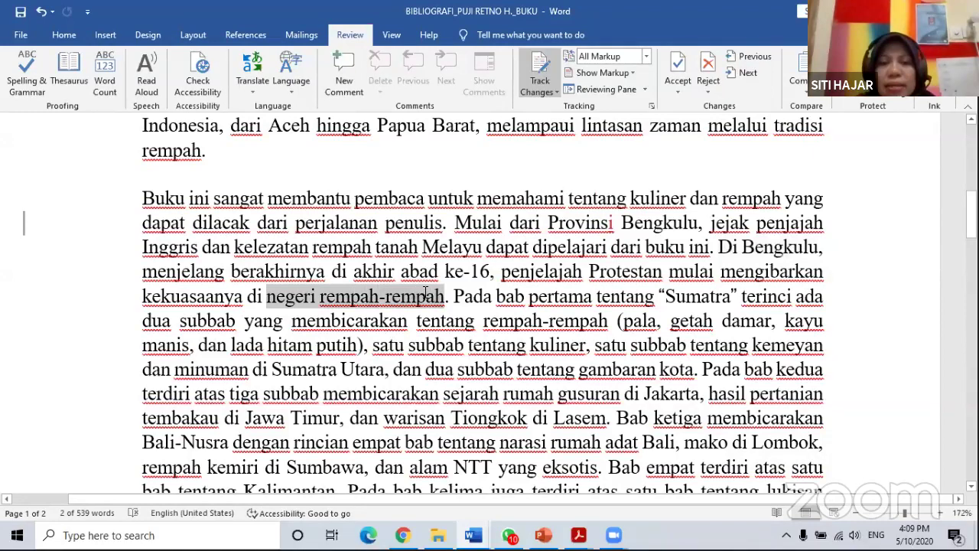
pyautogui.click(301, 293)
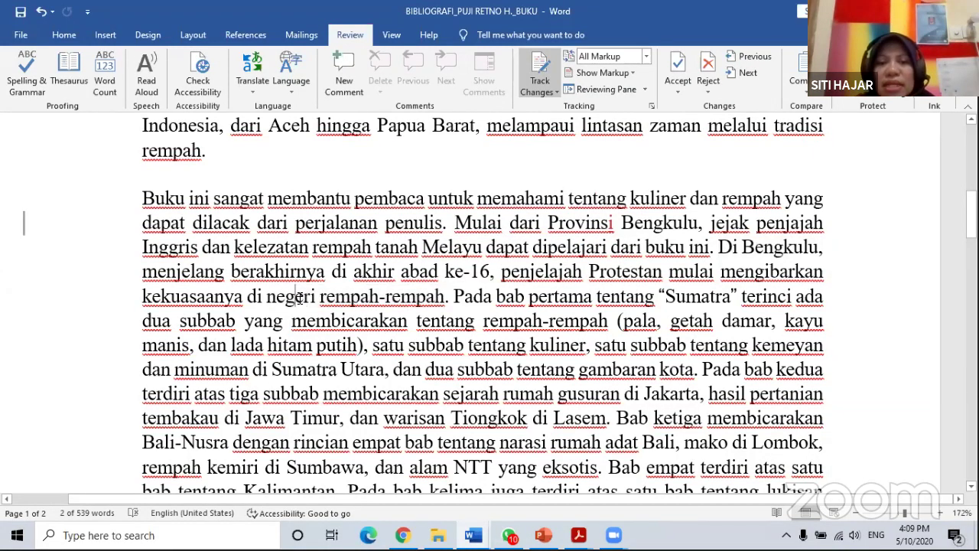
pyautogui.moveTo(301, 293); pyautogui.dragTo(320, 293)
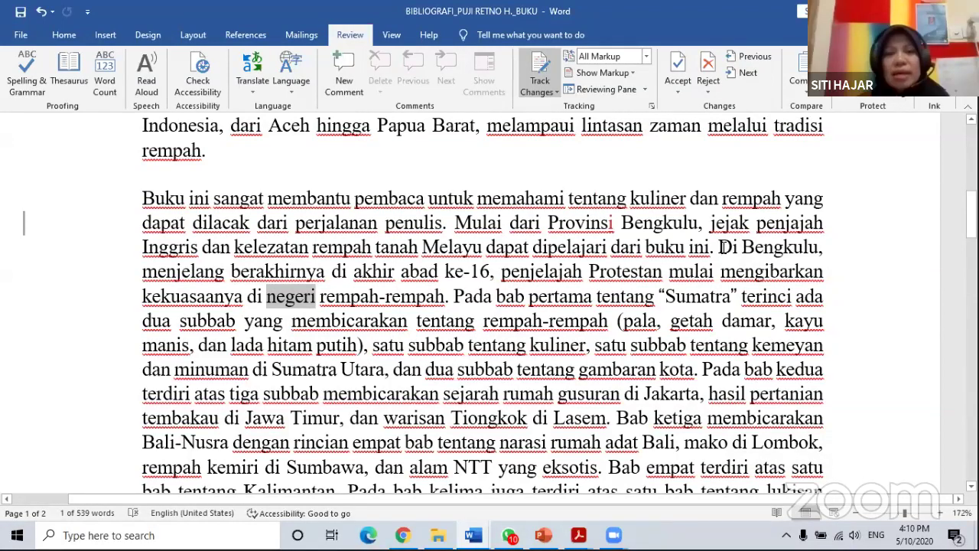
pyautogui.moveTo(719, 246); pyautogui.dragTo(807, 241)
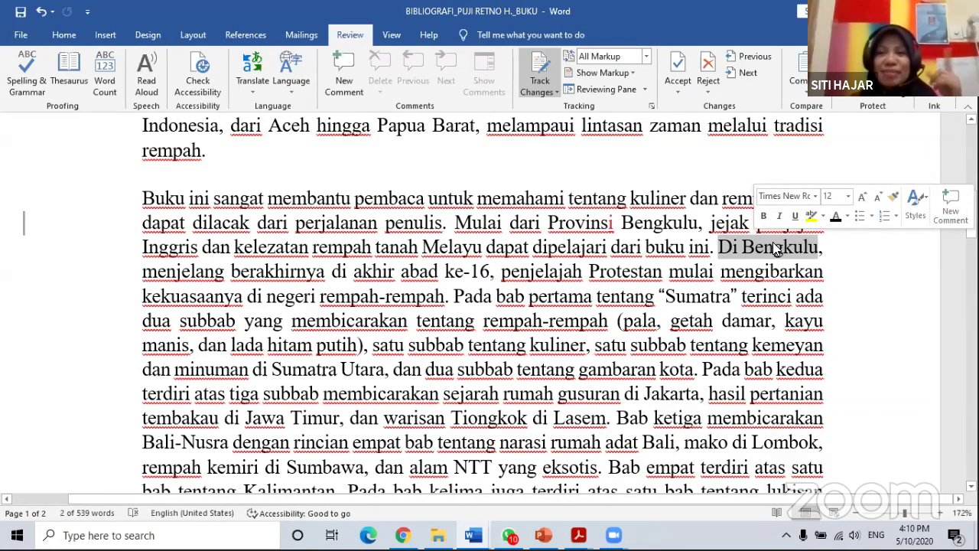
pyautogui.click(740, 250)
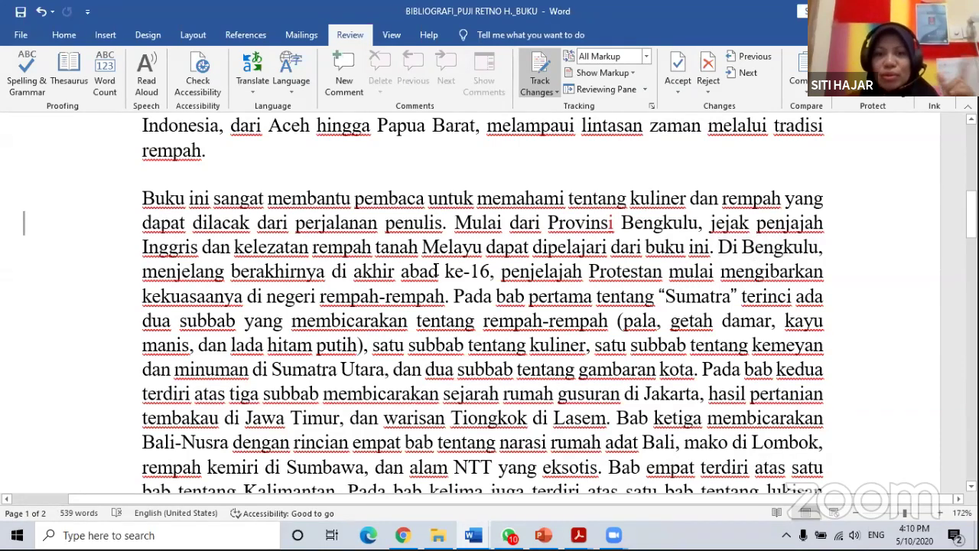
pyautogui.moveTo(271, 297); pyautogui.dragTo(445, 297)
pyautogui.click(694, 321)
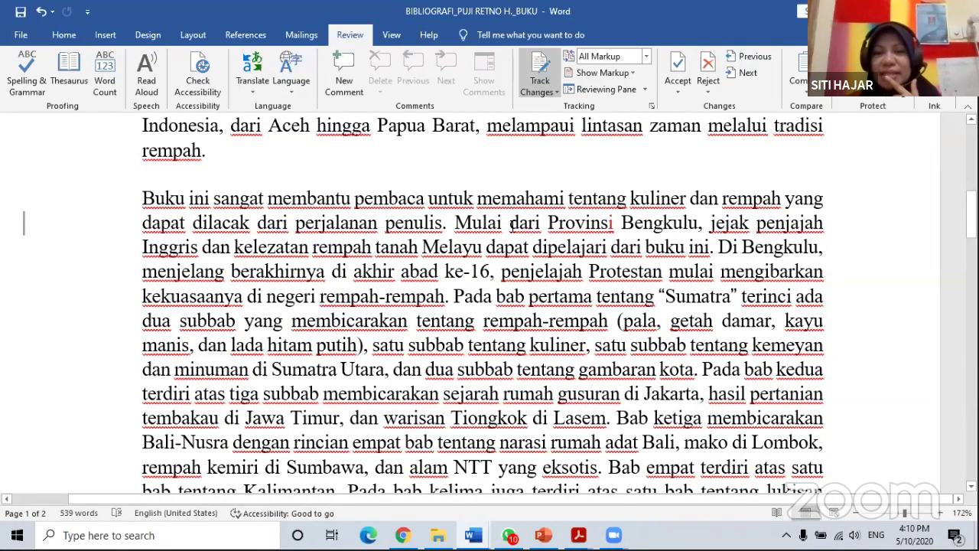
# Step: Examine the second summary paragraph from "Mulai dari Provinsi Bengkulu" through the chapter descriptions to its closing sentence
pyautogui.moveTo(478, 223); pyautogui.dragTo(669, 230)
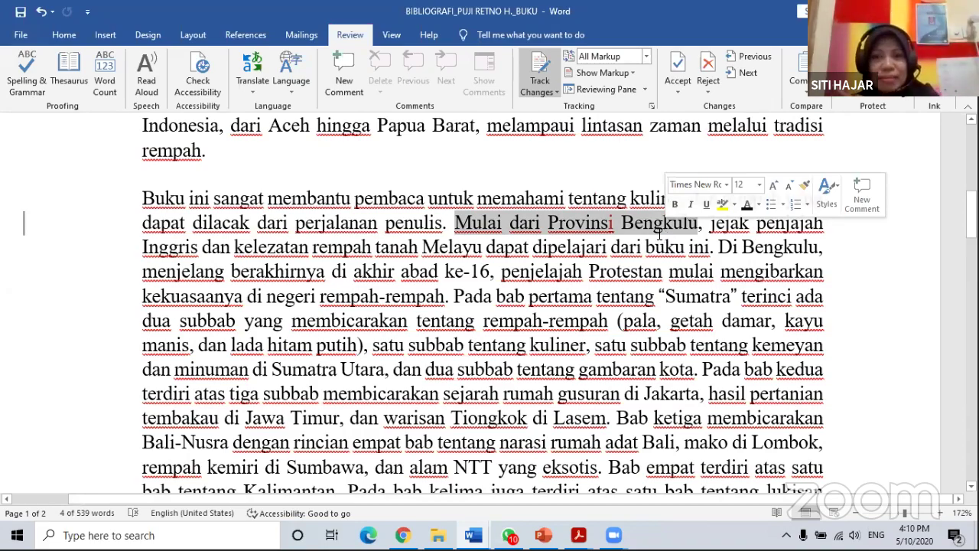
pyautogui.scroll(2, 659, 234)
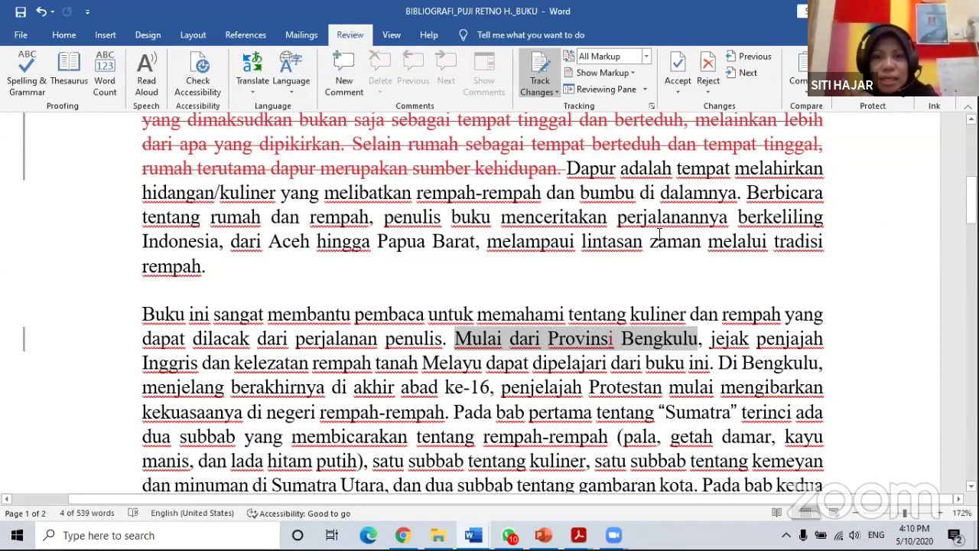
pyautogui.scroll(-4, 660, 234)
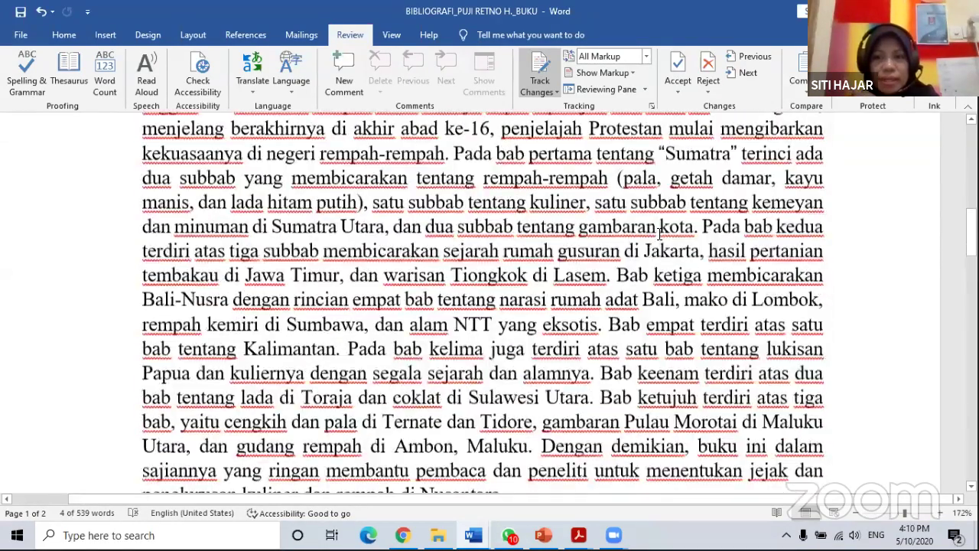
pyautogui.scroll(-1, 660, 234)
pyautogui.scroll(-1, 660, 236)
pyautogui.scroll(3, 651, 262)
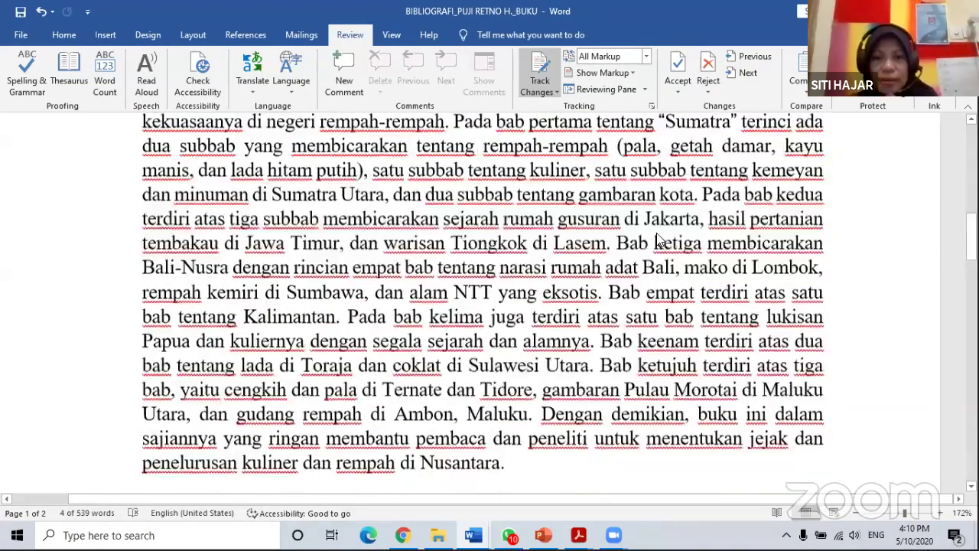
pyautogui.scroll(2, 651, 262)
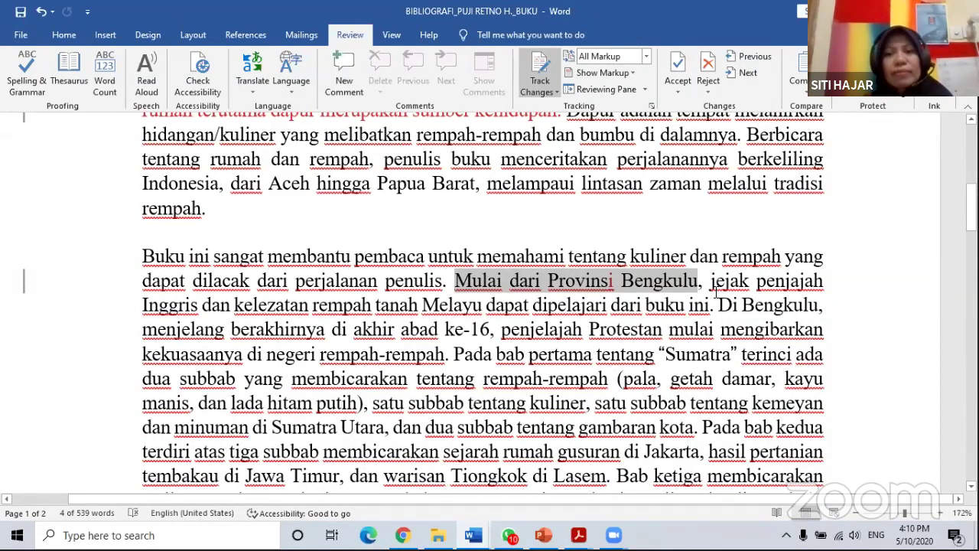
pyautogui.scroll(-1, 715, 293)
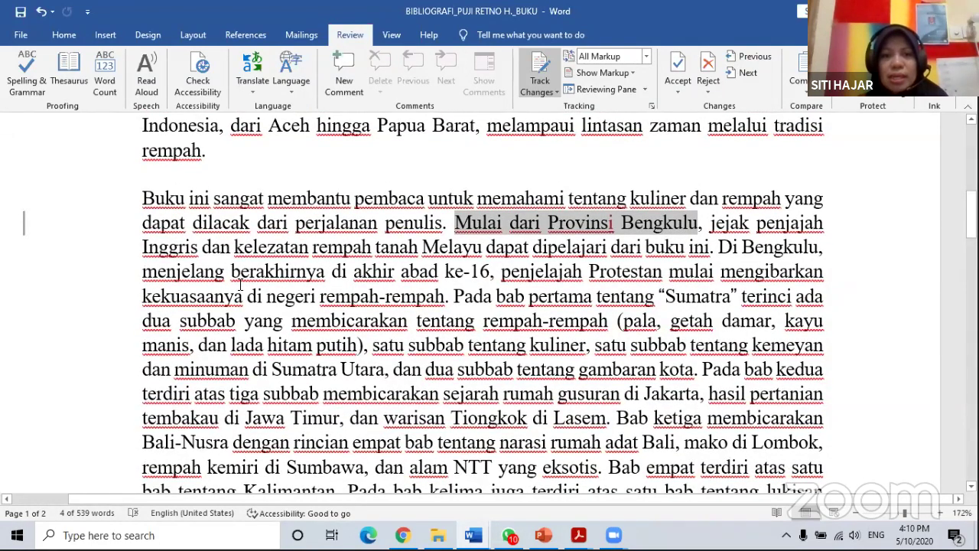
# Step: Delete the repeated phrase "Di Bengkulu," before "menjelang berakhirnya" in the second summary paragraph
pyautogui.moveTo(270, 296); pyautogui.dragTo(444, 295)
pyautogui.click(661, 305)
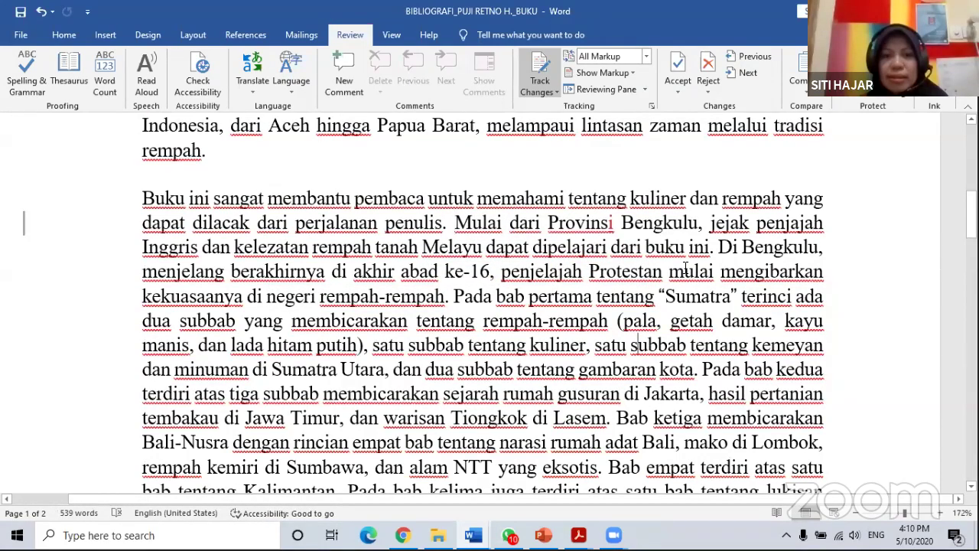
pyautogui.moveTo(717, 247); pyautogui.dragTo(827, 248)
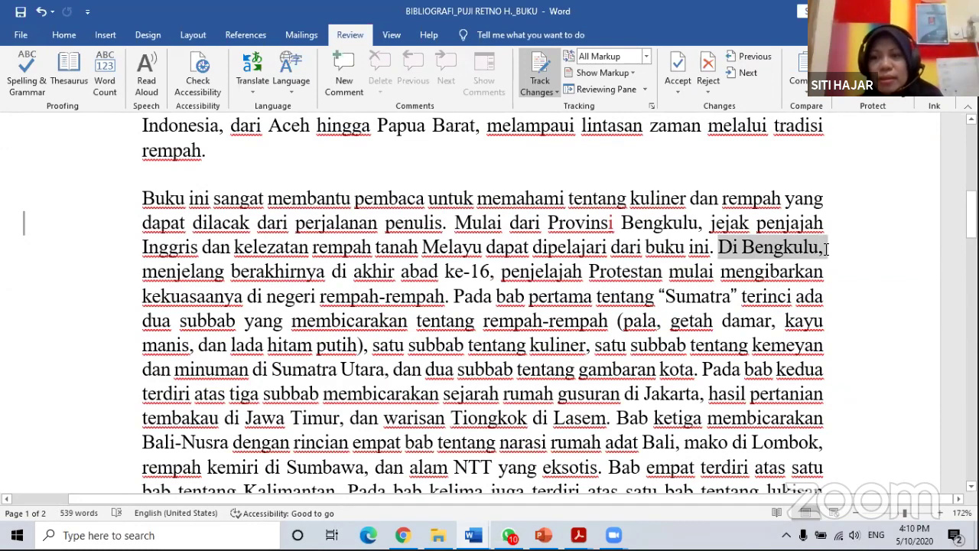
pyautogui.press('Delete')
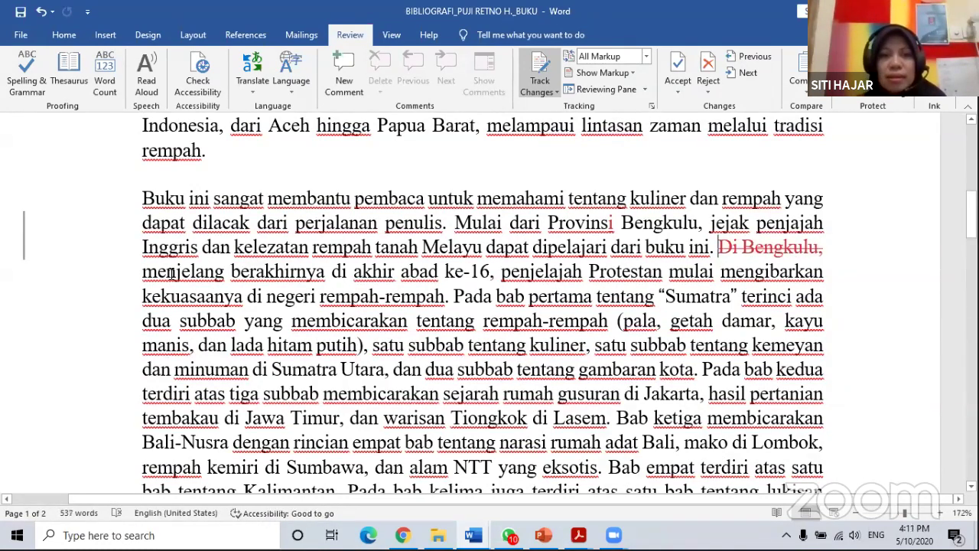
# Step: Replace "menjelang" with the capitalised "Menjelang" at the start of the sentence after the deleted "Di Bengkulu,"
pyautogui.moveTo(143, 272); pyautogui.dragTo(151, 272)
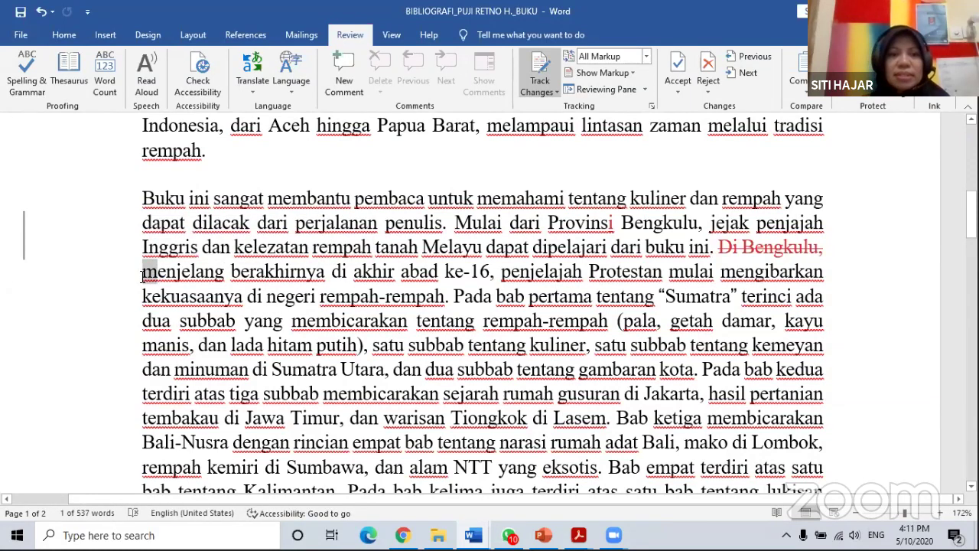
pyautogui.write('M')
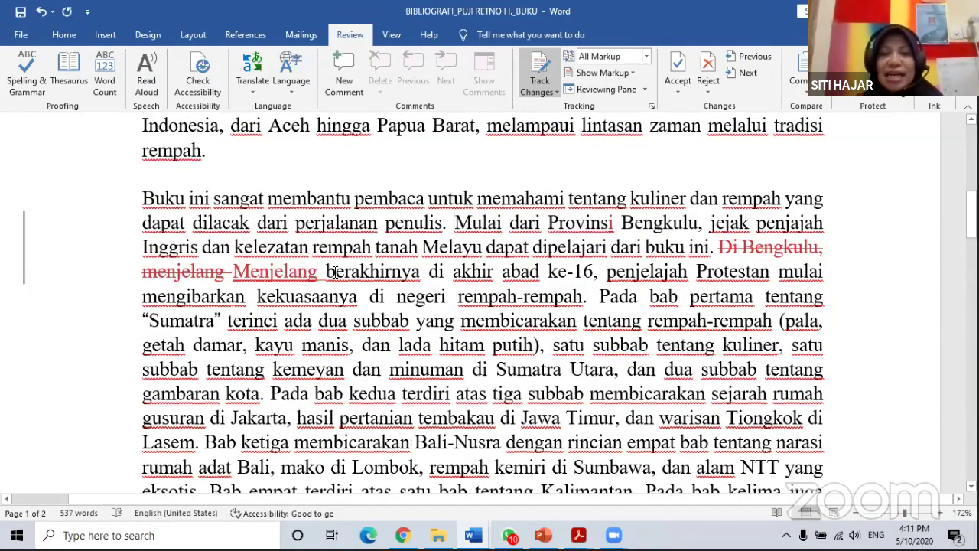
# Step: Insert a dotted placeholder "......." after "berakhirnya" in the sentence about "akhir abad ke-16"
pyautogui.moveTo(327, 271); pyautogui.dragTo(476, 272)
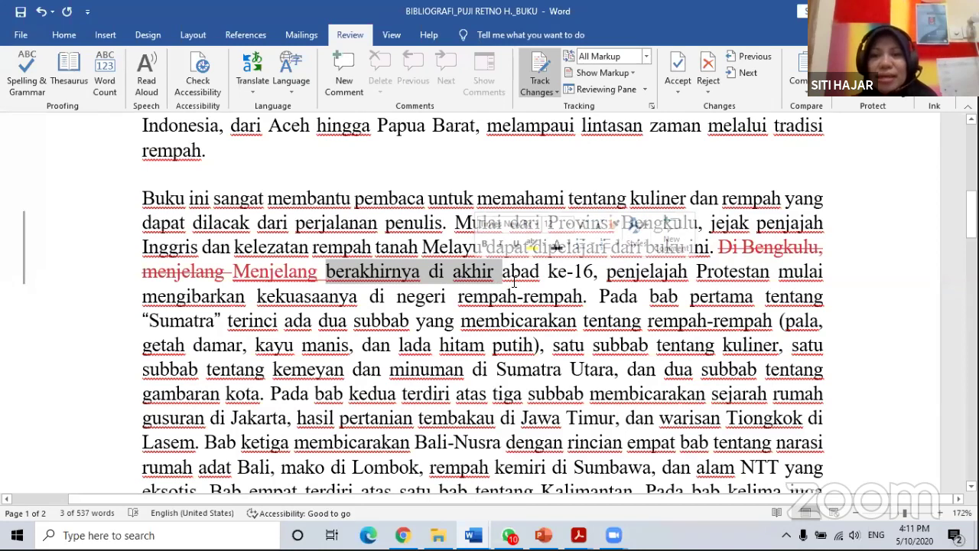
pyautogui.click(421, 274)
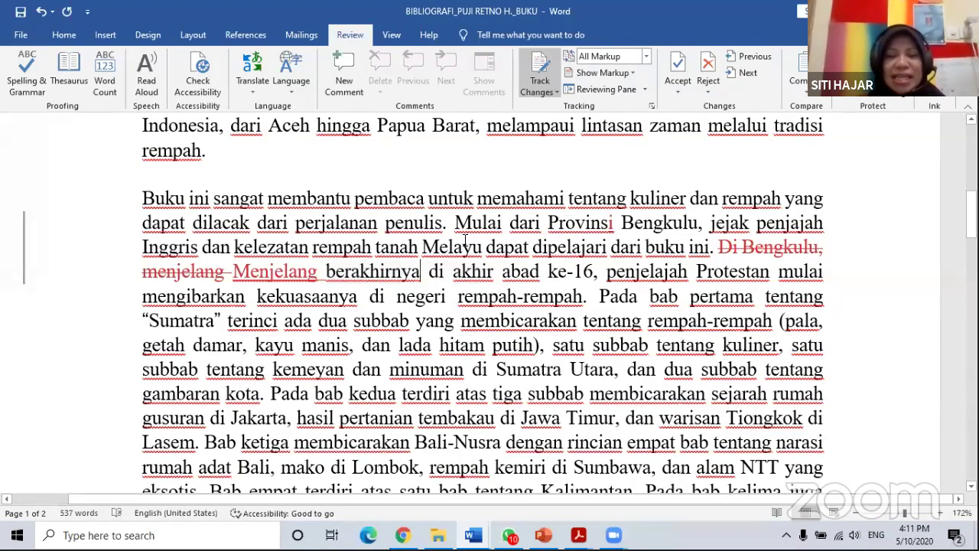
pyautogui.write('.......')
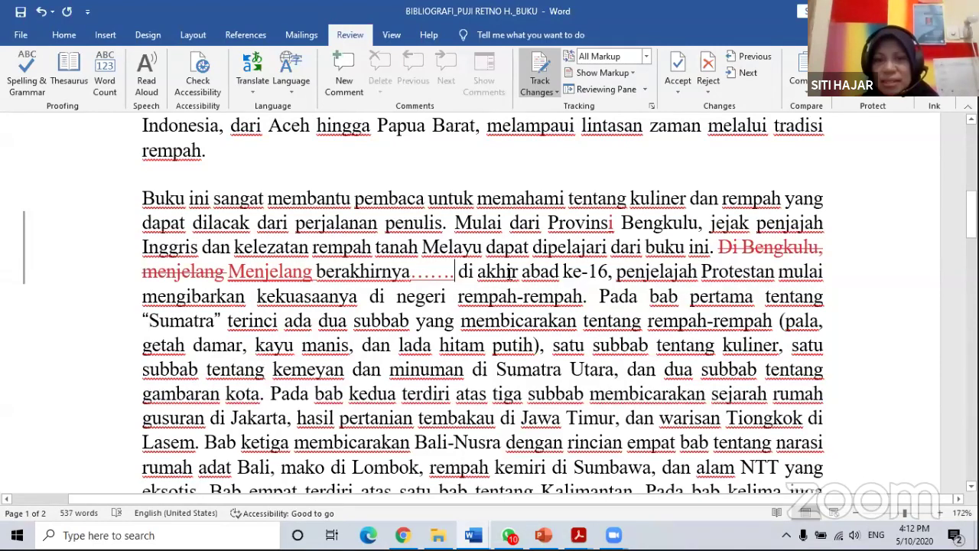
# Step: Try deleting "berakhirnya....... di" before "akhir abad ke-16", and undo the deletion
pyautogui.moveTo(479, 270); pyautogui.dragTo(384, 277)
pyautogui.press('Delete')
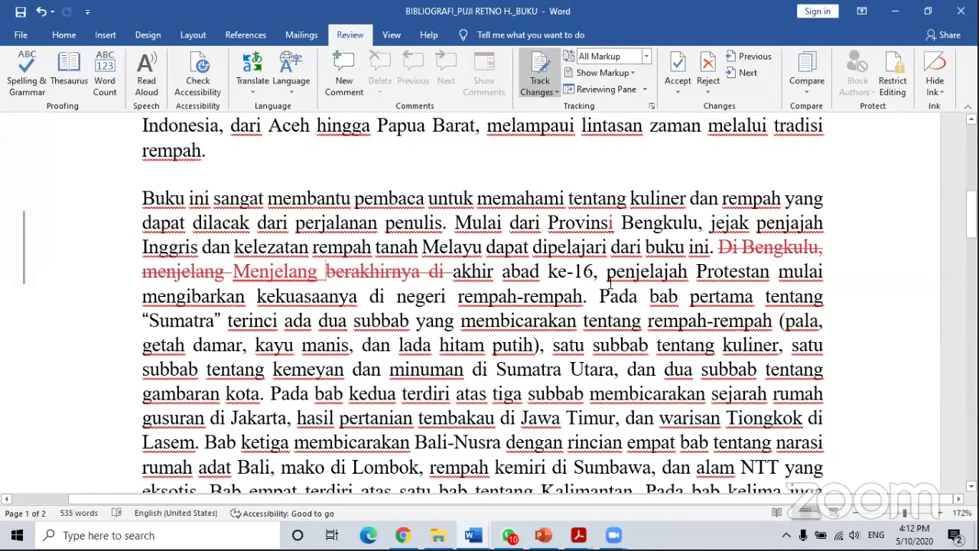
pyautogui.click(455, 271)
pyautogui.click(38, 11)
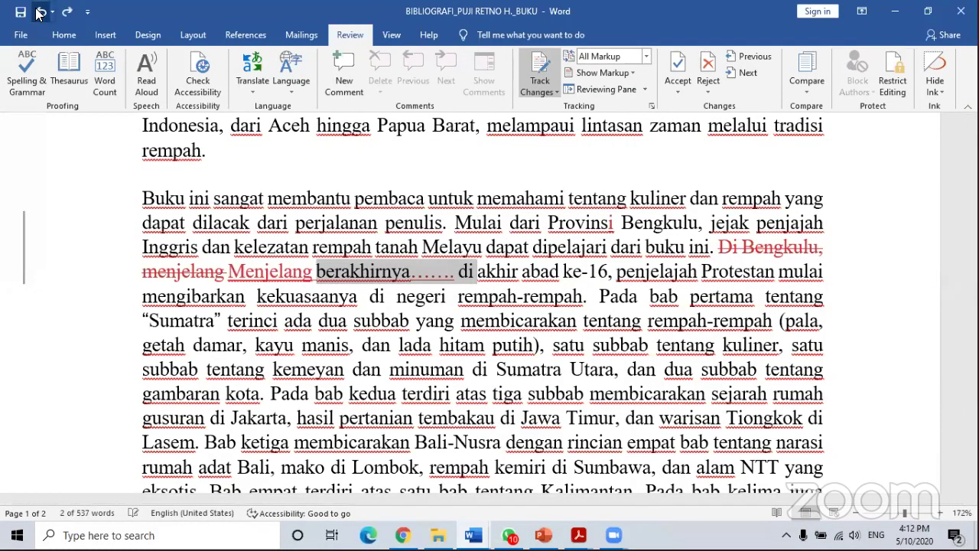
# Step: Delete the dotted placeholder and the redundant "di akhir" between "berakhirnya" and "abad ke-16"
pyautogui.click(451, 272)
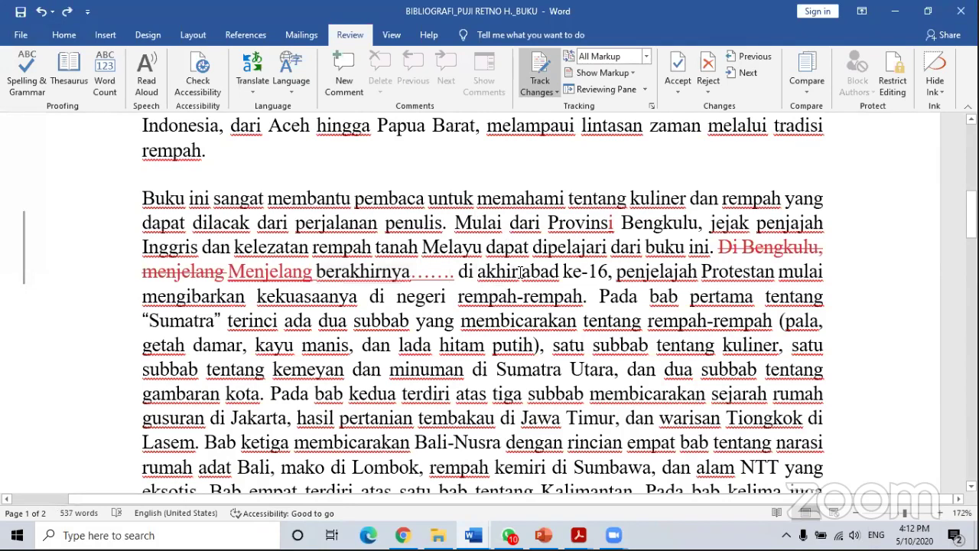
pyautogui.moveTo(521, 271); pyautogui.dragTo(440, 273)
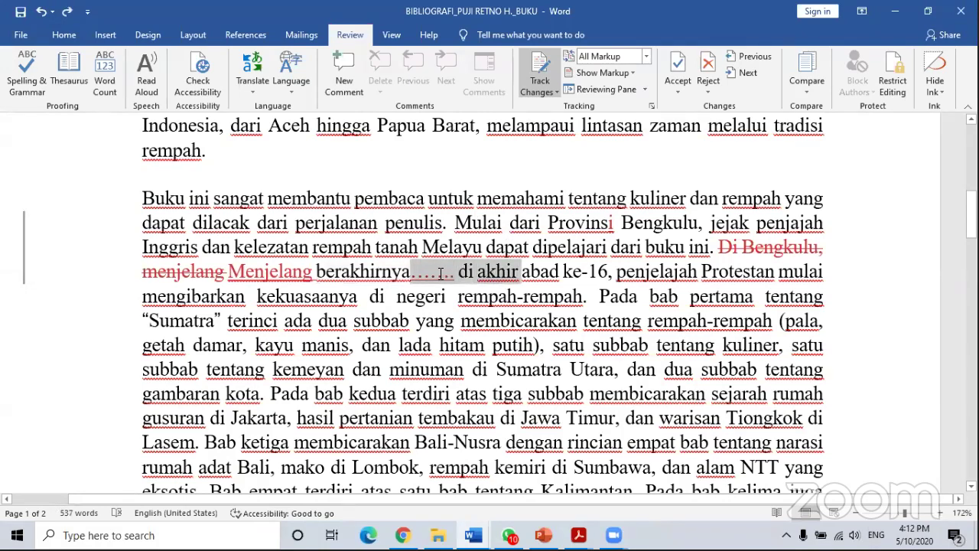
pyautogui.press('Delete')
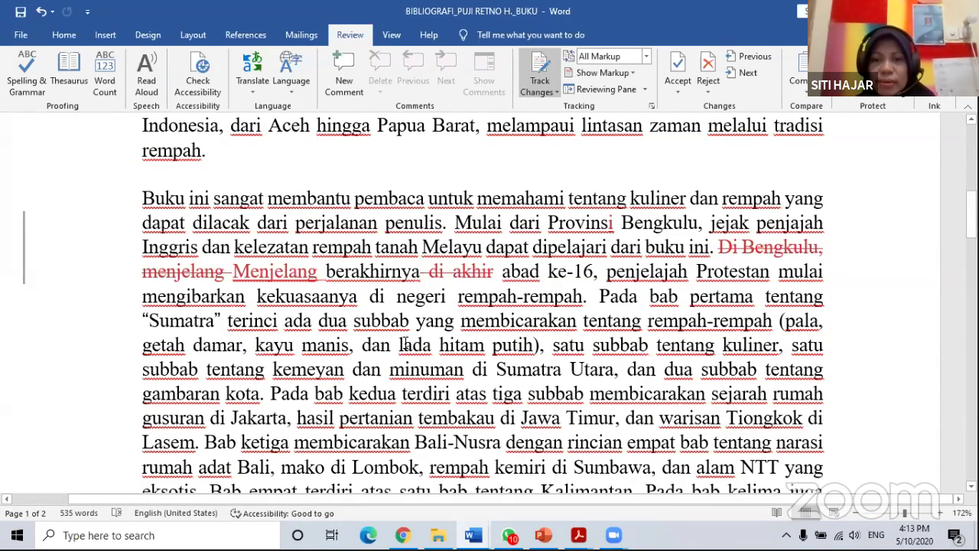
# Step: Examine the edited bibliography from the chapter descriptions in the second summary paragraph back up to the book citation
pyautogui.scroll(-1, 403, 344)
pyautogui.scroll(-1, 405, 344)
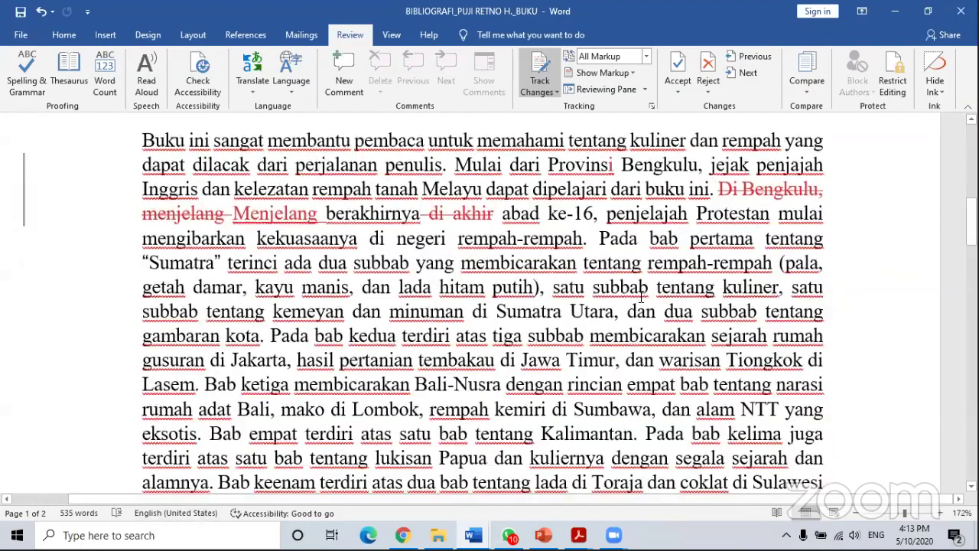
pyautogui.scroll(-4, 739, 346)
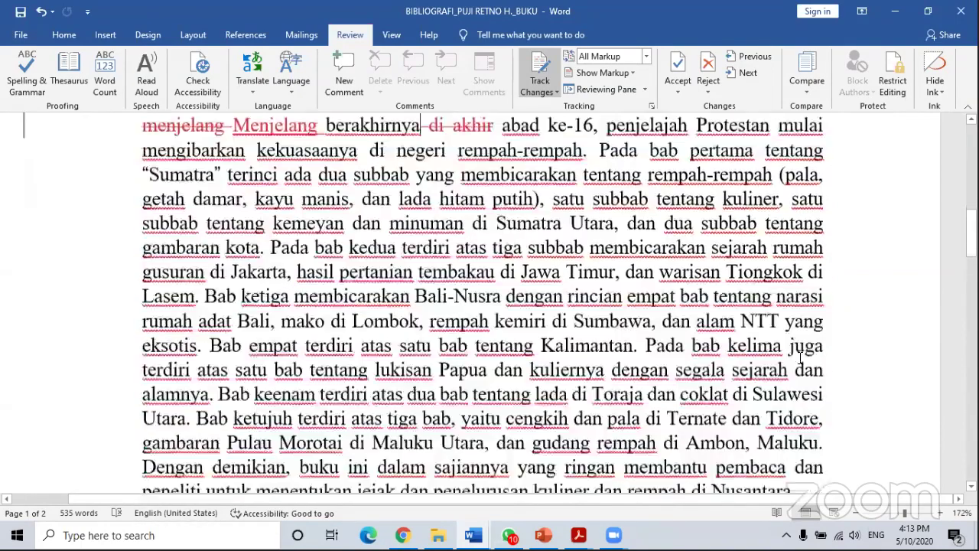
pyautogui.scroll(4, 763, 342)
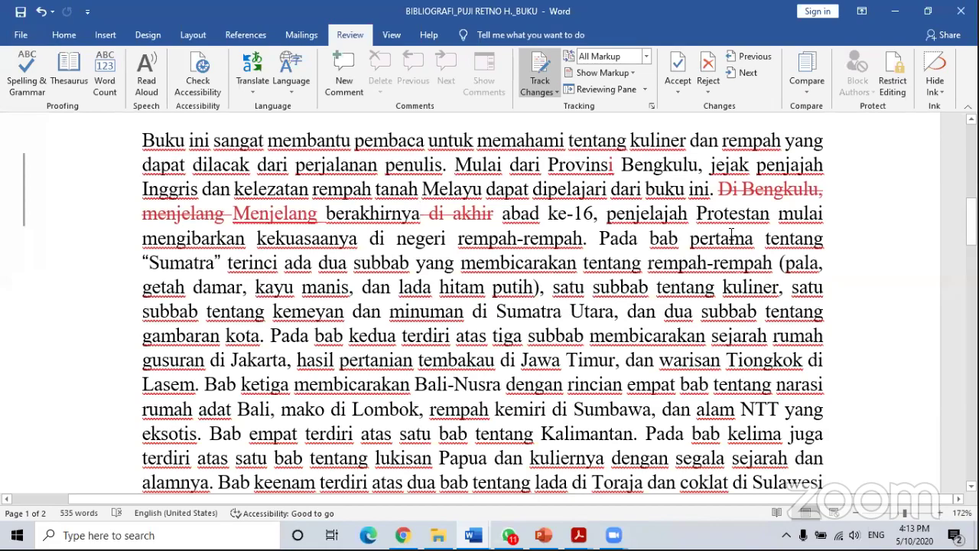
pyautogui.scroll(4, 741, 236)
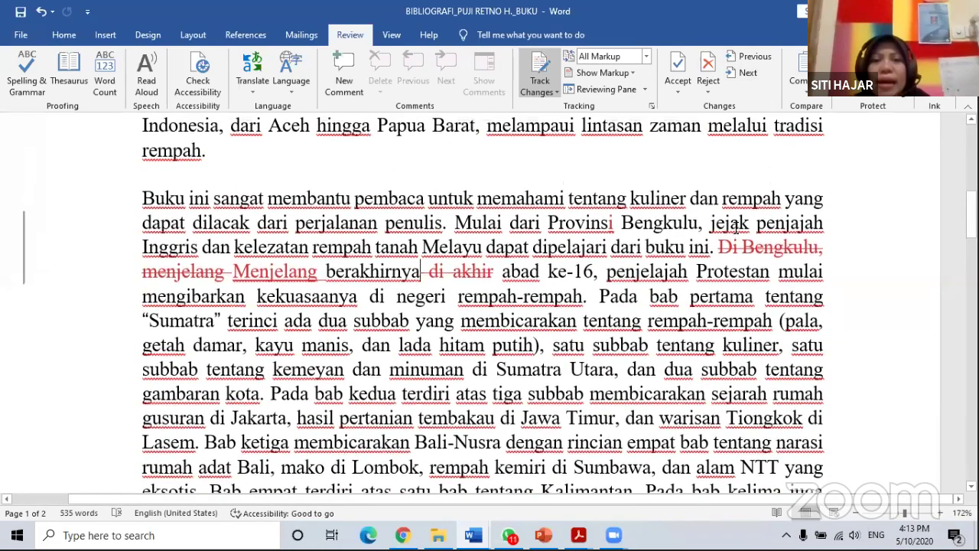
pyautogui.scroll(5, 735, 228)
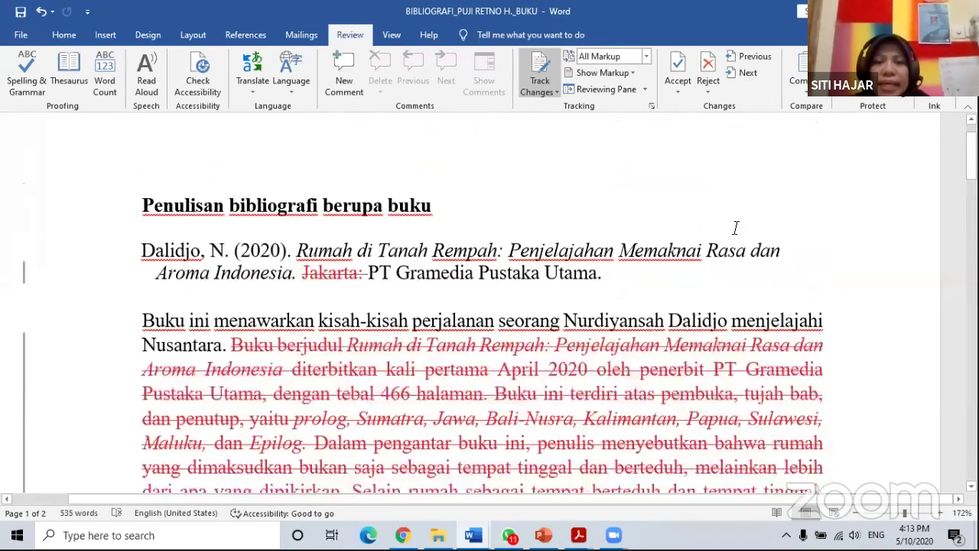
pyautogui.scroll(-1, 735, 227)
pyautogui.scroll(1, 735, 227)
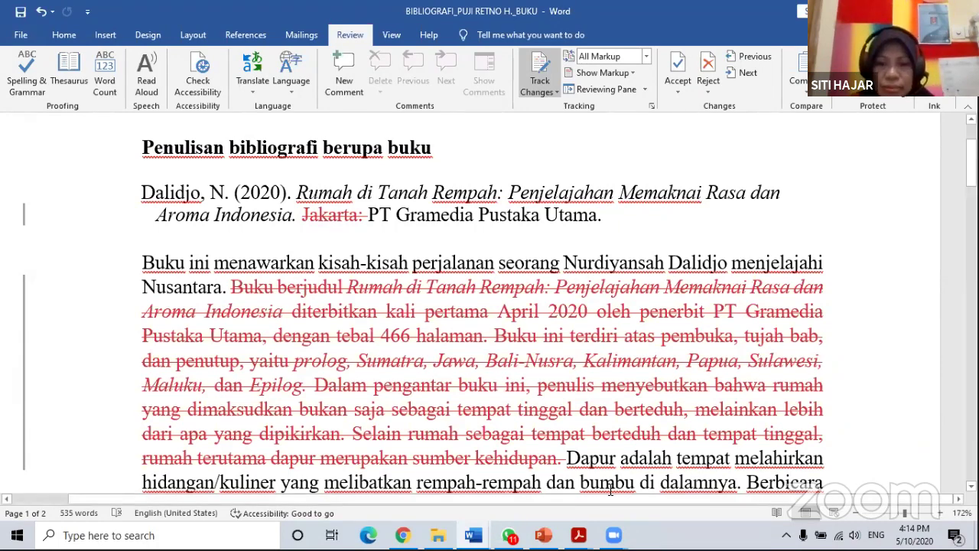
# Step: Switch to the document Annotated Bibliography-Sample Entries-Unit 3.10-AE6A
pyautogui.moveTo(473, 535)
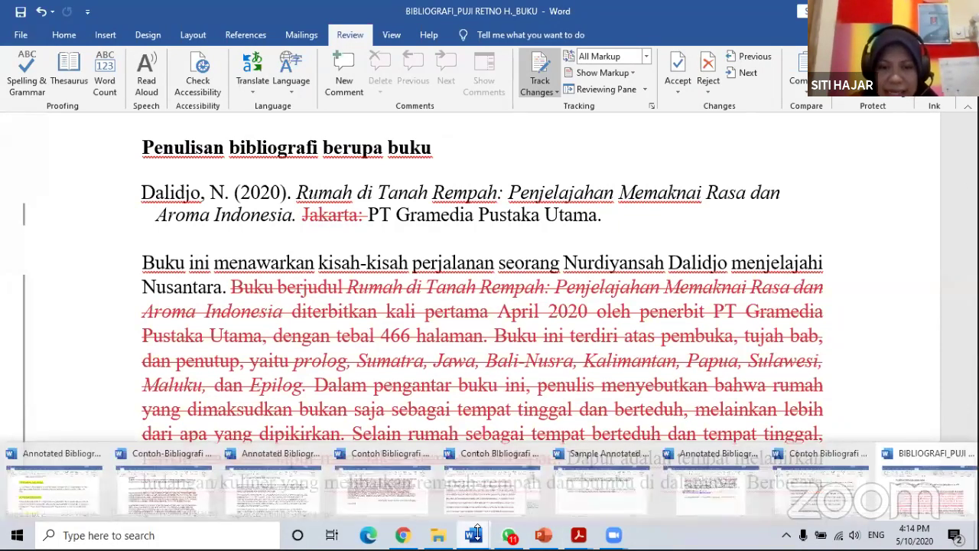
pyautogui.moveTo(252, 493)
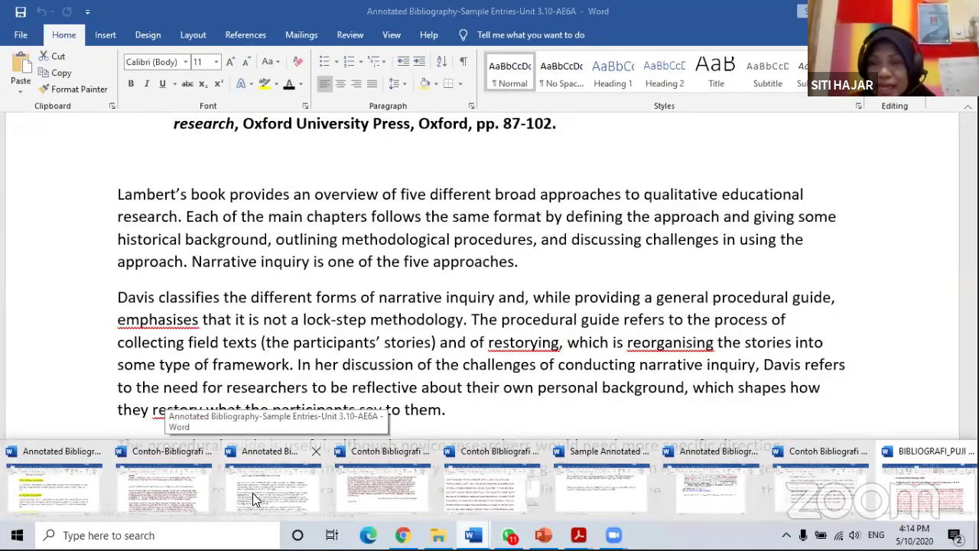
pyautogui.click(252, 492)
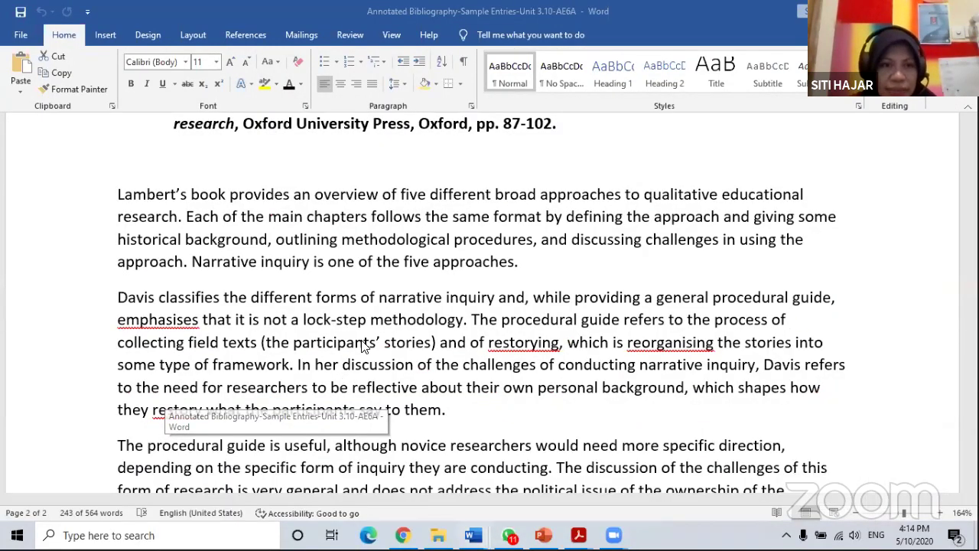
pyautogui.click(523, 411)
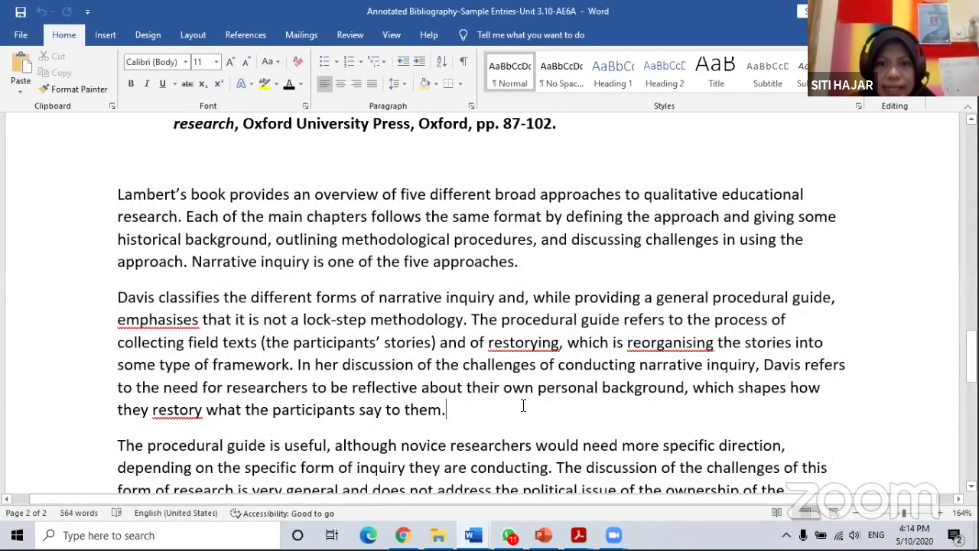
# Step: Examine the 'Narrative inquiry' sample entry's citation format and its paragraphs summarising the book and the chapter
pyautogui.scroll(-1, 522, 408)
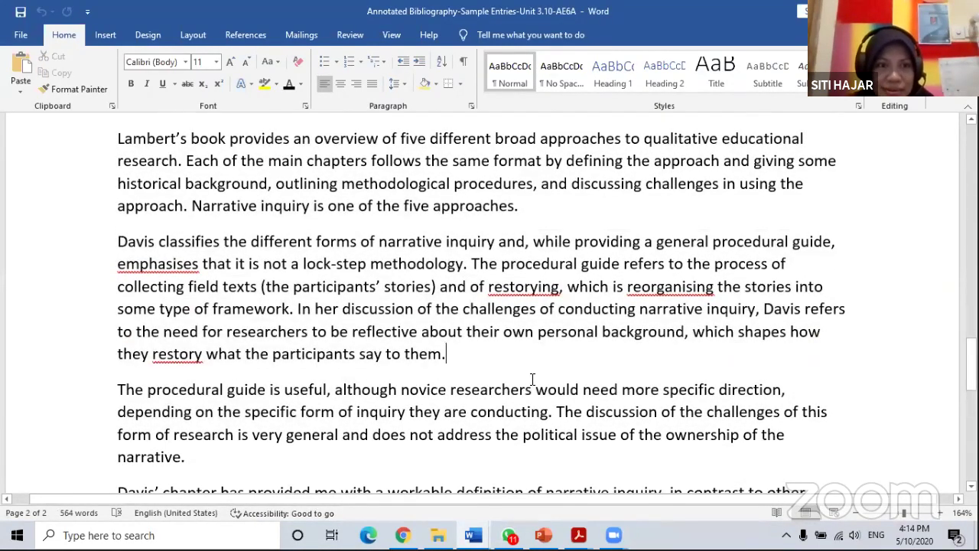
pyautogui.scroll(2, 530, 389)
pyautogui.scroll(-5, 532, 380)
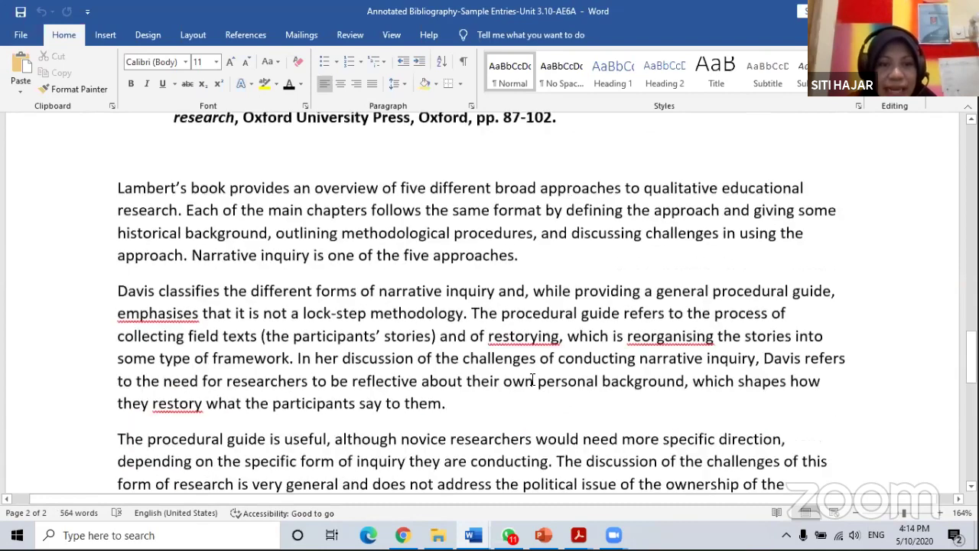
pyautogui.scroll(4, 536, 377)
pyautogui.scroll(2, 536, 377)
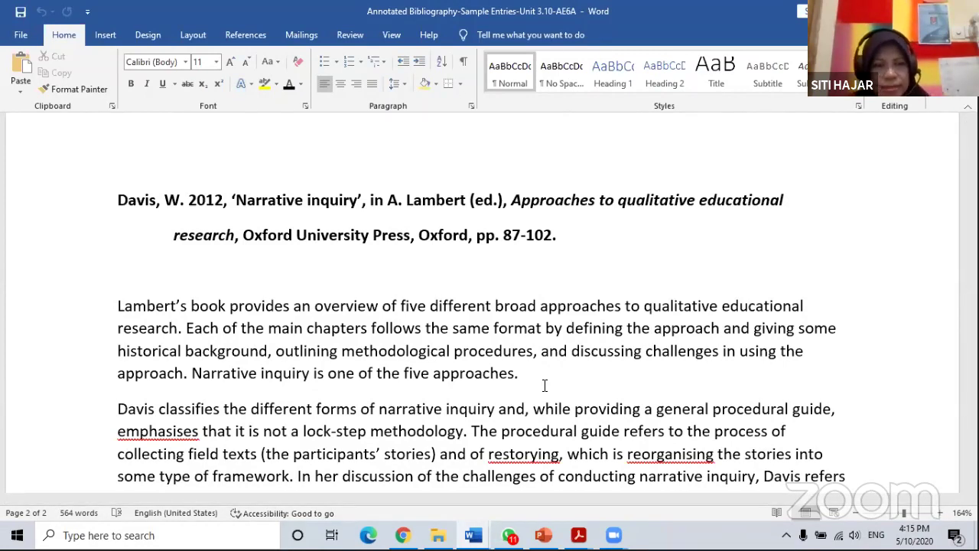
pyautogui.scroll(-2, 545, 384)
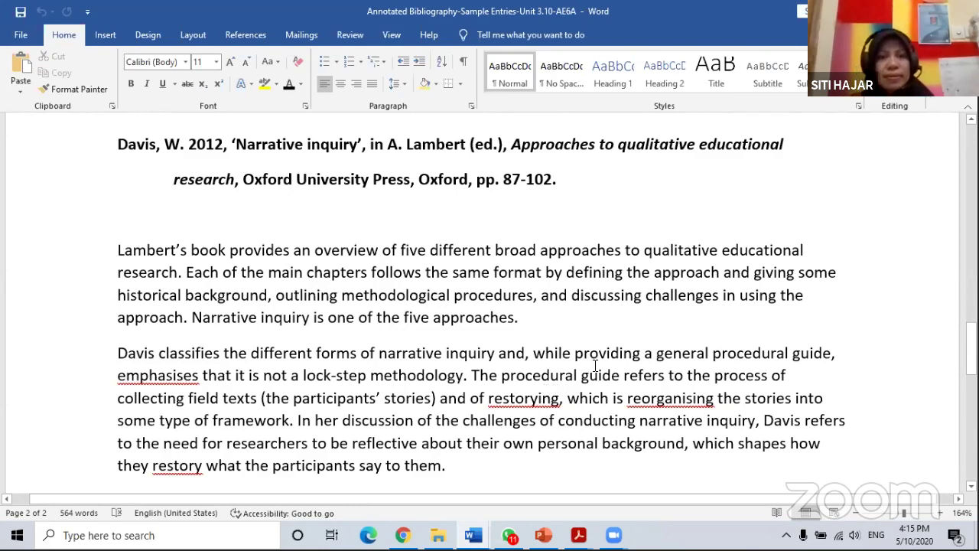
pyautogui.scroll(1, 613, 354)
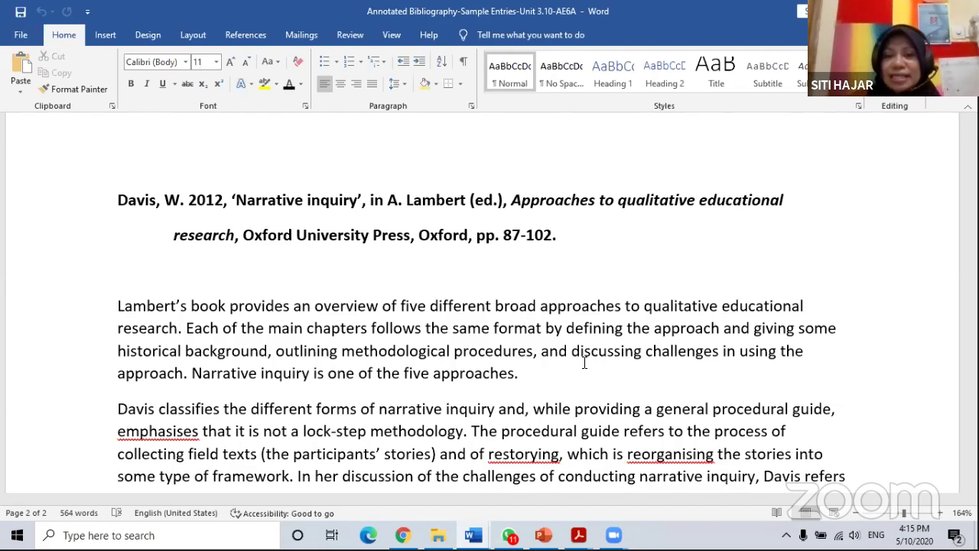
pyautogui.scroll(-1, 552, 367)
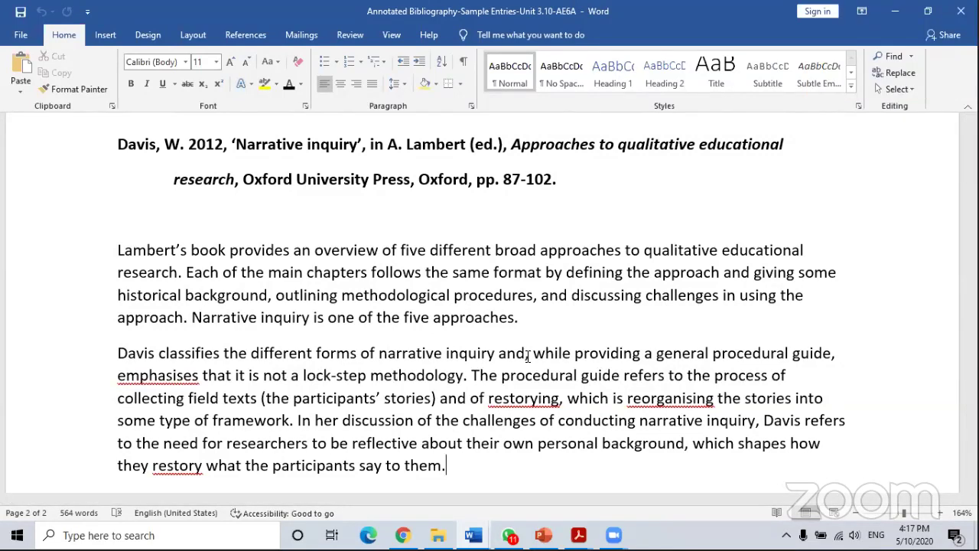
pyautogui.scroll(-3, 528, 355)
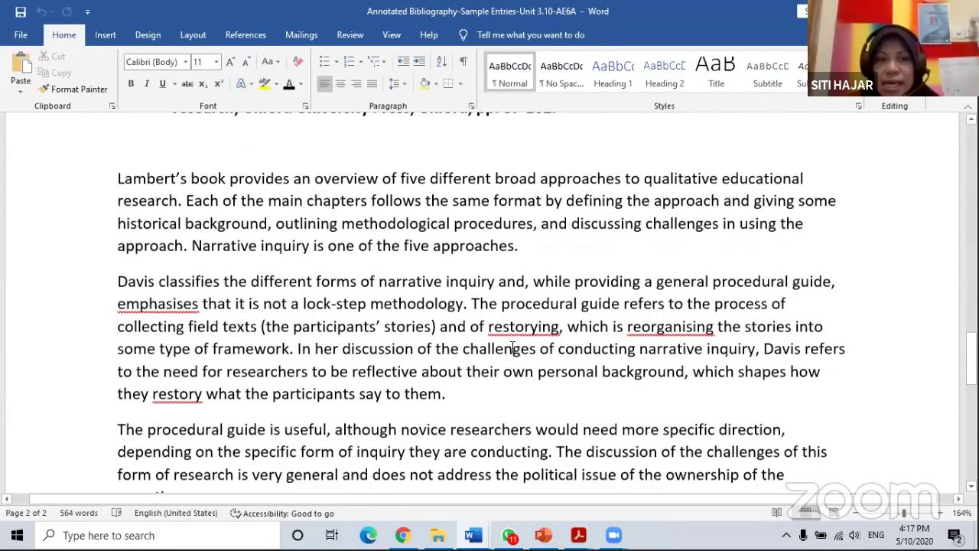
pyautogui.scroll(2, 513, 348)
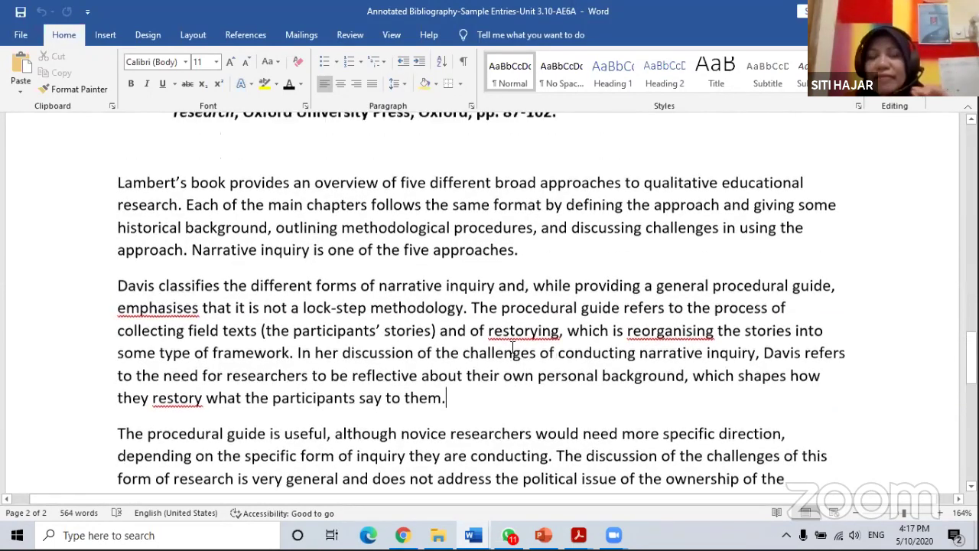
pyautogui.scroll(2, 512, 347)
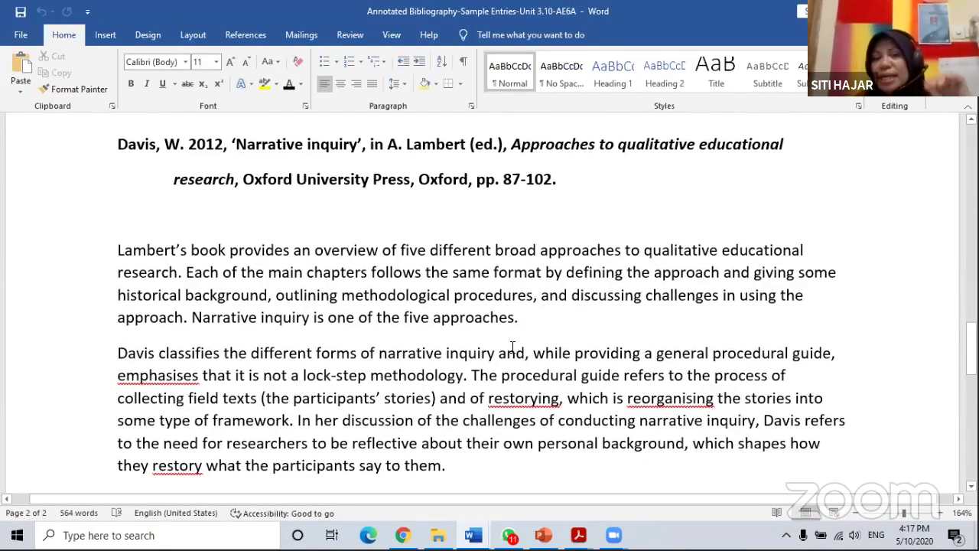
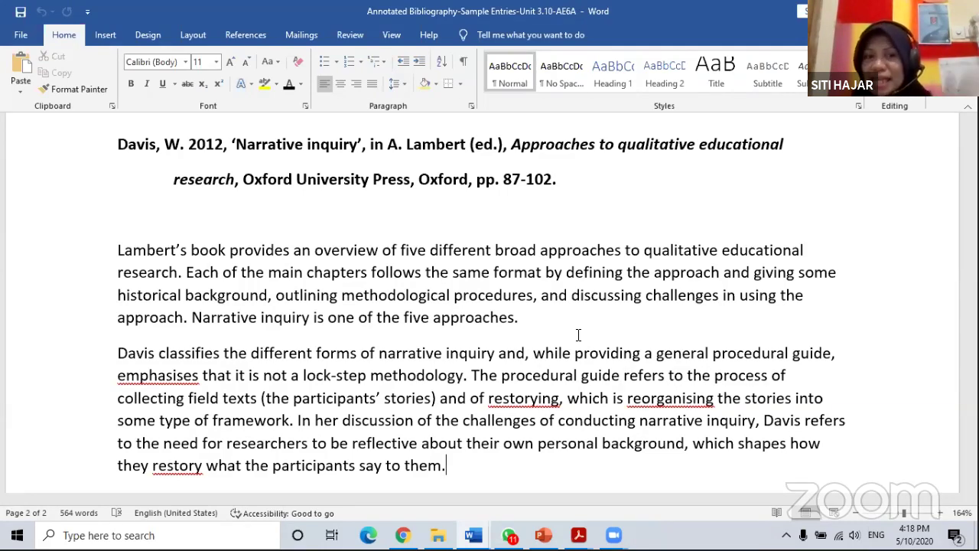
# Step: Examine the sample entry's evaluation and reflection paragraphs, including the word count section beneath them
pyautogui.scroll(-1, 578, 335)
pyautogui.scroll(-2, 563, 341)
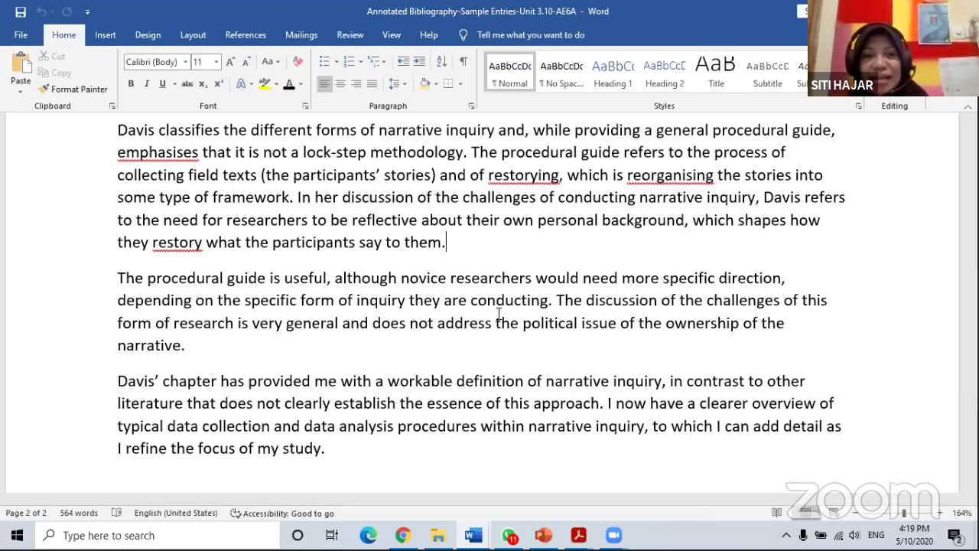
pyautogui.scroll(-3, 498, 314)
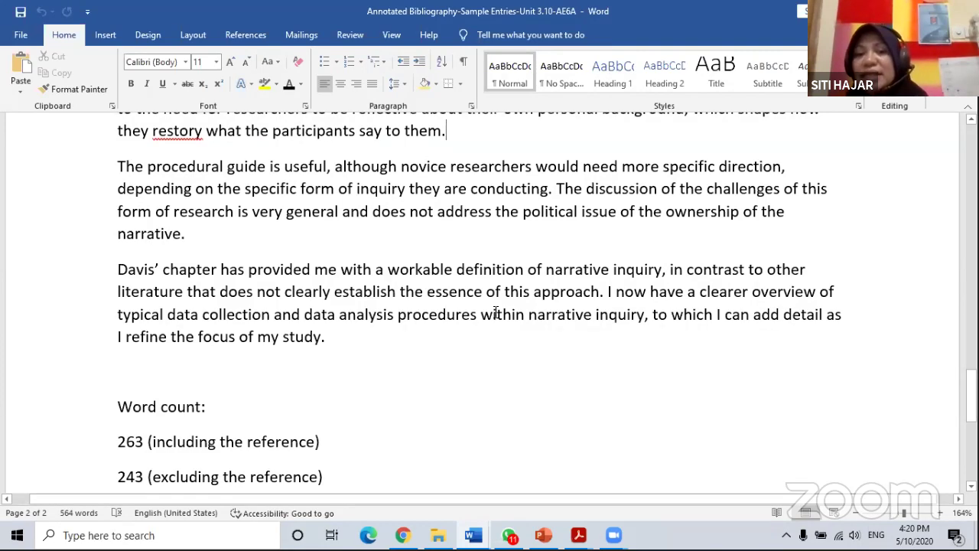
pyautogui.scroll(2, 514, 307)
pyautogui.scroll(2, 535, 329)
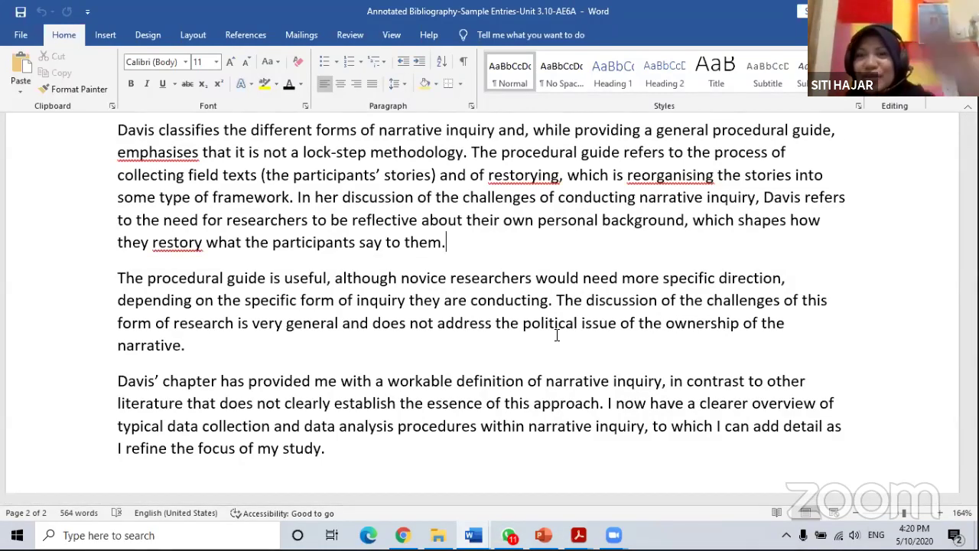
pyautogui.scroll(-1, 557, 333)
pyautogui.scroll(2, 556, 334)
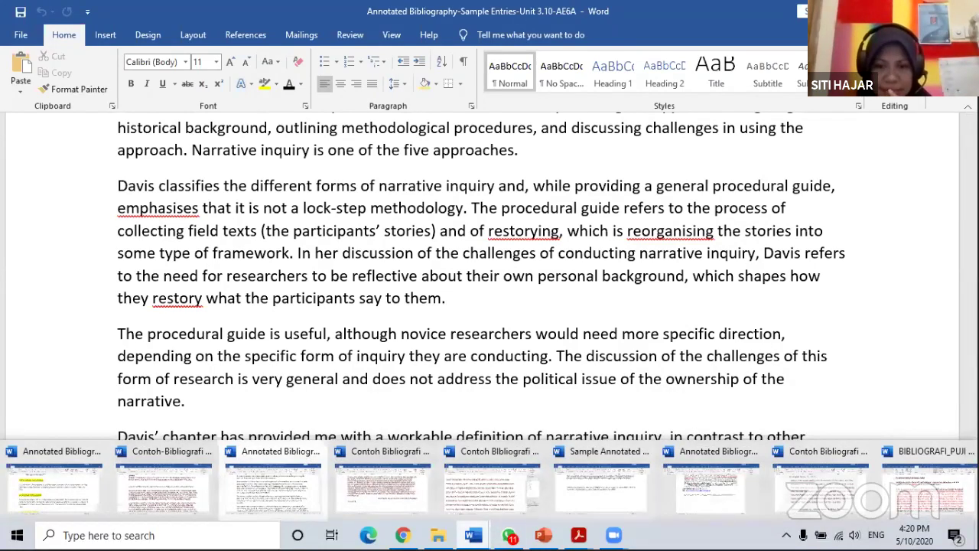
pyautogui.moveTo(544, 536)
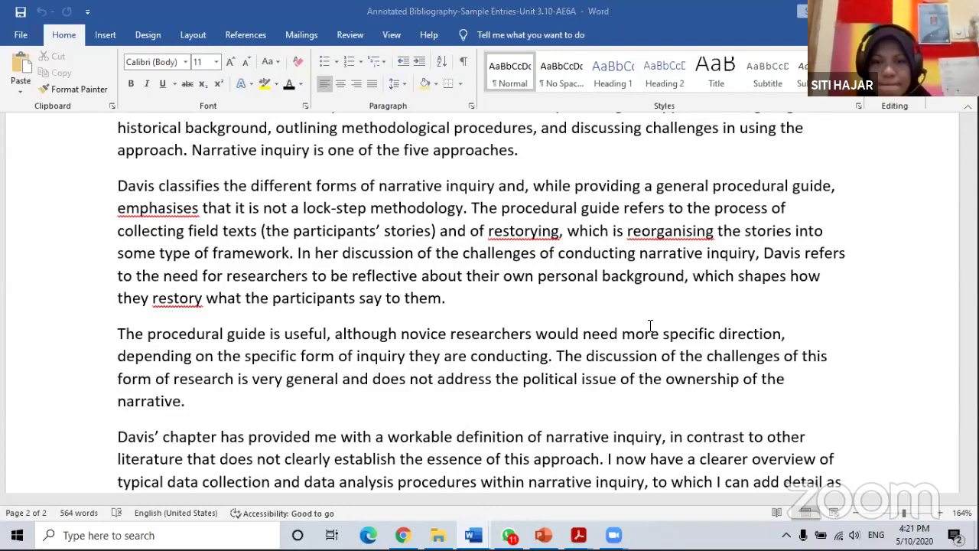
# Step: Switch back to the tracked-changes book bibliography and examine its citation, struck-through opening summary and the start of the second paragraph
pyautogui.hotkey('alt', 'Tab')
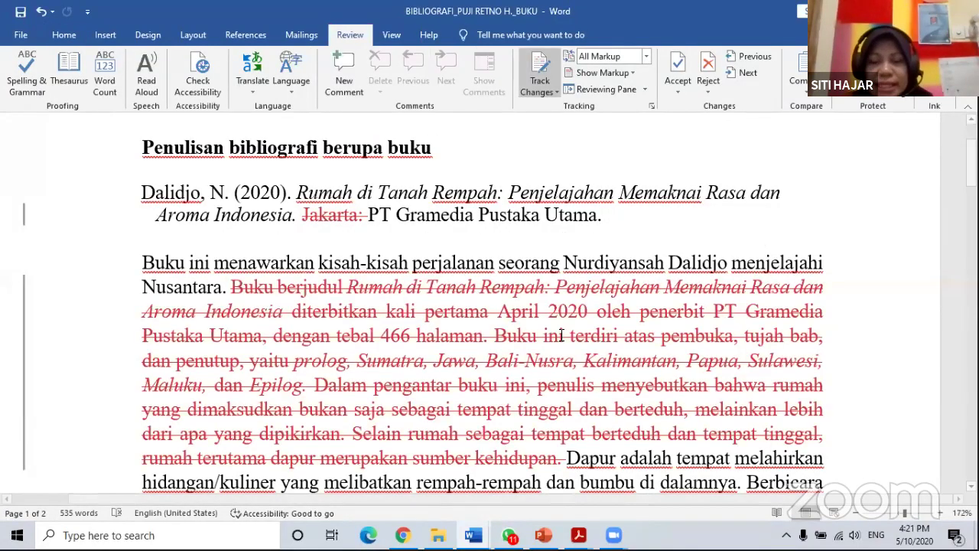
pyautogui.scroll(-3, 561, 335)
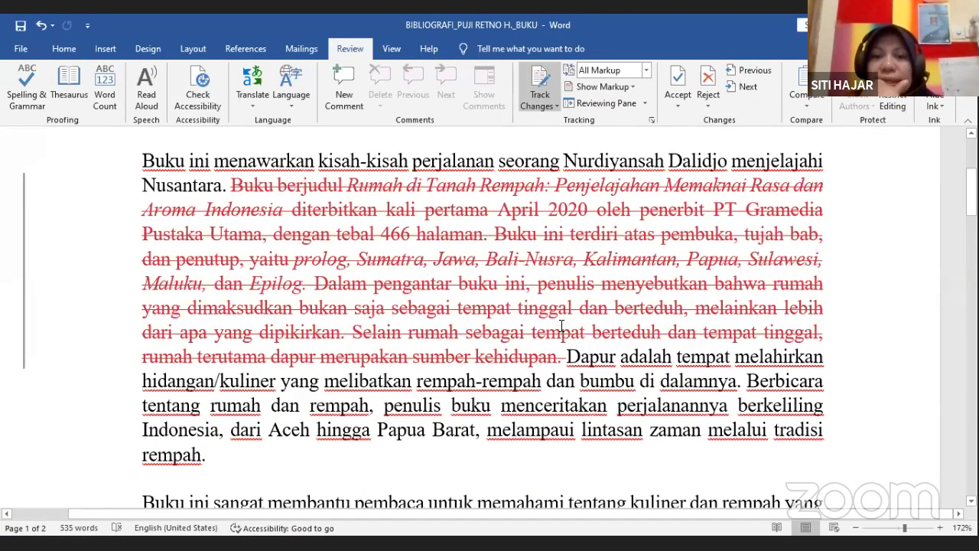
pyautogui.scroll(3, 543, 336)
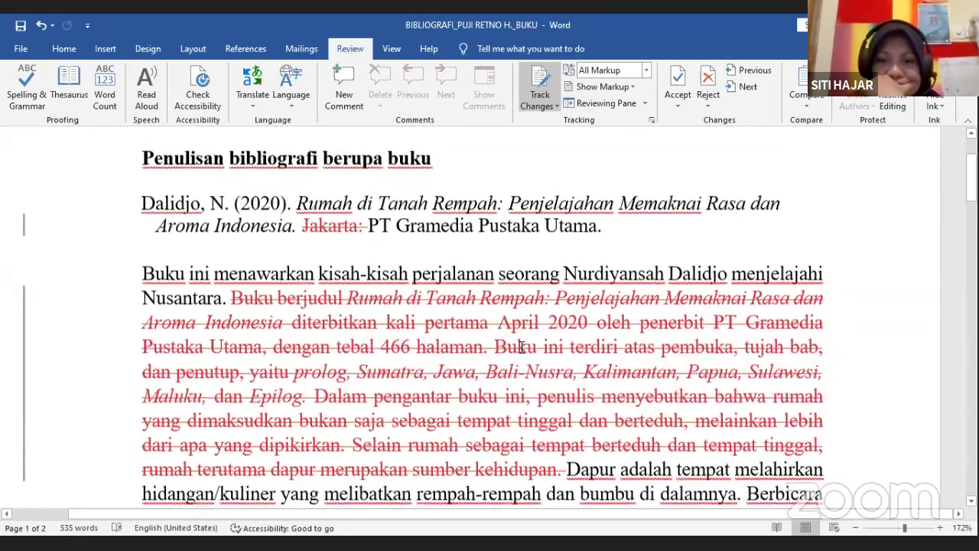
pyautogui.scroll(-1, 521, 347)
pyautogui.scroll(1, 523, 347)
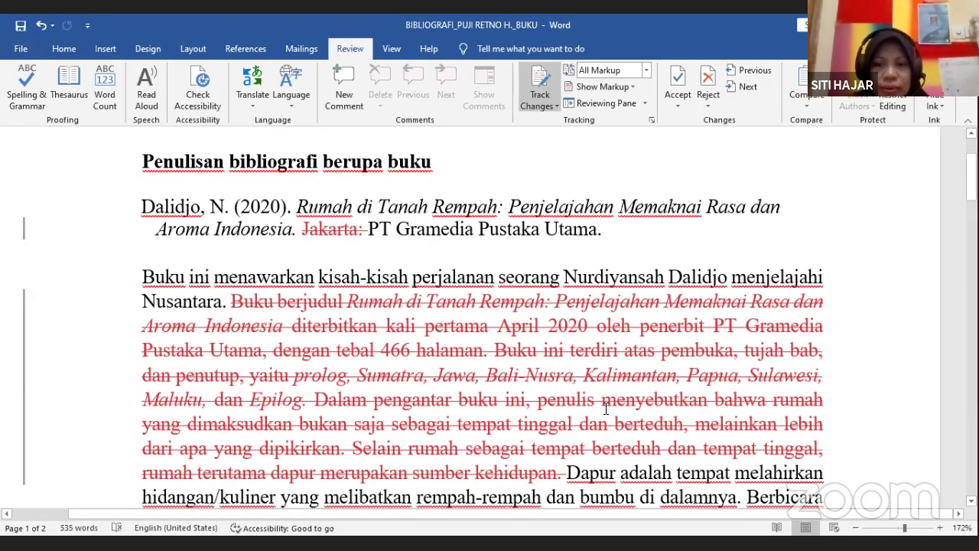
pyautogui.scroll(-1, 605, 409)
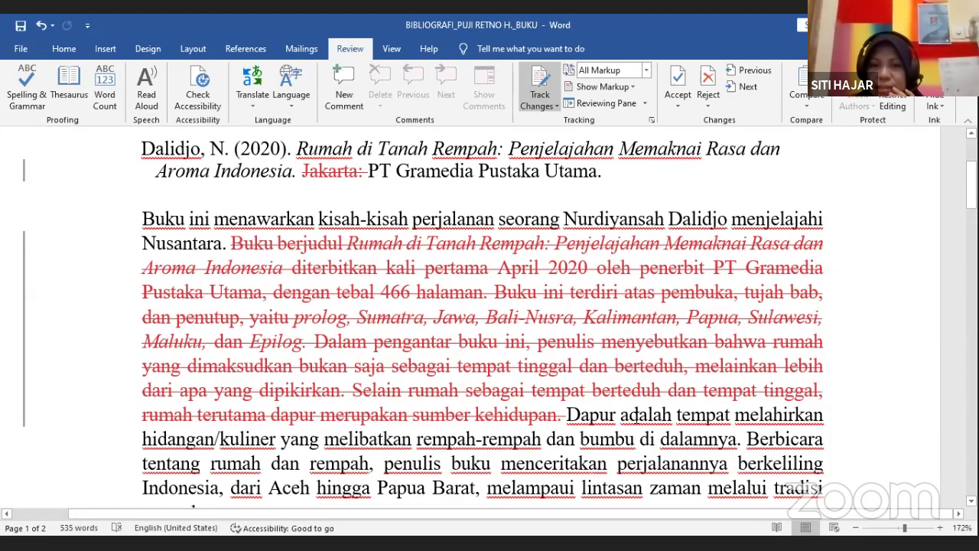
pyautogui.scroll(-3, 637, 415)
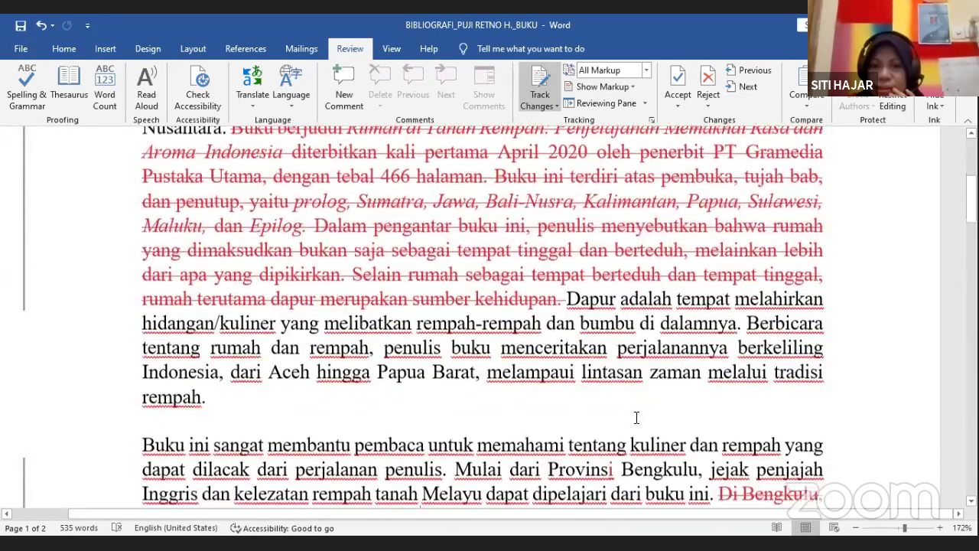
pyautogui.scroll(-1, 637, 417)
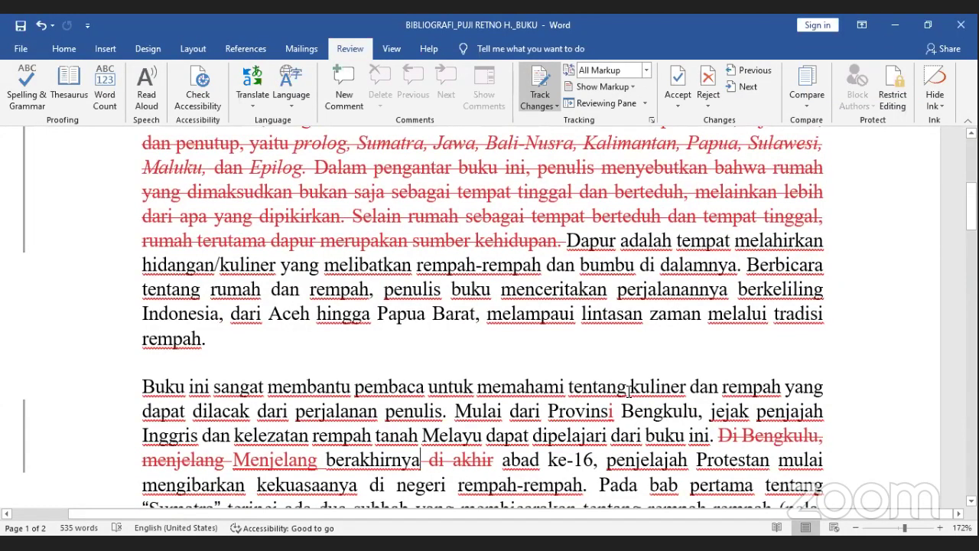
pyautogui.scroll(-1, 629, 391)
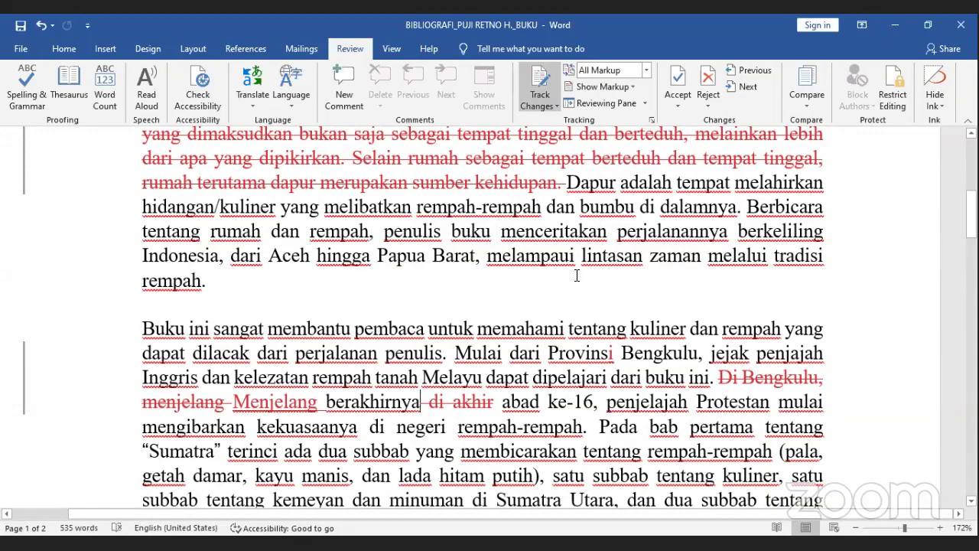
# Step: Examine the chapter descriptions, the research-usefulness paragraph and the start of the 'Catatan' section, then return to the citation
pyautogui.scroll(-3, 577, 275)
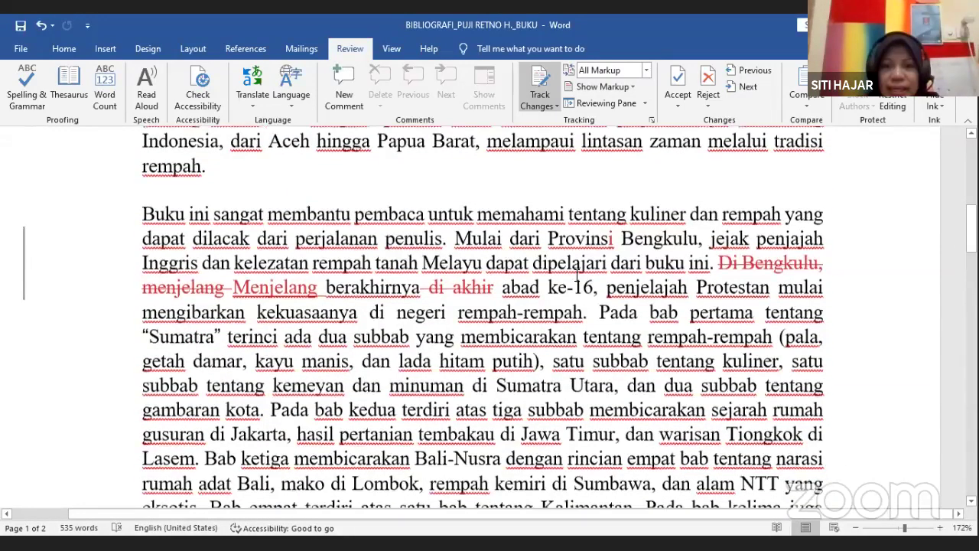
pyautogui.scroll(-2, 577, 275)
pyautogui.scroll(-2, 577, 275)
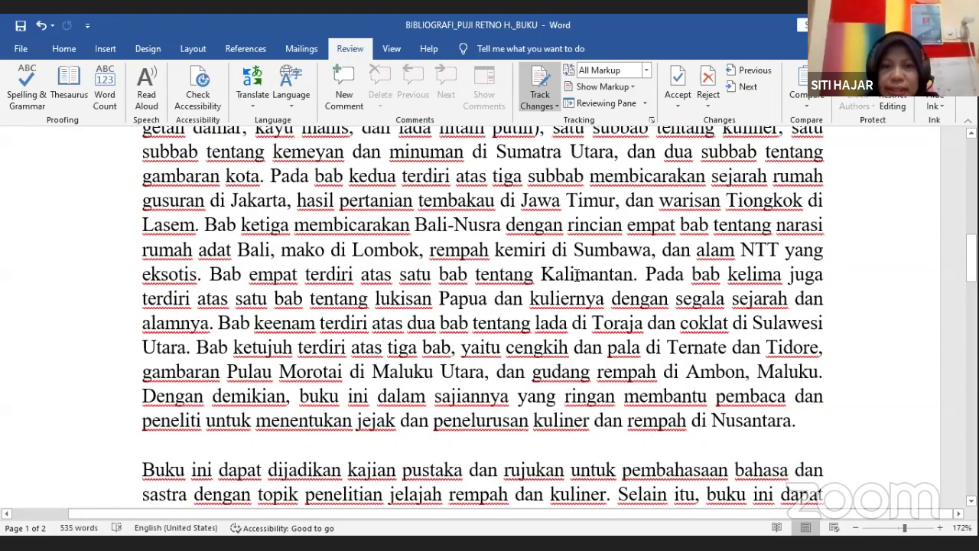
pyautogui.scroll(6, 578, 276)
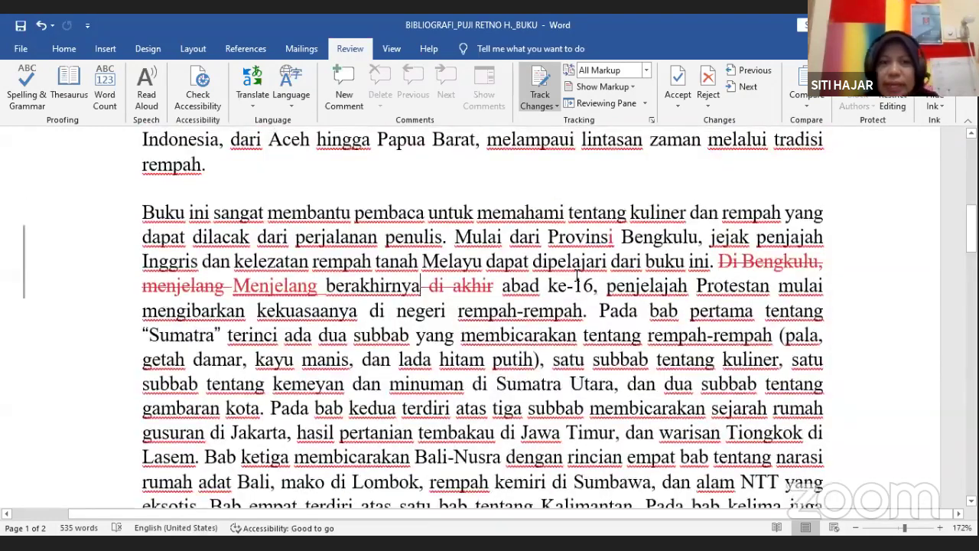
pyautogui.scroll(3, 577, 277)
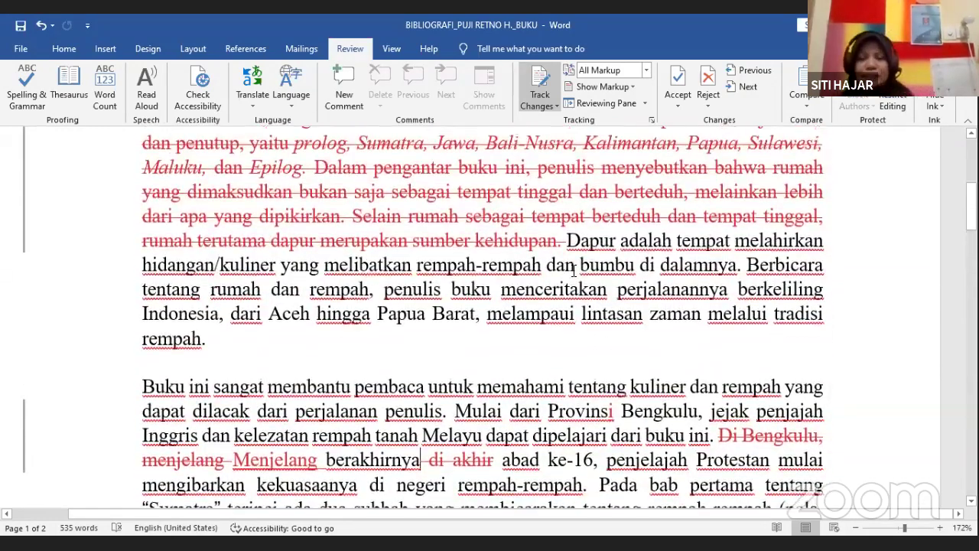
pyautogui.scroll(-3, 573, 269)
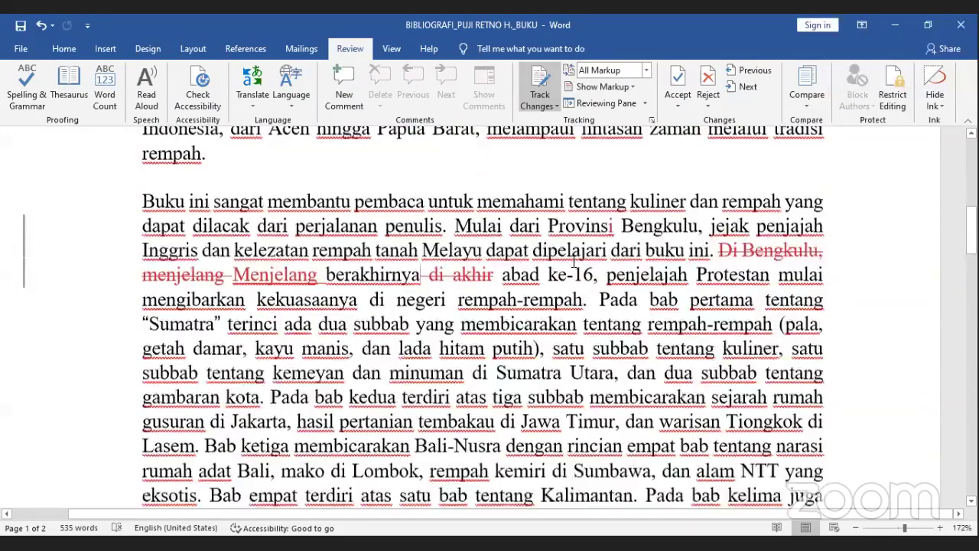
pyautogui.scroll(-15, 574, 261)
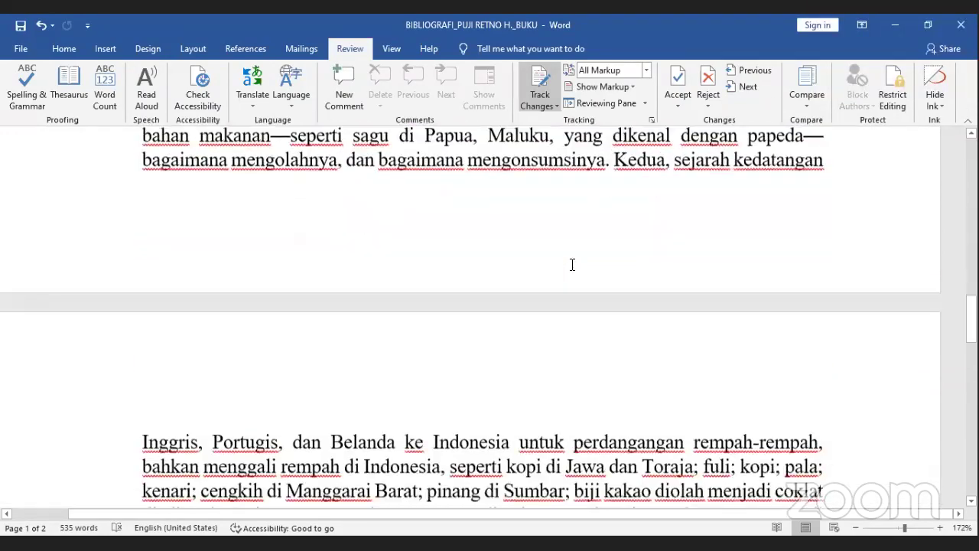
pyautogui.scroll(-5, 572, 265)
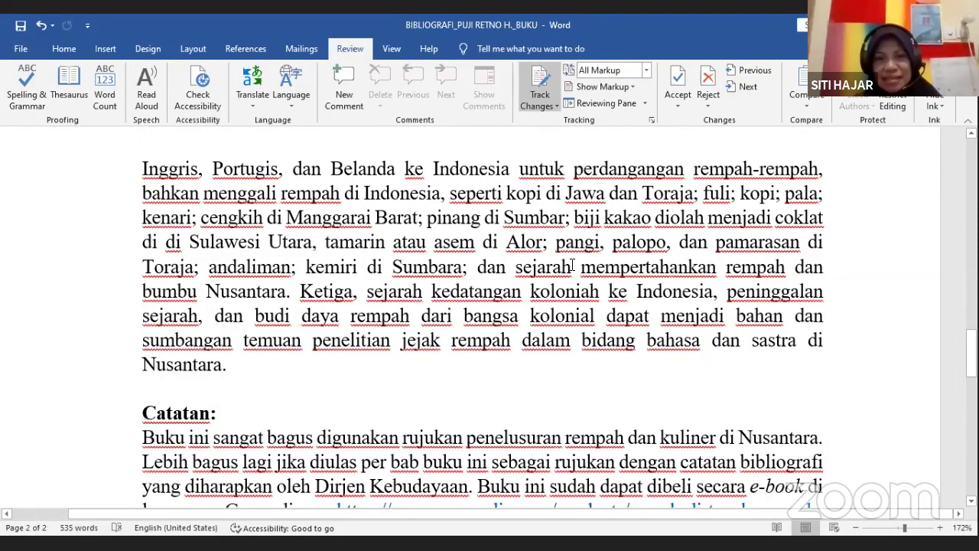
pyautogui.scroll(4, 572, 265)
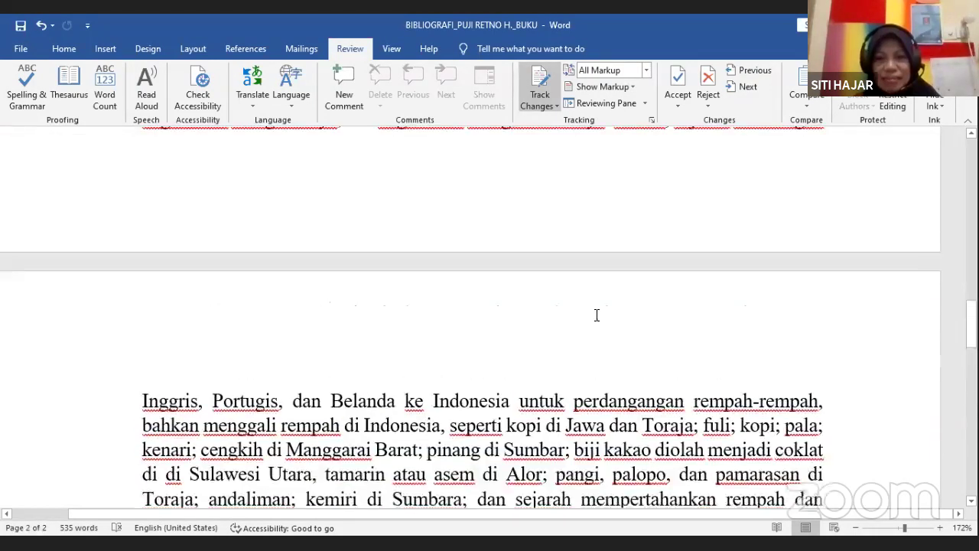
pyautogui.scroll(3, 597, 315)
pyautogui.scroll(10, 597, 316)
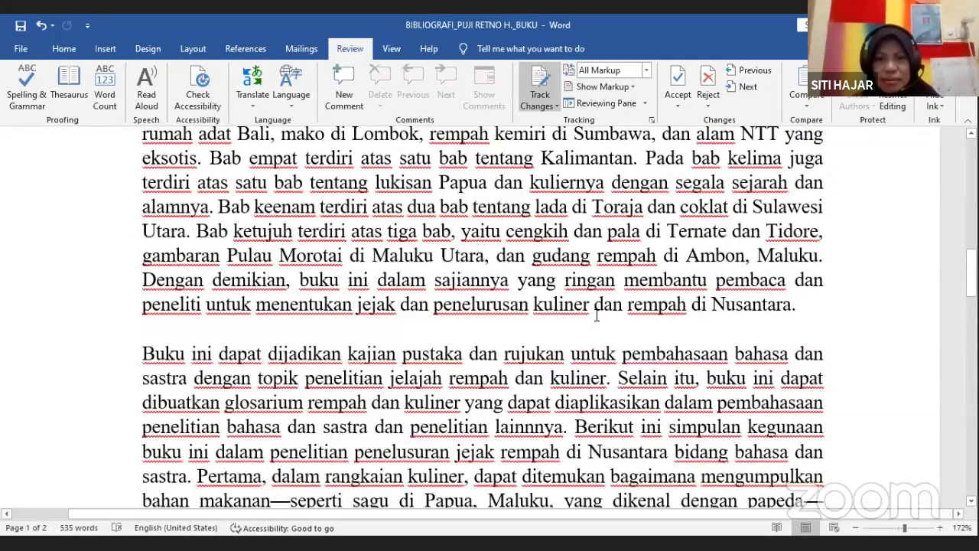
pyautogui.scroll(6, 427, 324)
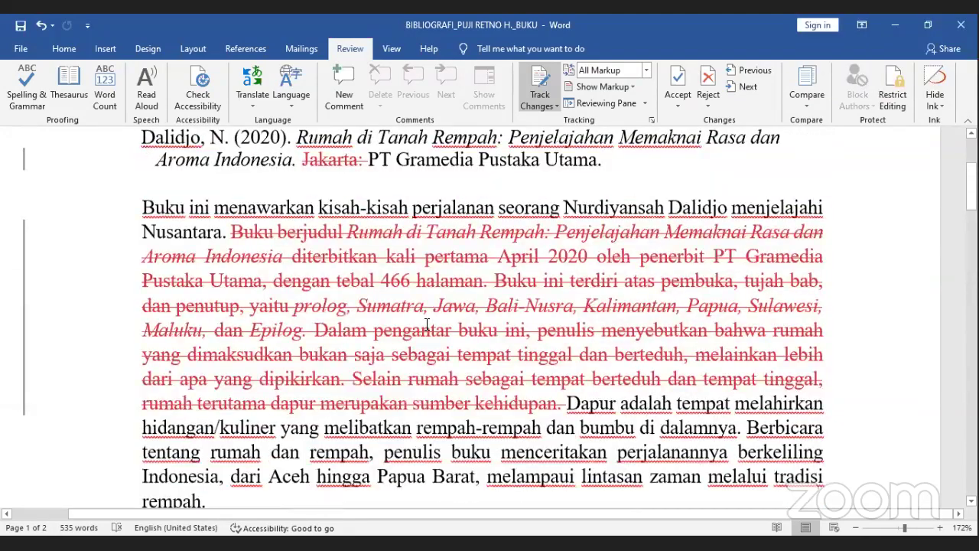
# Step: Highlight in yellow the second paragraph's opening sentence, from 'Buku ini sangat membantu' to 'perjalanan penulis.'
pyautogui.scroll(-3, 459, 325)
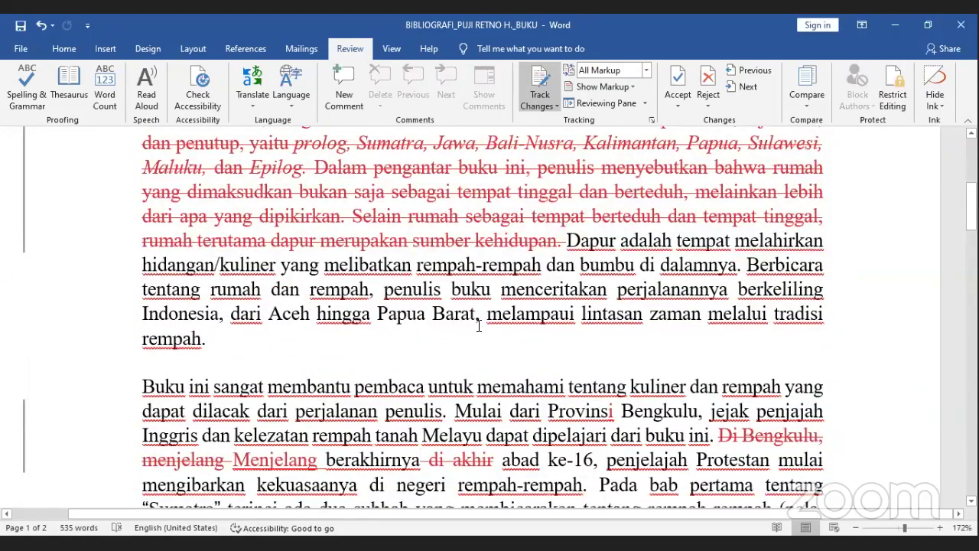
pyautogui.scroll(-1, 479, 325)
pyautogui.scroll(-1, 479, 325)
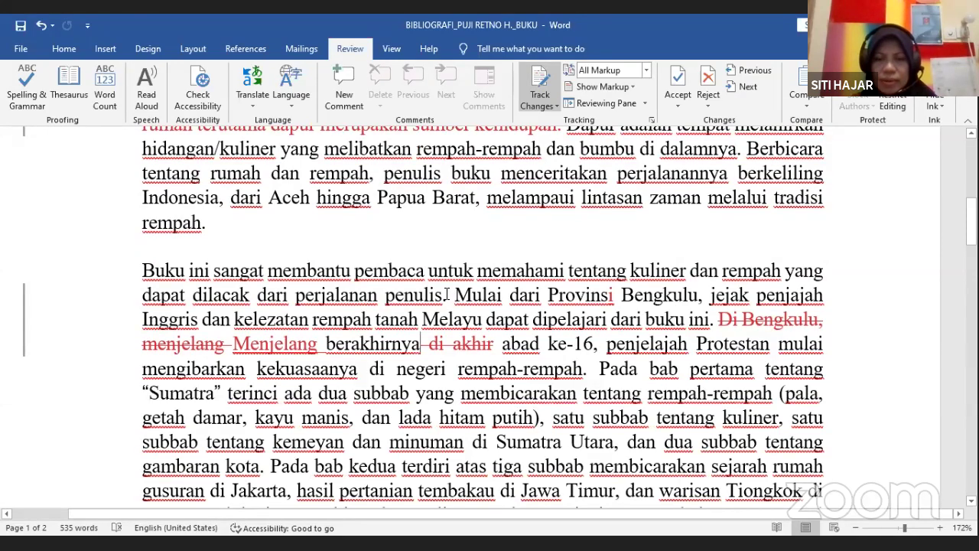
pyautogui.moveTo(450, 294); pyautogui.dragTo(146, 277)
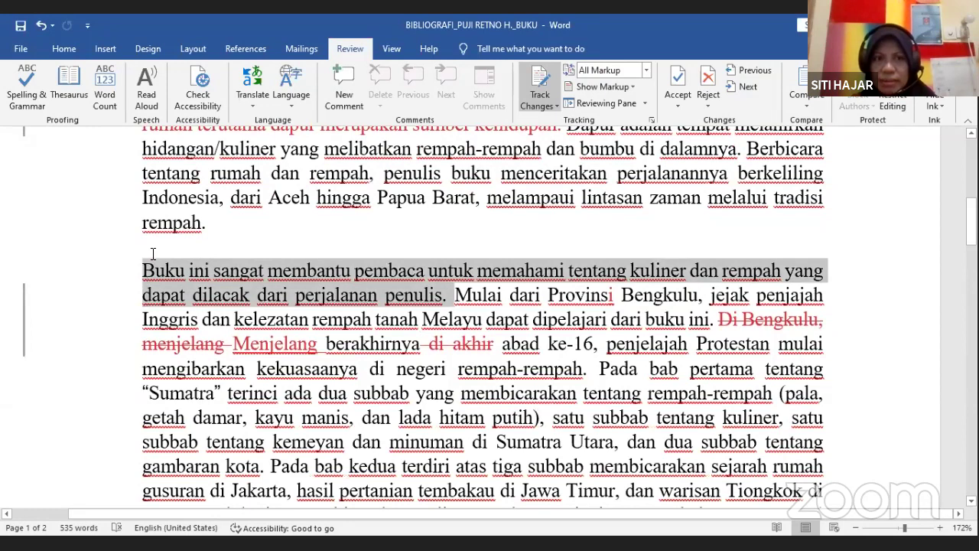
pyautogui.click(64, 49)
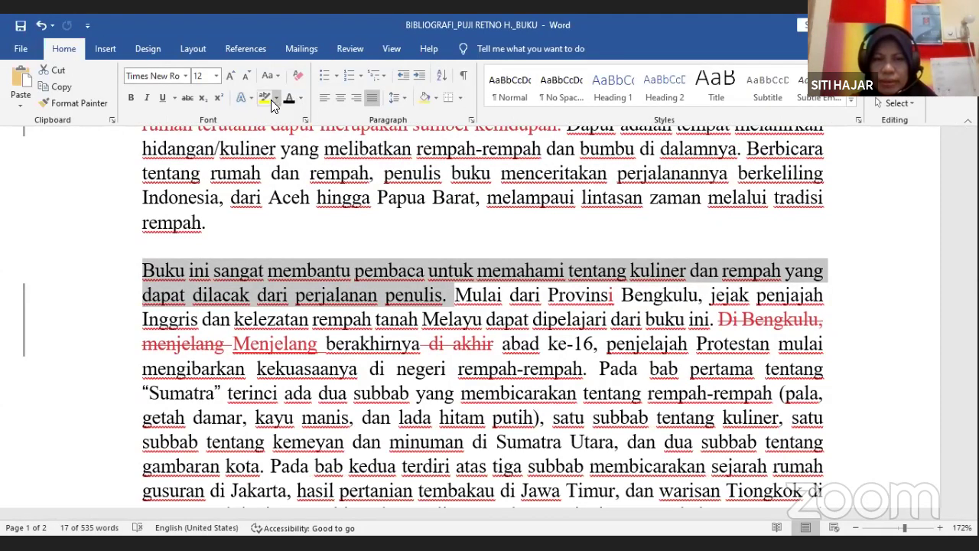
pyautogui.click(271, 99)
pyautogui.click(475, 317)
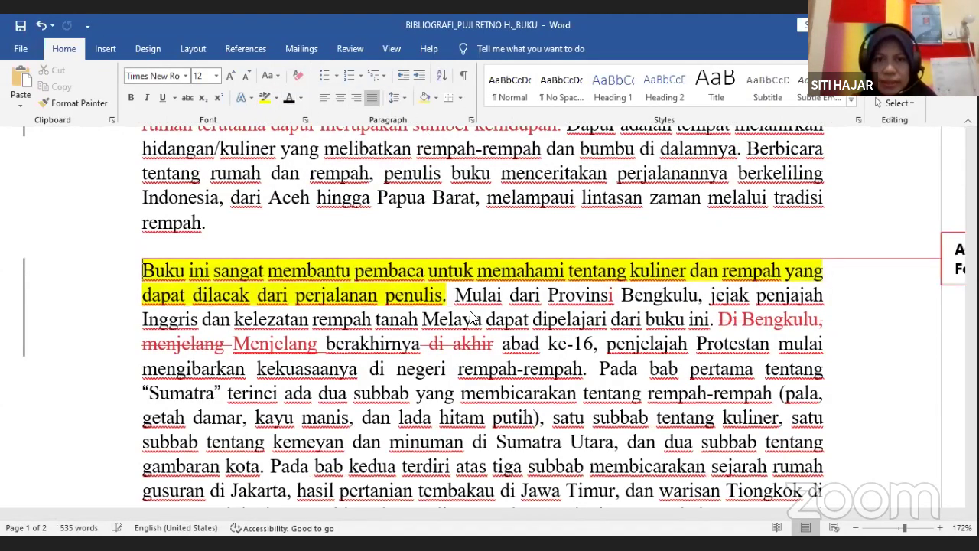
# Step: Highlight in yellow the first summary paragraph's opening sentence, from 'Buku ini menawarkan' to 'Nusantara.'
pyautogui.scroll(3, 519, 326)
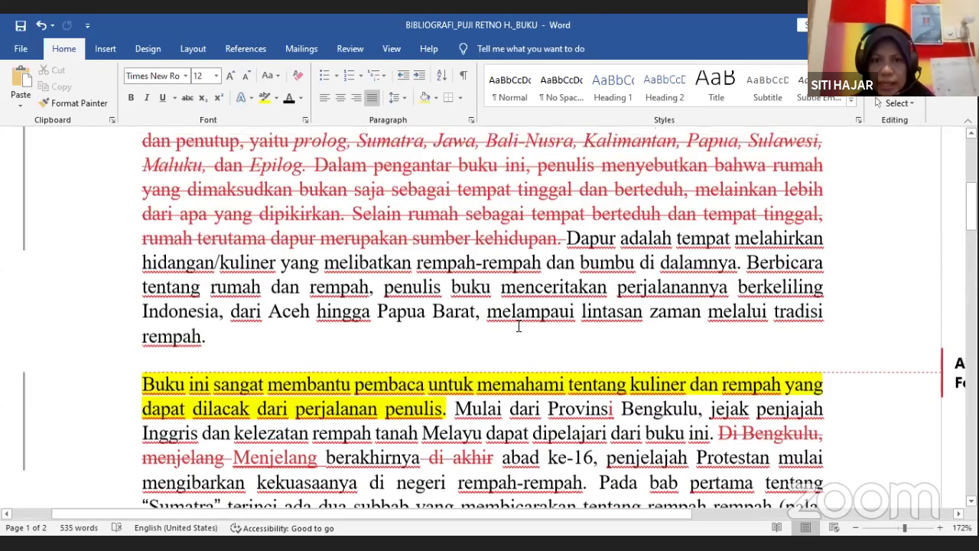
pyautogui.scroll(6, 230, 301)
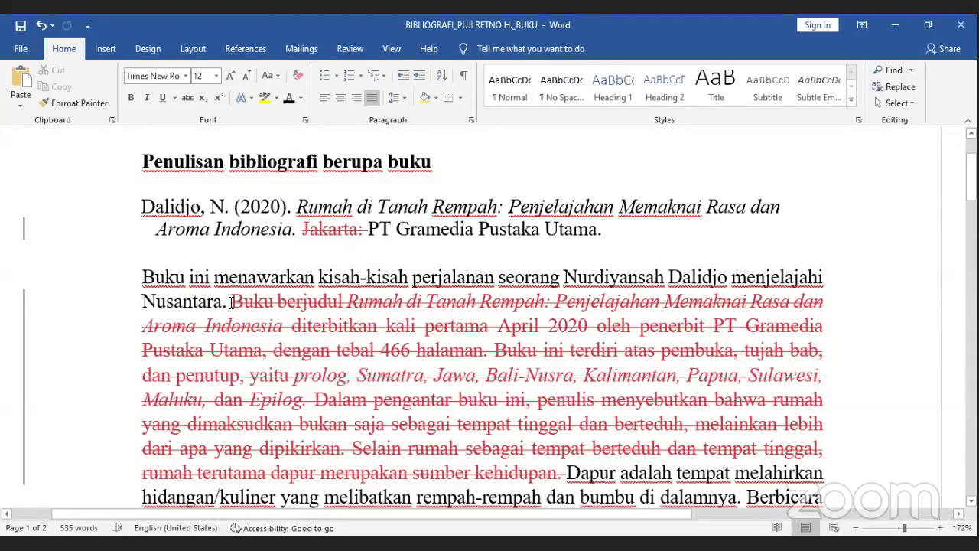
pyautogui.moveTo(231, 302); pyautogui.dragTo(148, 268)
pyautogui.click(81, 247)
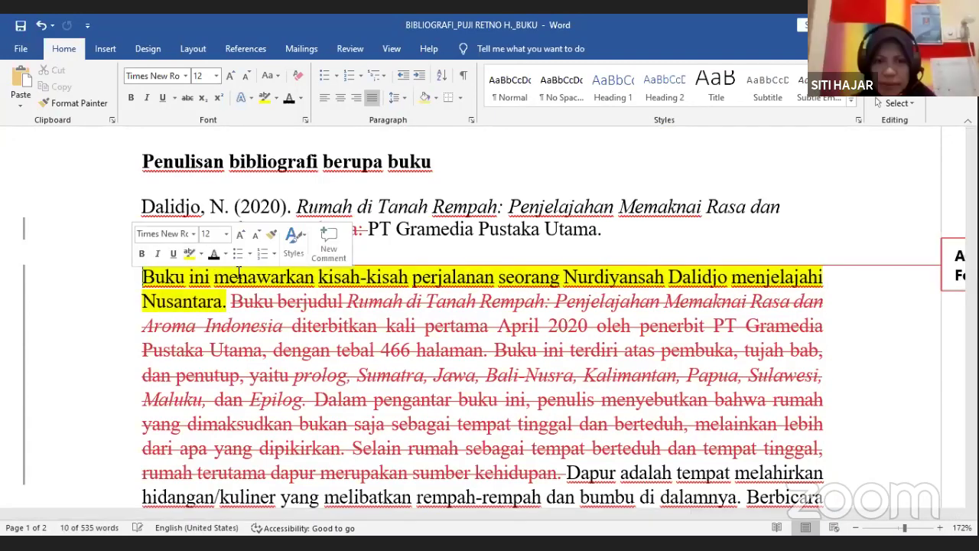
# Step: Highlight the phrase 'Pada bab pertama' in the second summary paragraph in turquoise
pyautogui.scroll(-4, 647, 329)
pyautogui.scroll(-3, 647, 329)
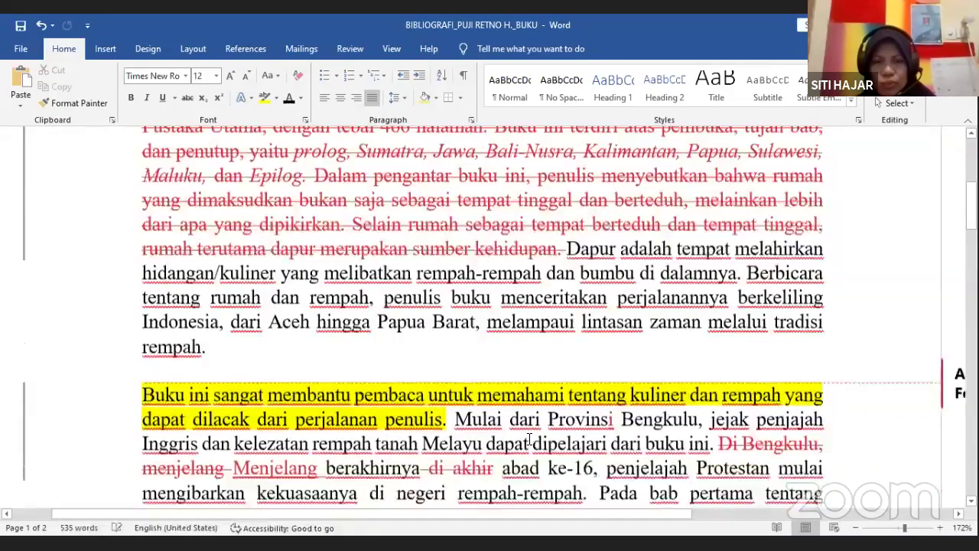
pyautogui.scroll(-2, 584, 392)
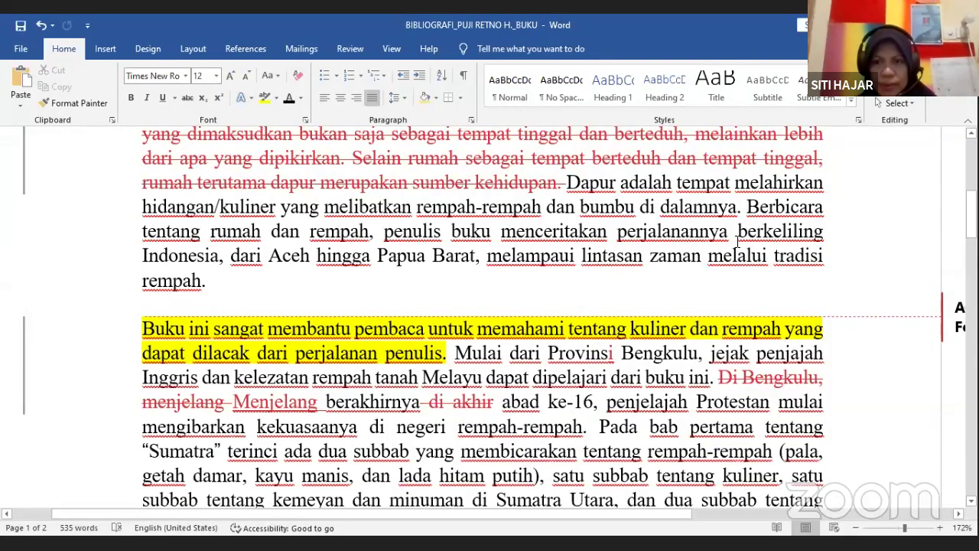
pyautogui.scroll(-4, 698, 305)
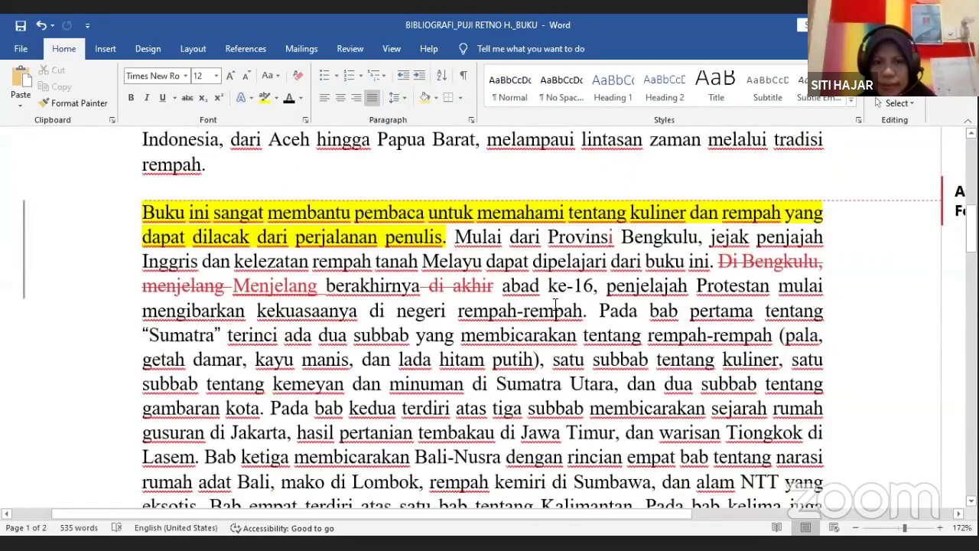
pyautogui.scroll(-4, 462, 351)
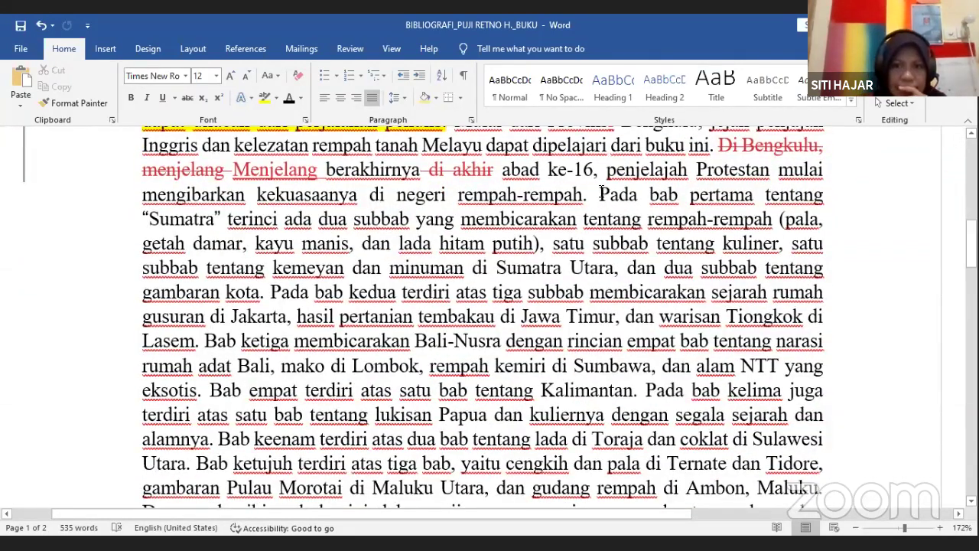
pyautogui.moveTo(599, 195); pyautogui.dragTo(749, 196)
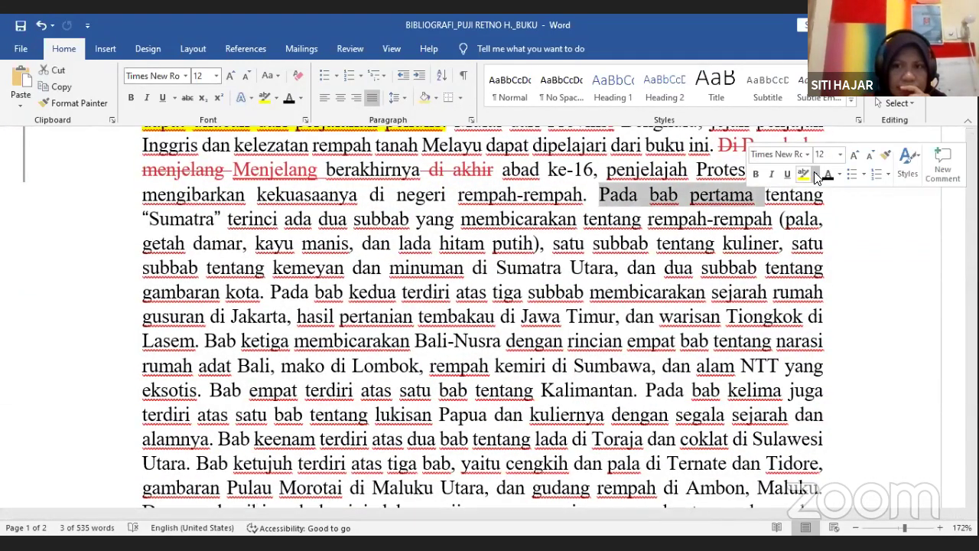
pyautogui.click(815, 174)
pyautogui.click(851, 196)
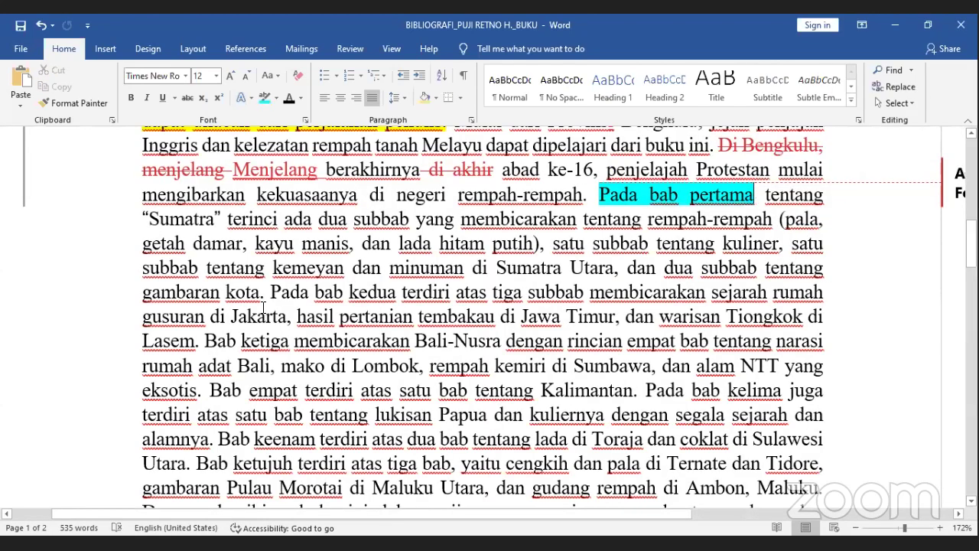
# Step: Highlight the phrase 'Pada bab kedua' in the chapter descriptions in the same turquoise
pyautogui.moveTo(273, 291); pyautogui.dragTo(381, 300)
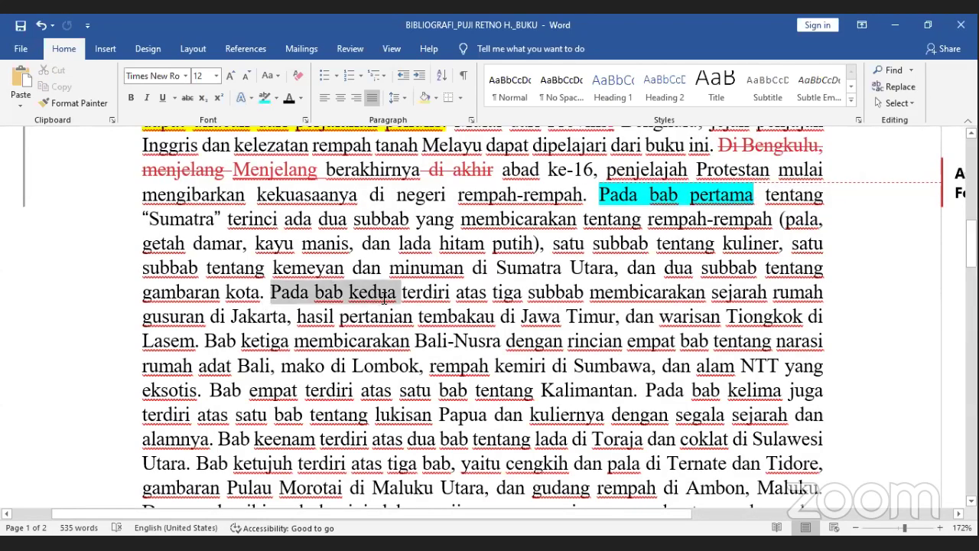
pyautogui.click(263, 97)
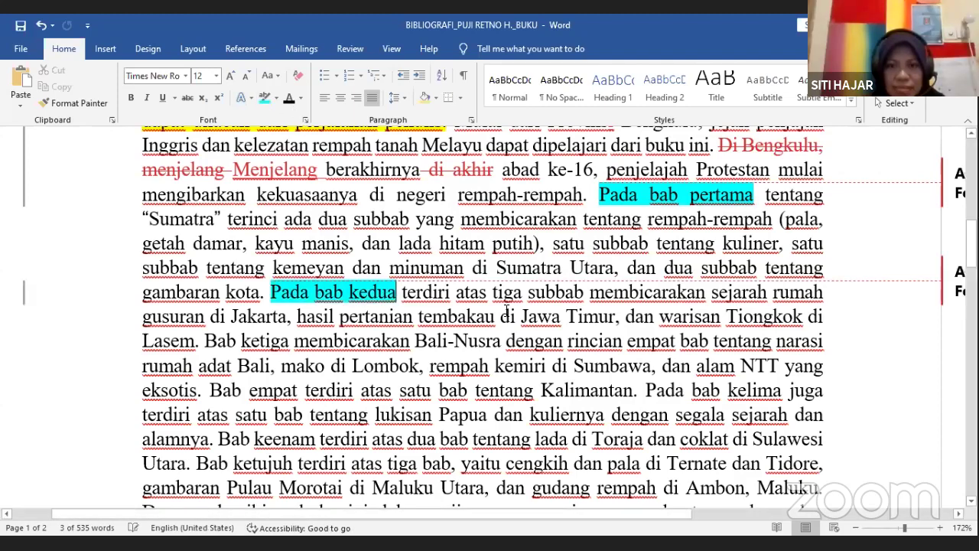
pyautogui.click(506, 309)
pyautogui.scroll(-1, 651, 338)
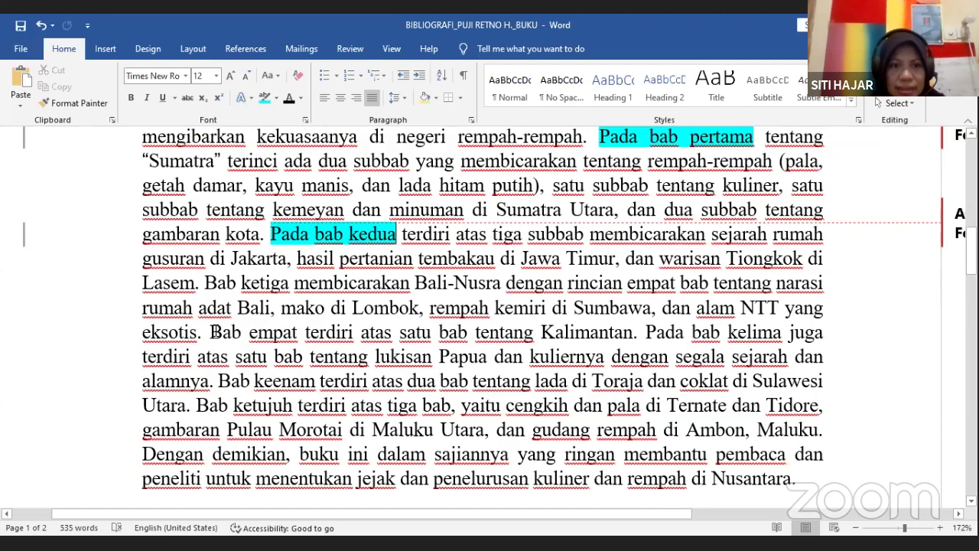
# Step: Highlight the chapter phrases 'Bab empat', 'Bab ketiga' and 'bab kelima' in turquoise
pyautogui.moveTo(215, 332); pyautogui.dragTo(296, 331)
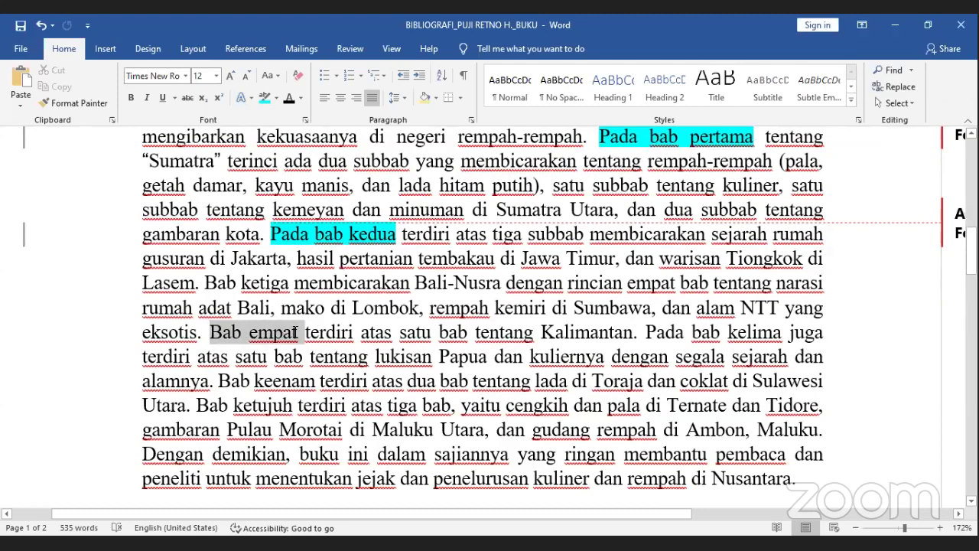
pyautogui.click(361, 311)
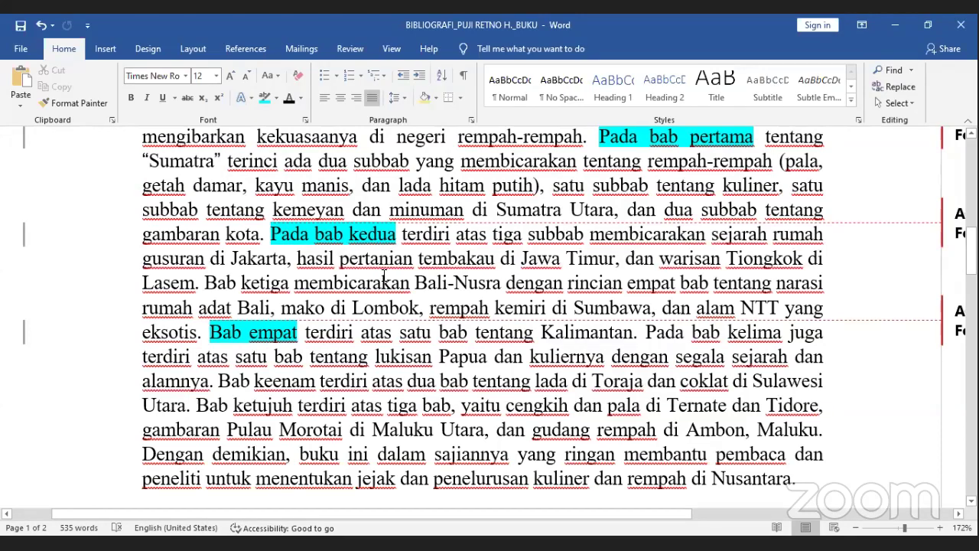
pyautogui.scroll(-2, 384, 277)
pyautogui.scroll(2, 398, 283)
pyautogui.moveTo(206, 283); pyautogui.dragTo(283, 280)
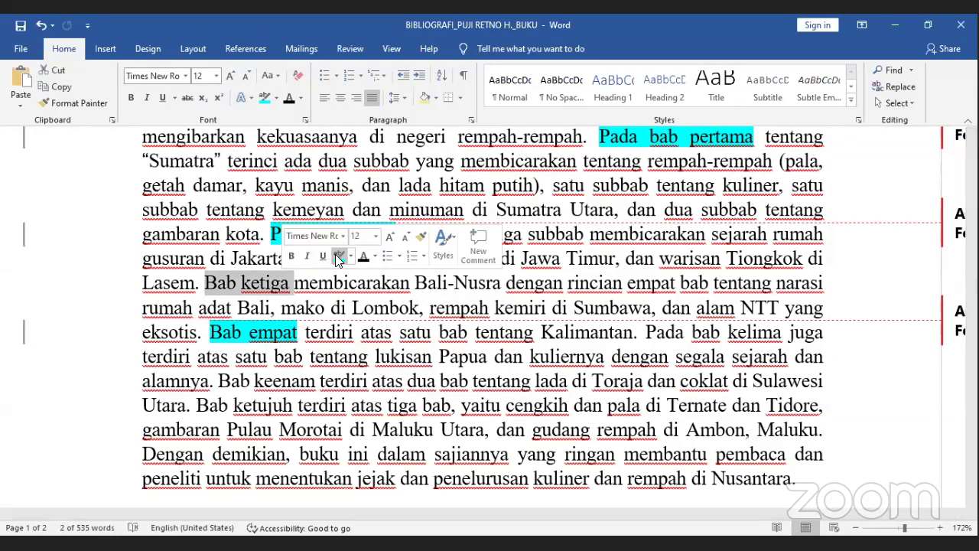
pyautogui.click(339, 259)
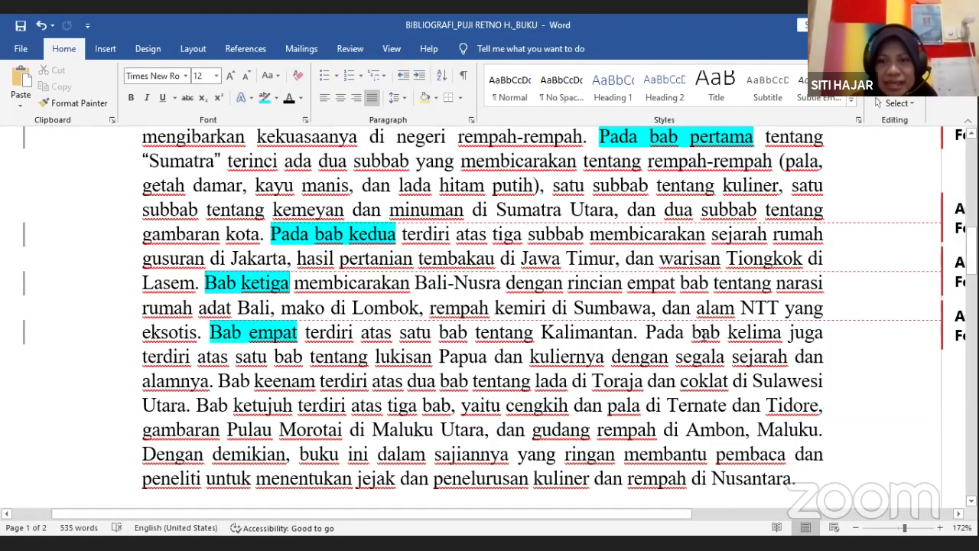
pyautogui.moveTo(692, 332); pyautogui.dragTo(782, 333)
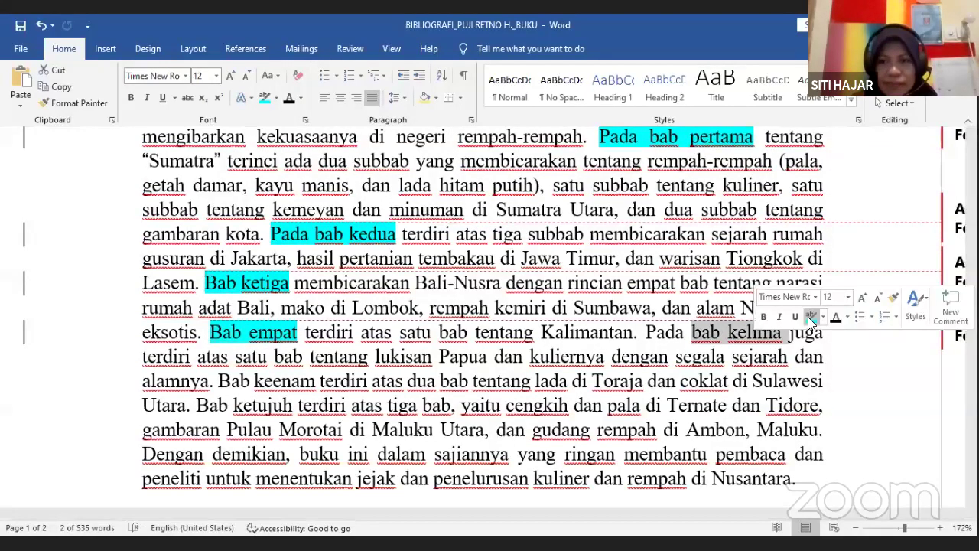
pyautogui.click(837, 309)
# Step: Highlight the chapter phrases 'Bab keenam' and 'Bab ketujuh' in the same turquoise
pyautogui.scroll(-1, 785, 348)
pyautogui.scroll(-2, 786, 348)
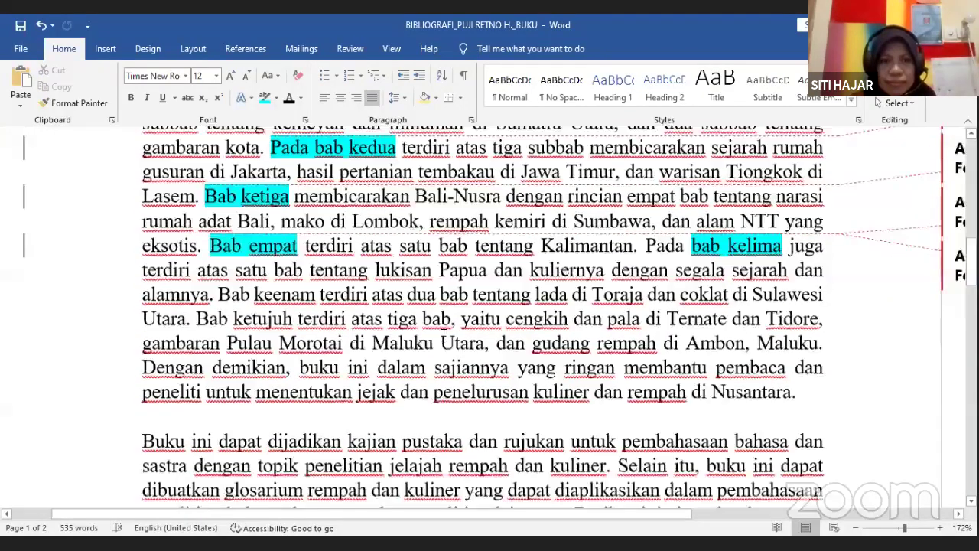
pyautogui.moveTo(220, 264); pyautogui.dragTo(304, 260)
pyautogui.click(358, 246)
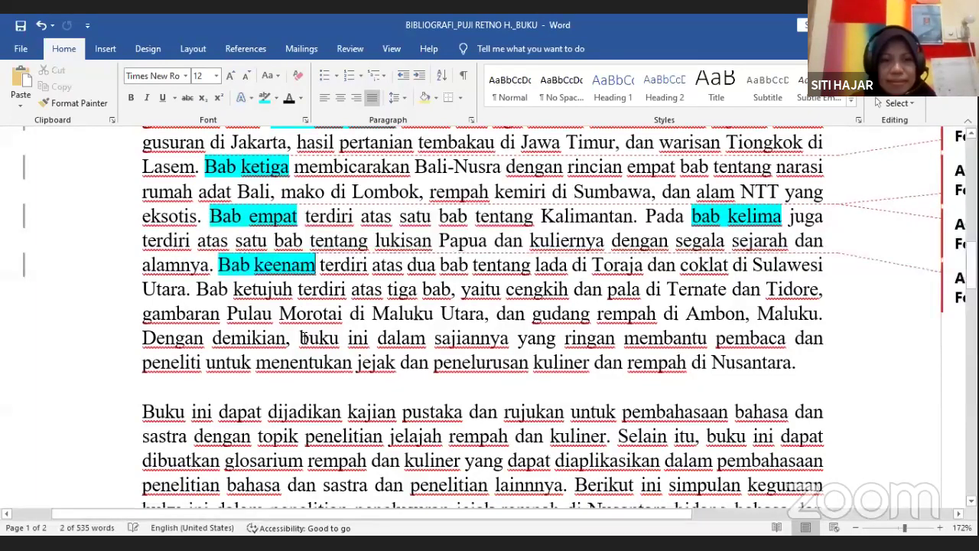
pyautogui.moveTo(197, 291); pyautogui.dragTo(276, 298)
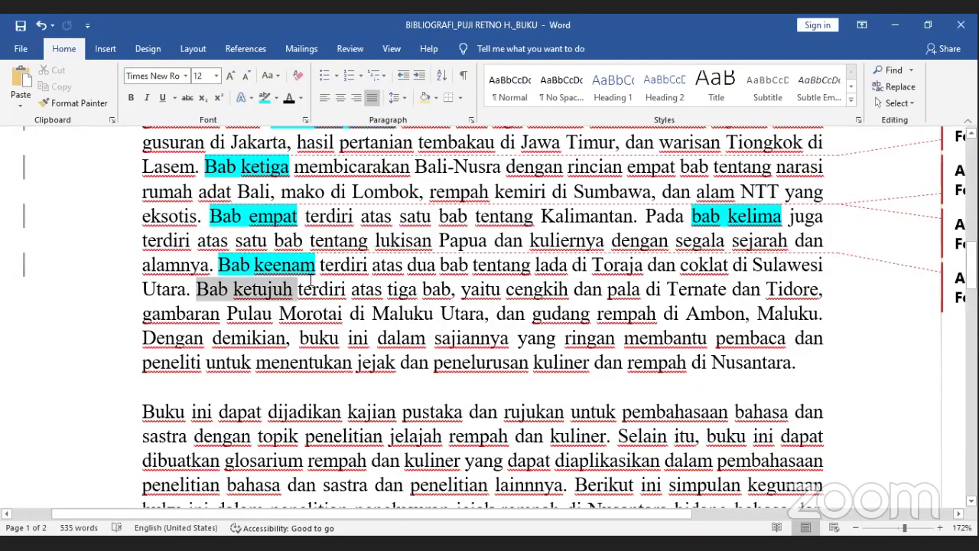
pyautogui.click(358, 274)
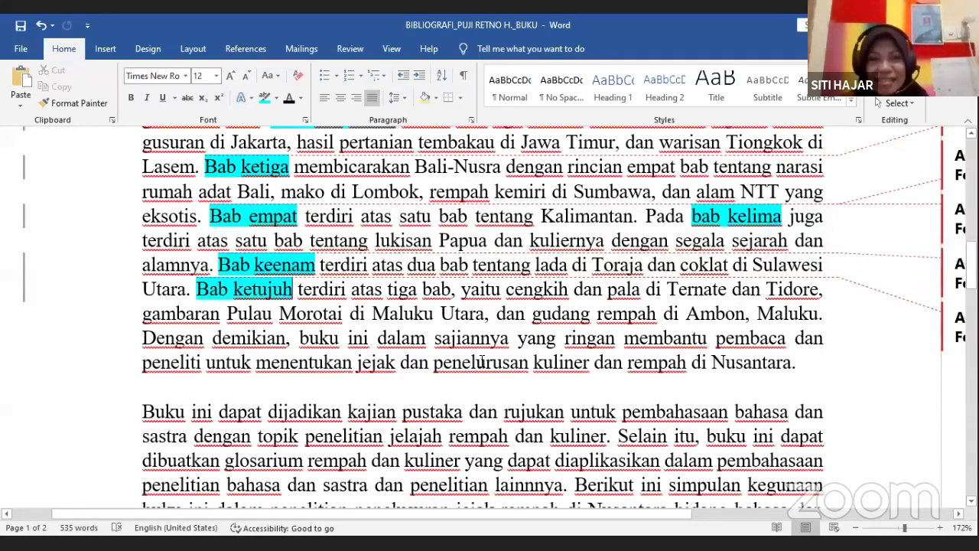
# Step: Examine the highlighted chapter descriptions and compare them with the rest of the summary and the following paragraph on the book's uses
pyautogui.scroll(-2, 482, 361)
pyautogui.scroll(1, 482, 361)
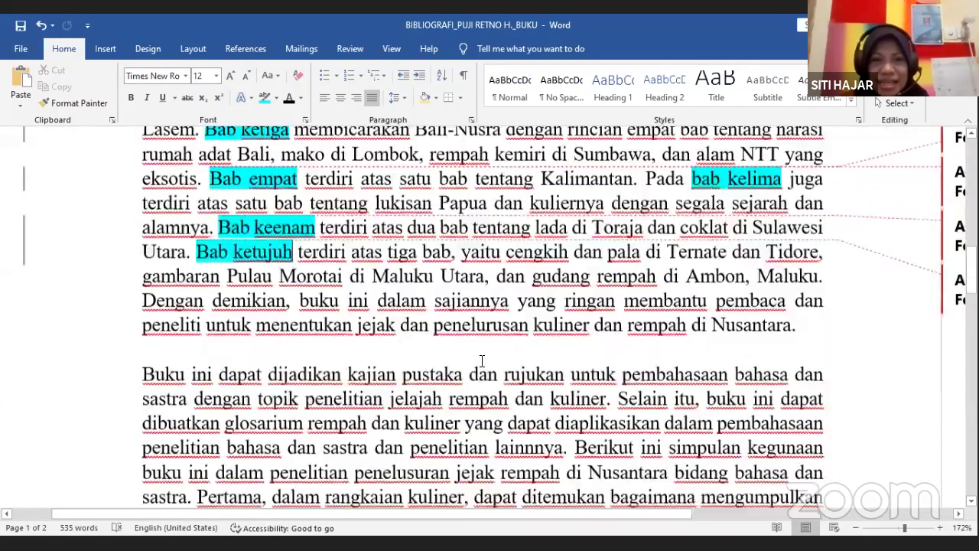
pyautogui.scroll(1, 482, 362)
pyautogui.scroll(1, 482, 361)
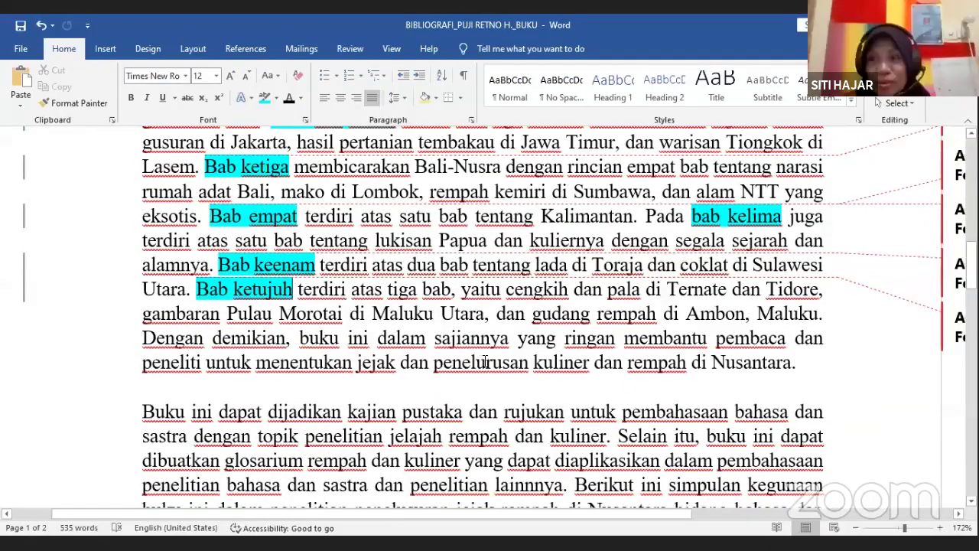
pyautogui.scroll(-1, 531, 334)
pyautogui.scroll(-1, 531, 334)
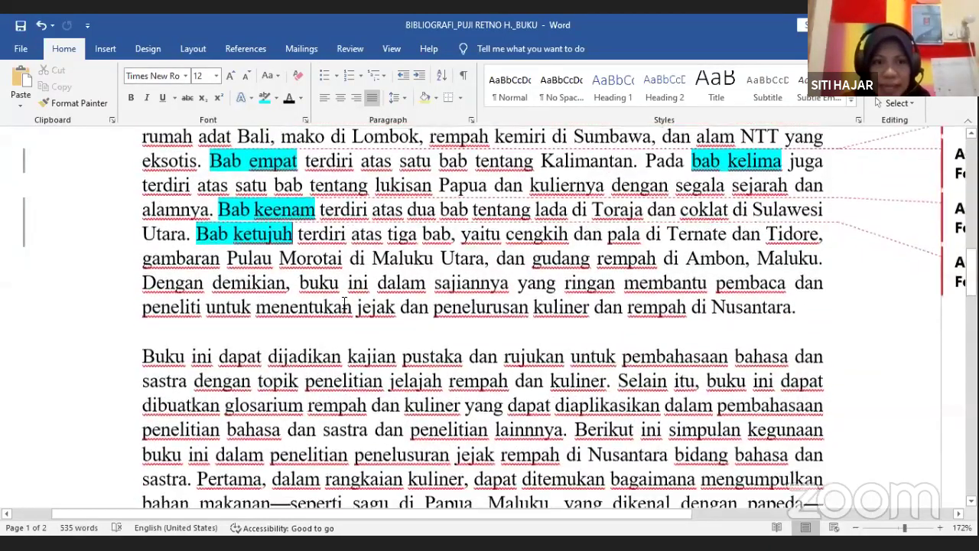
pyautogui.scroll(-3, 284, 260)
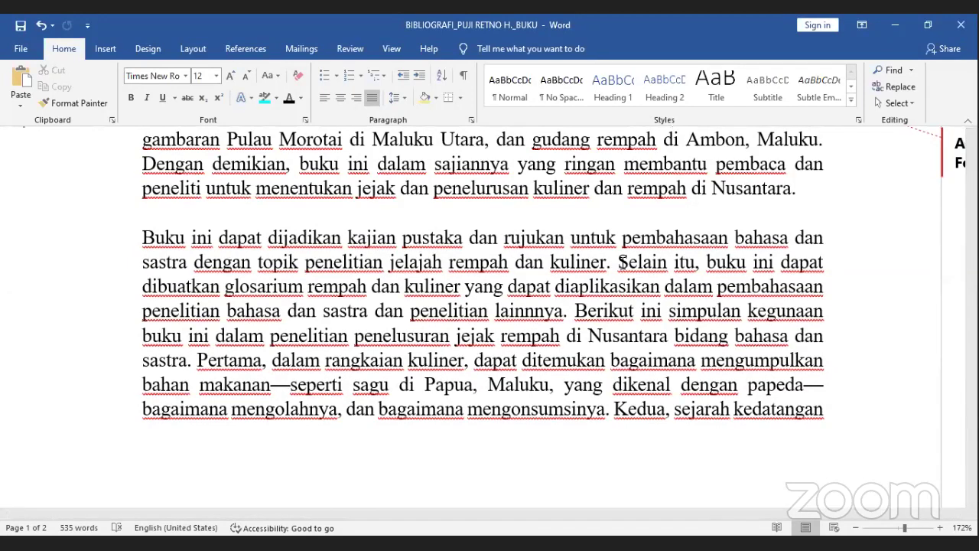
pyautogui.scroll(2, 597, 272)
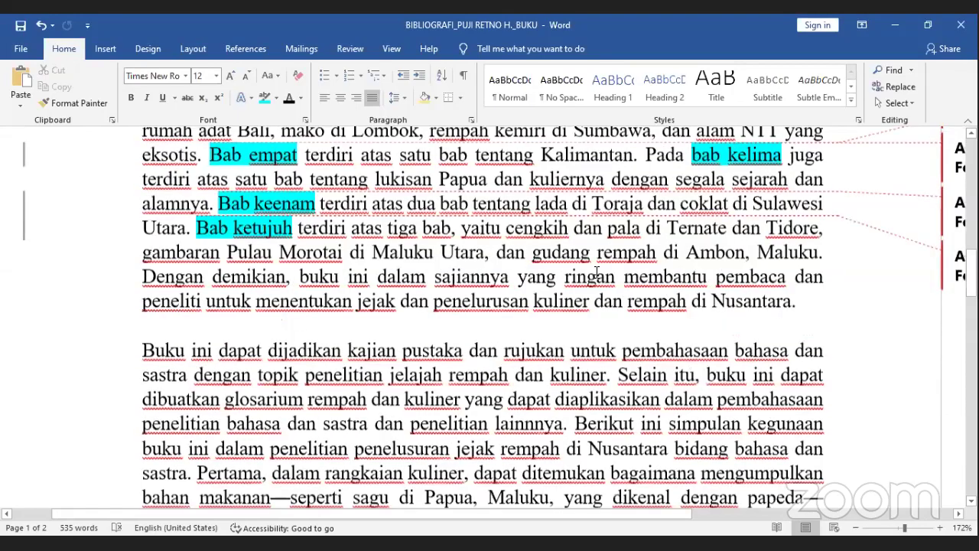
pyautogui.scroll(12, 597, 272)
pyautogui.scroll(-8, 497, 187)
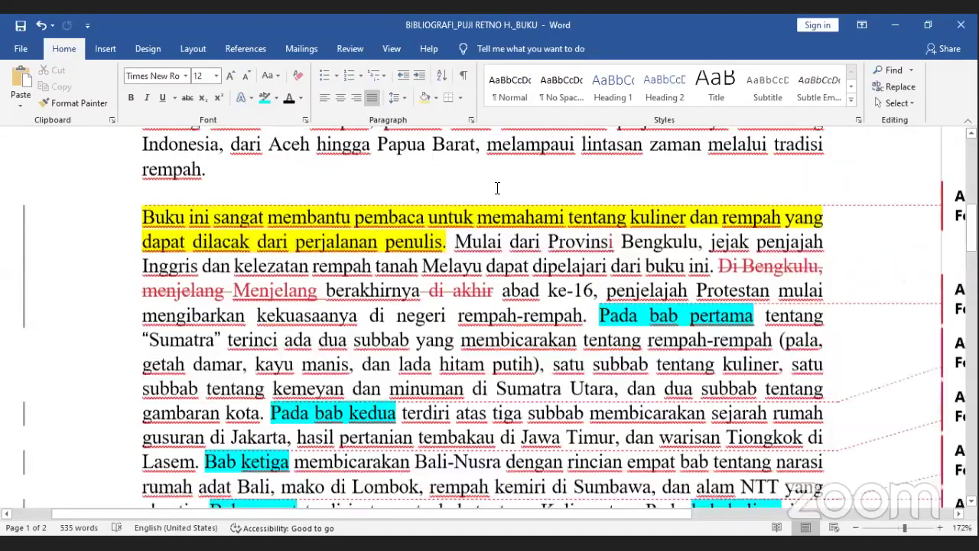
pyautogui.scroll(-10, 498, 188)
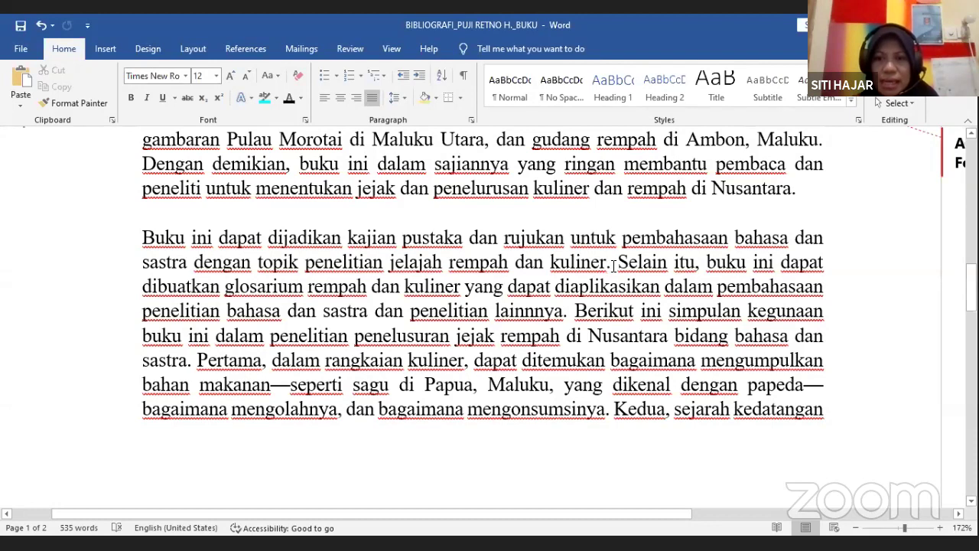
# Step: Highlight in yellow the opening sentence of the paragraph on the book's uses, from 'Buku ini dapat dijadikan' to 'rempah dan kuliner.'
pyautogui.moveTo(611, 265); pyautogui.dragTo(171, 233)
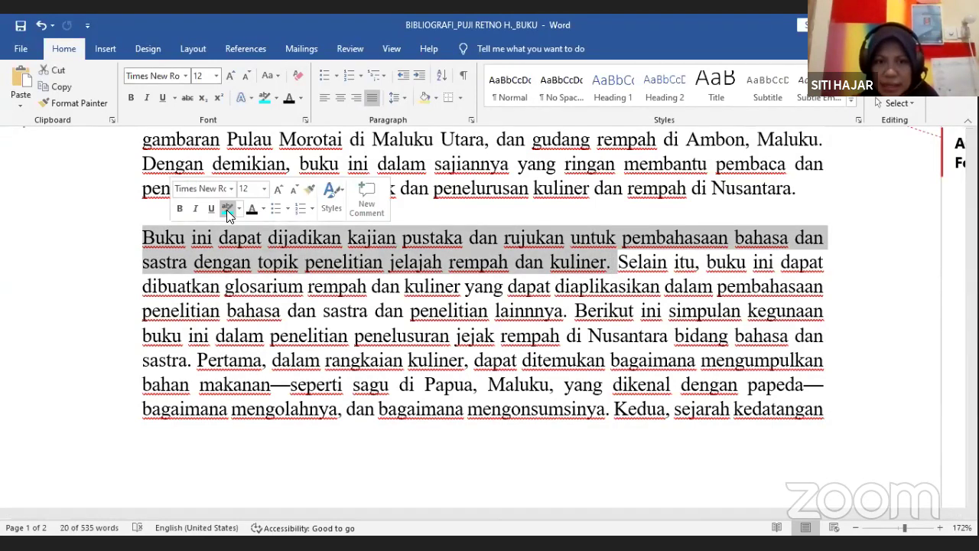
pyautogui.click(226, 209)
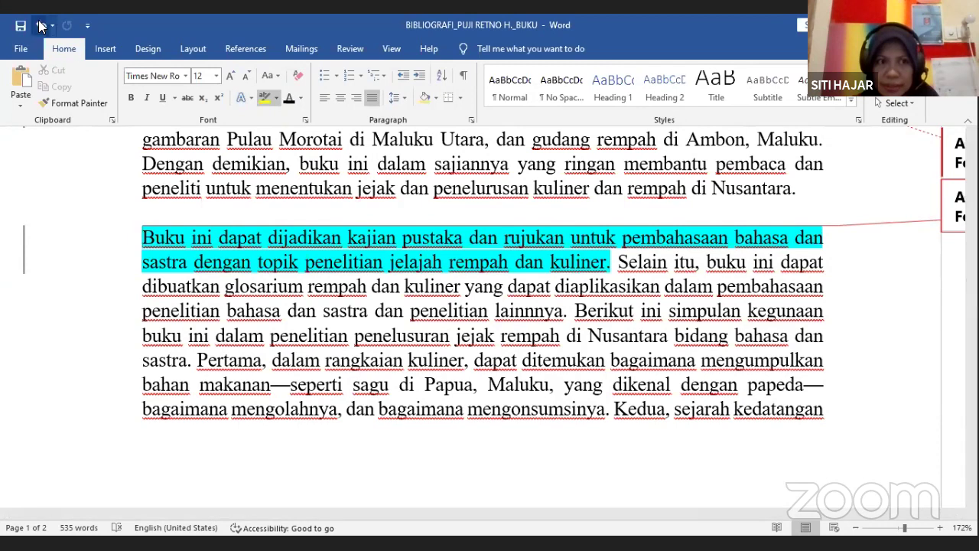
pyautogui.hotkey('ctrl', 'z')
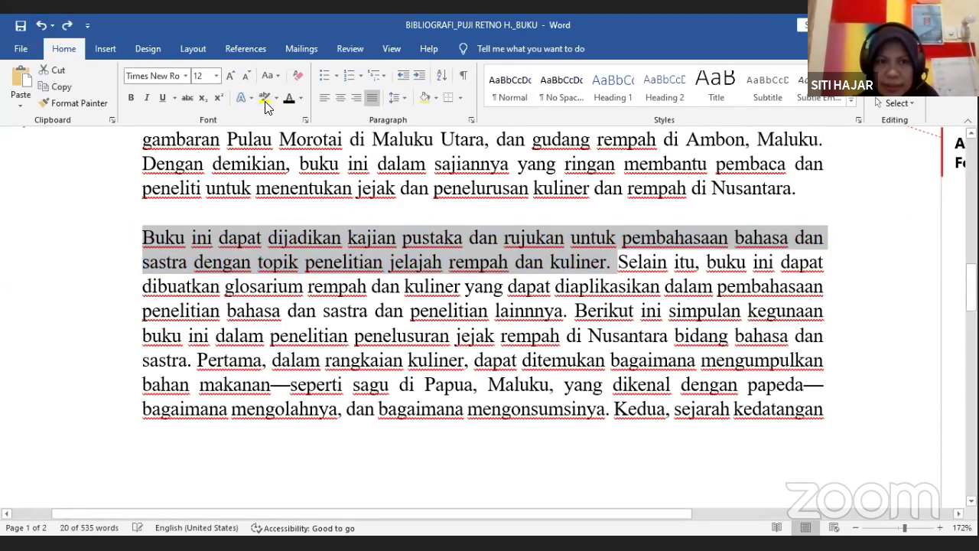
pyautogui.click(265, 100)
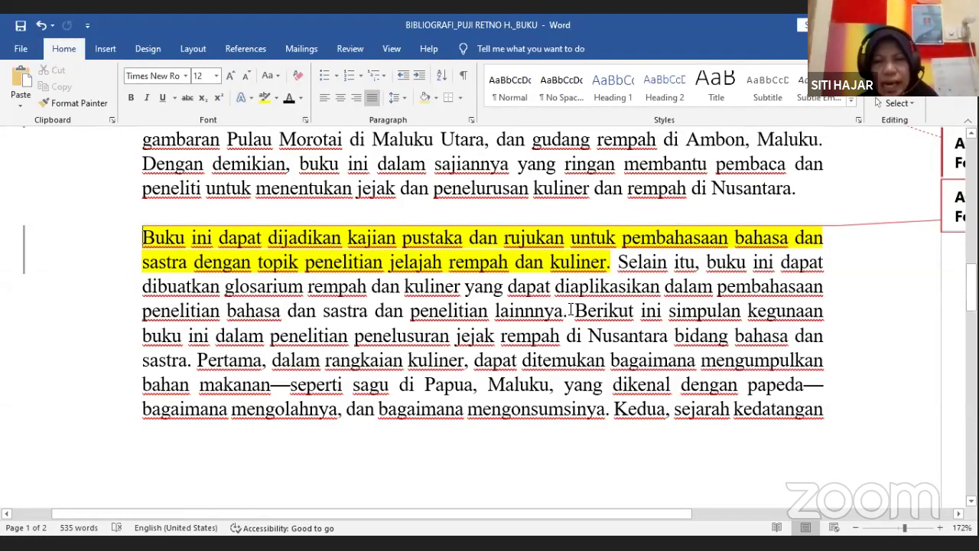
# Step: Delete one extra 'n' from the misspelled word 'lainnnya' at the end of the 'Selain itu' sentence
pyautogui.moveTo(570, 309); pyautogui.dragTo(619, 266)
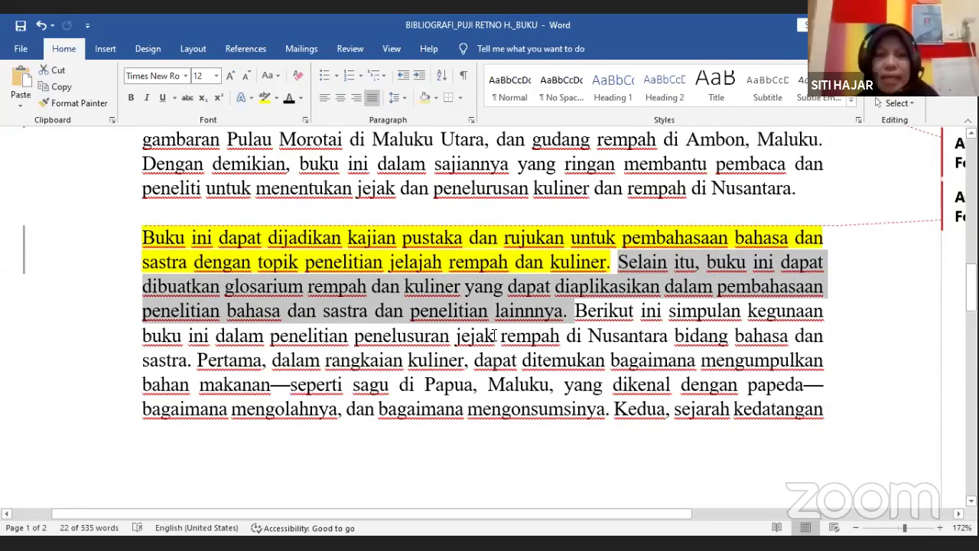
pyautogui.click(566, 348)
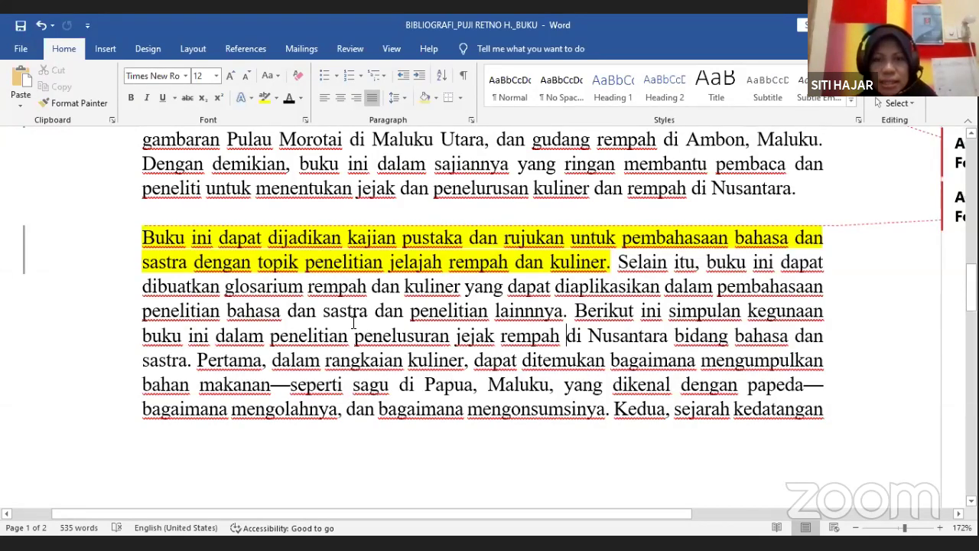
pyautogui.click(527, 311)
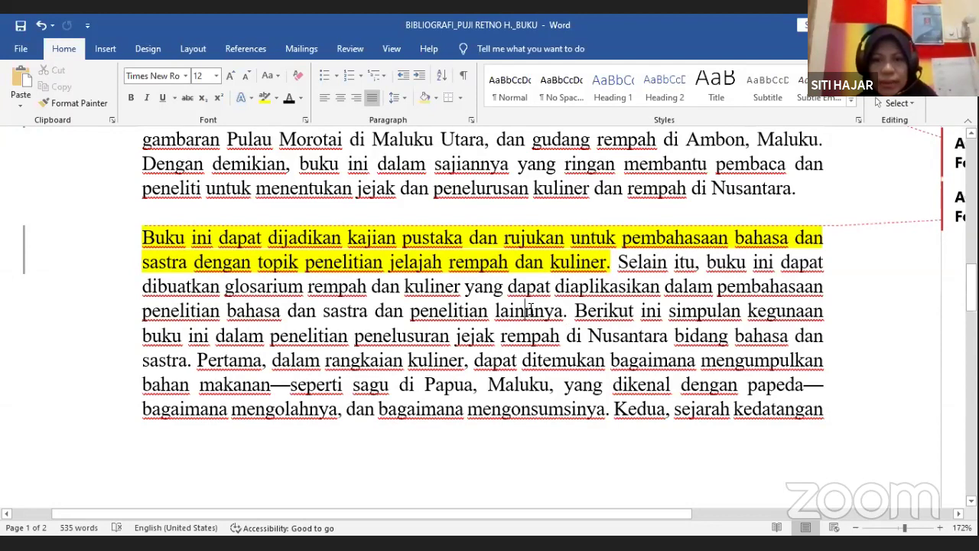
pyautogui.press('BackSpace')
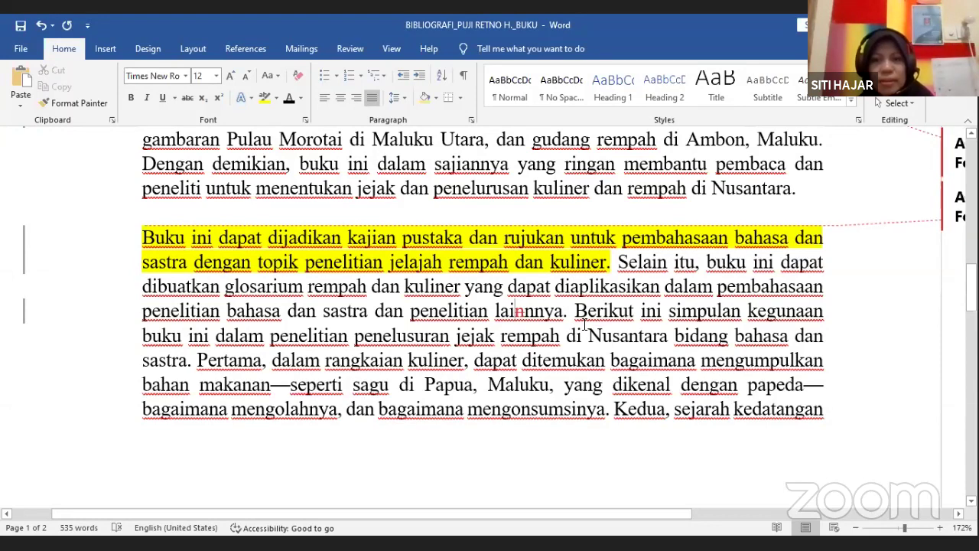
# Step: Delete the sentence from 'Berikut ini simpulan kegunaan' to 'bidang bahasa dan sastra.' as a tracked change
pyautogui.scroll(-3, 679, 298)
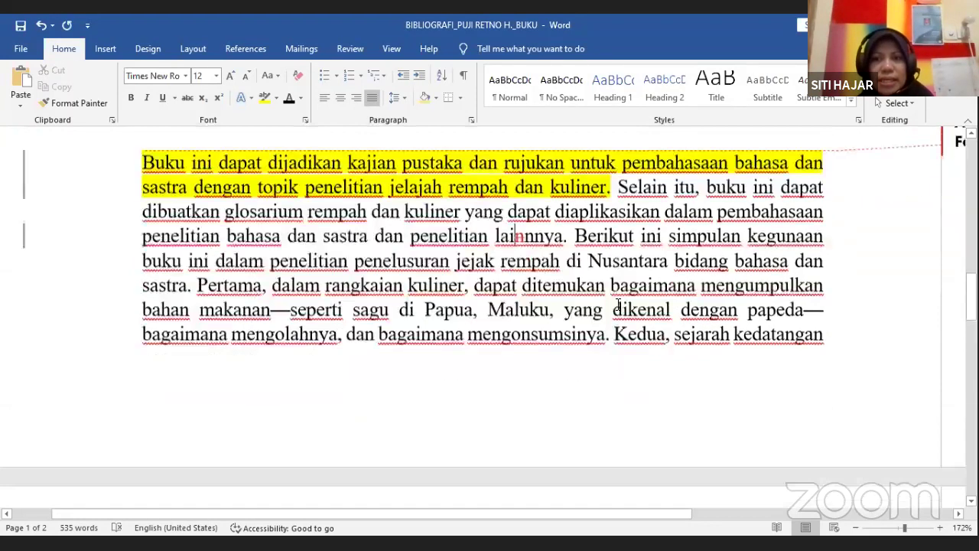
pyautogui.scroll(1, 679, 298)
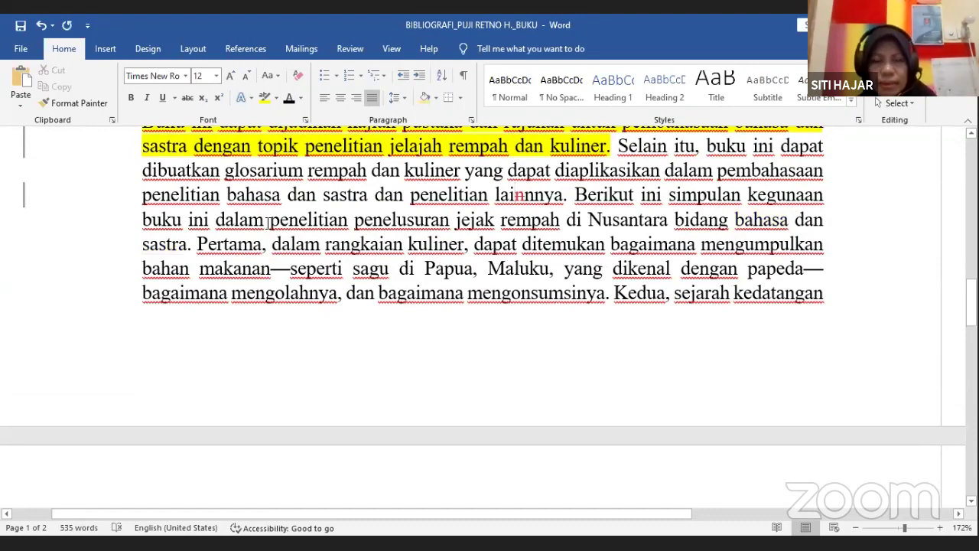
pyautogui.scroll(2, 268, 221)
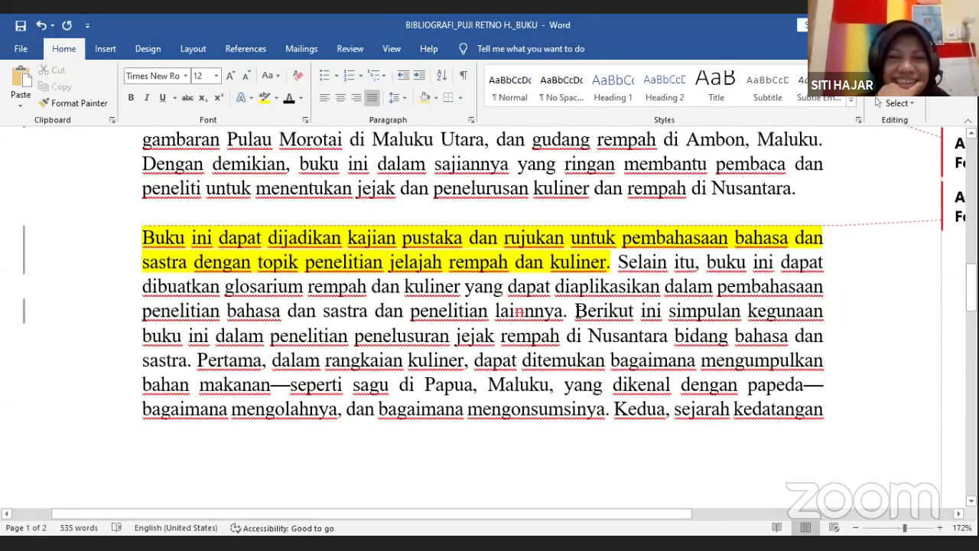
pyautogui.moveTo(577, 311); pyautogui.dragTo(193, 360)
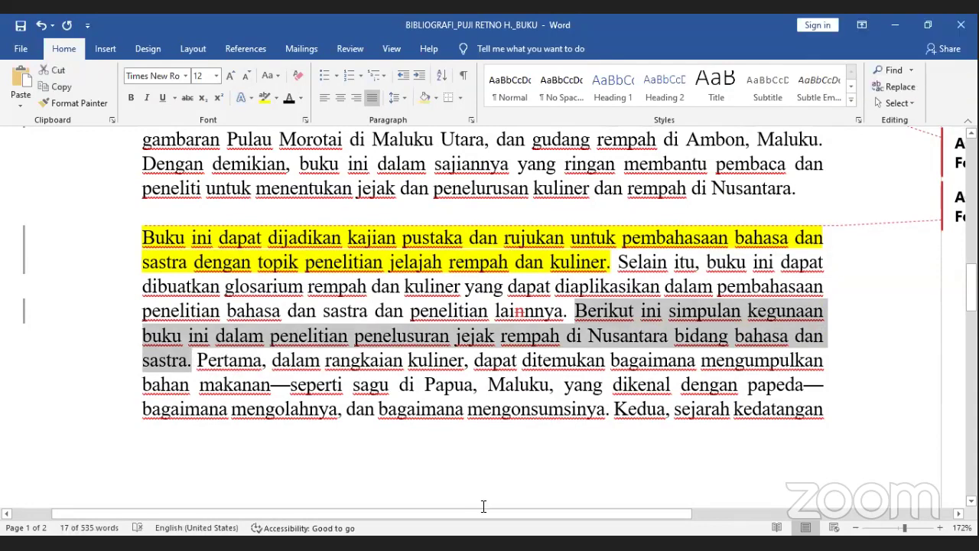
pyautogui.press('Delete')
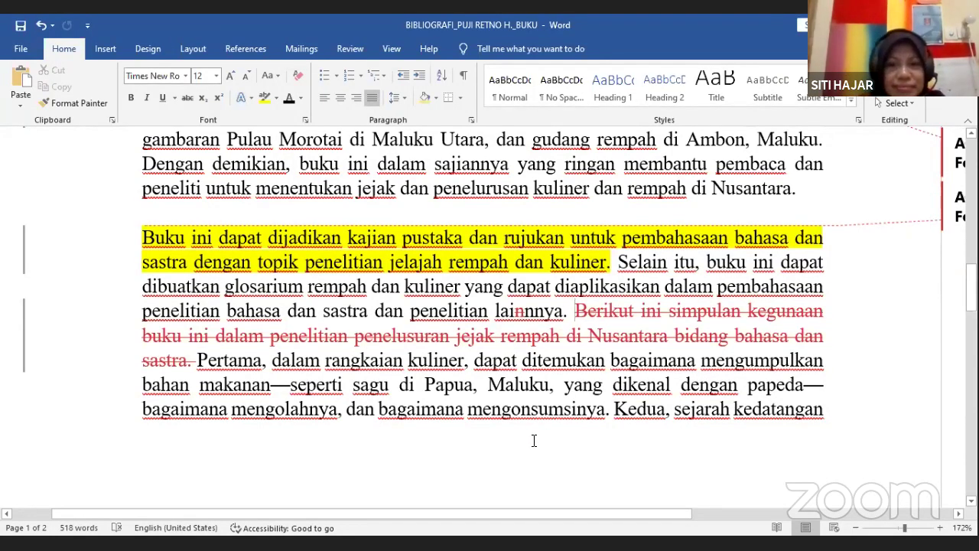
# Step: Highlight the ordinal words 'Pertama' and 'Kedua' in yellow in the paragraph on the book's uses
pyautogui.scroll(-3, 534, 440)
pyautogui.scroll(1, 534, 439)
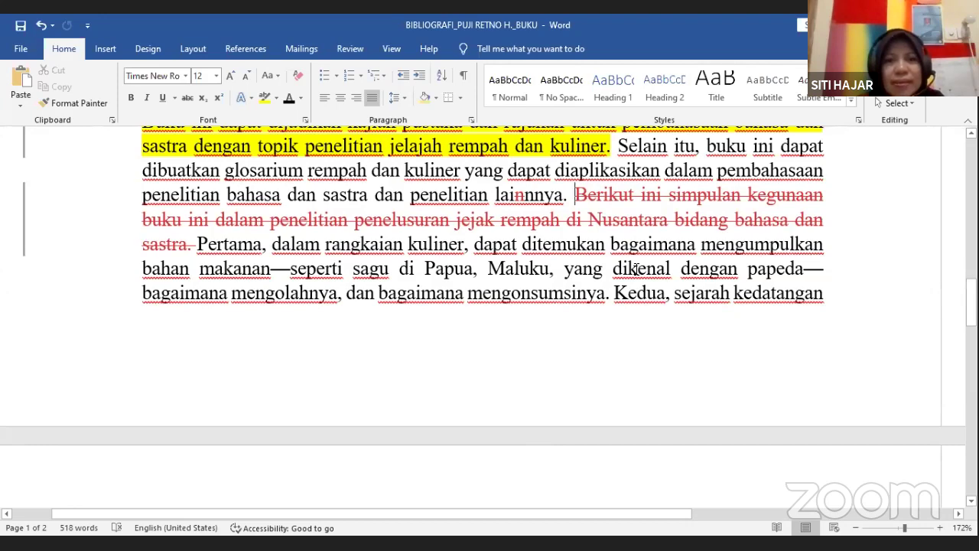
pyautogui.scroll(1, 535, 287)
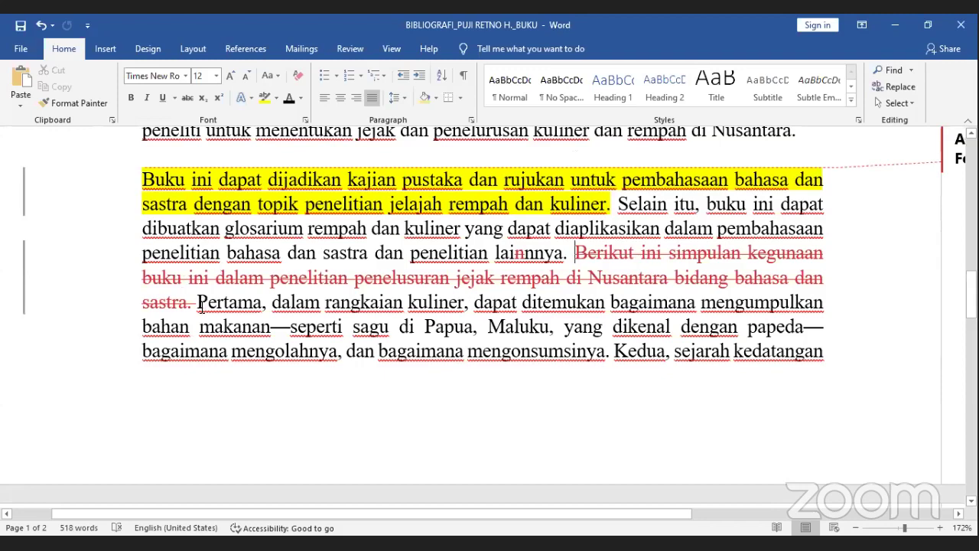
pyautogui.moveTo(218, 302); pyautogui.dragTo(264, 305)
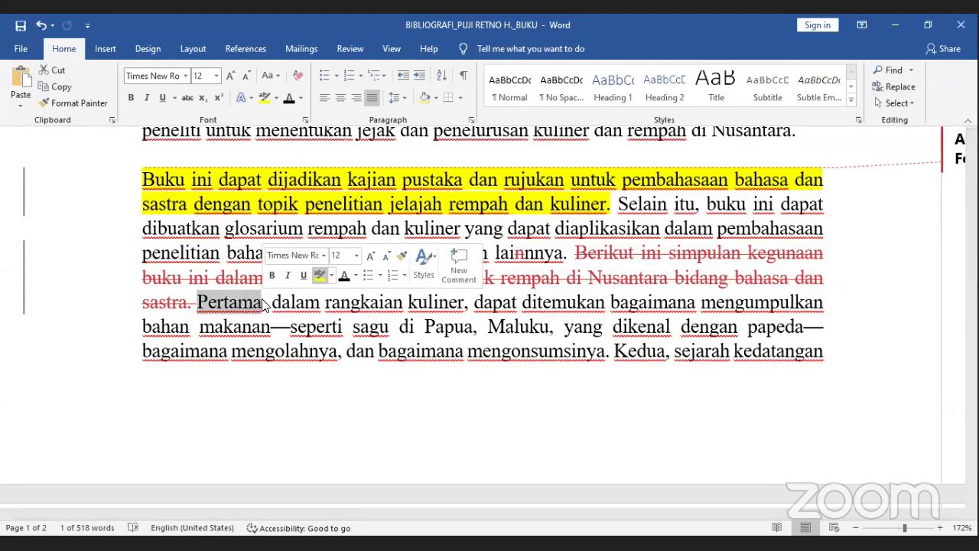
pyautogui.click(319, 275)
pyautogui.moveTo(616, 352); pyautogui.dragTo(669, 354)
pyautogui.click(721, 328)
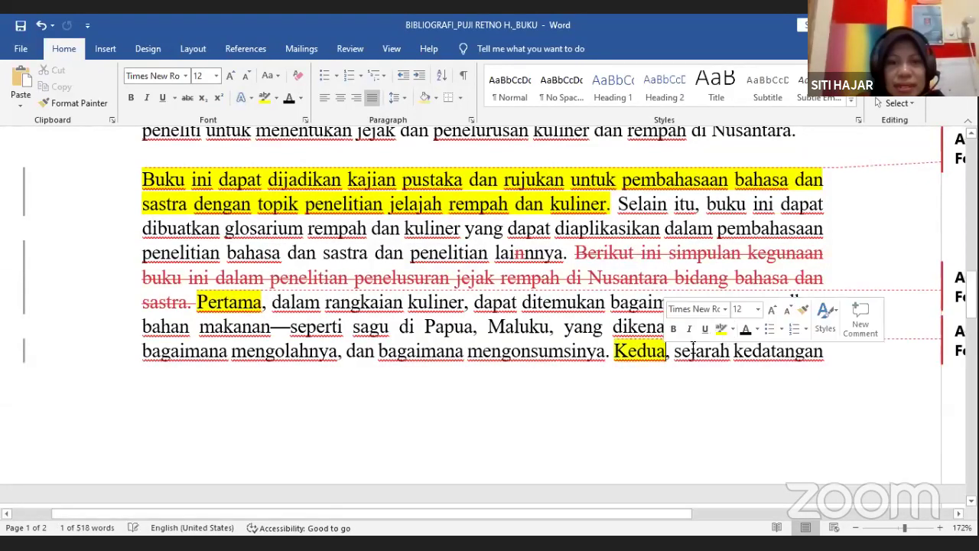
pyautogui.scroll(-5, 553, 345)
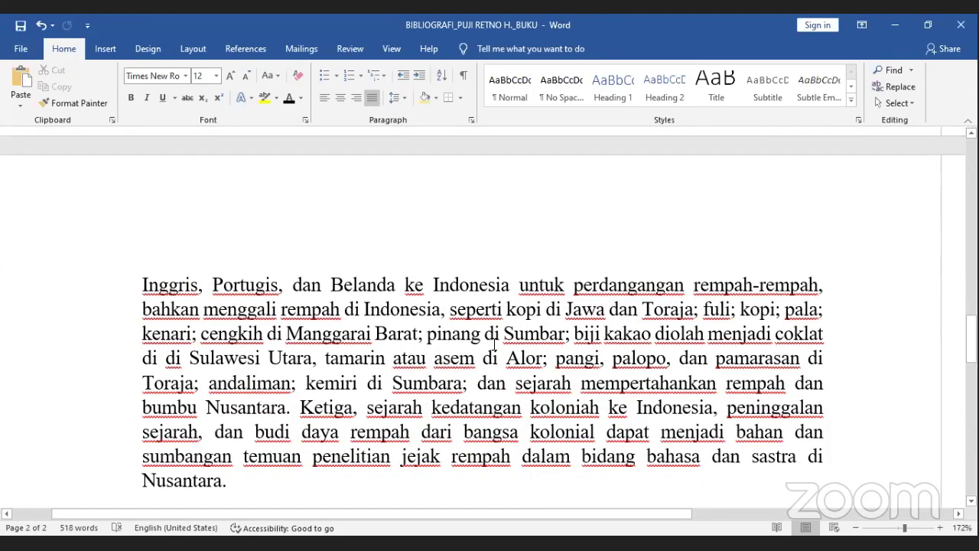
pyautogui.scroll(-3, 494, 344)
pyautogui.scroll(8, 496, 344)
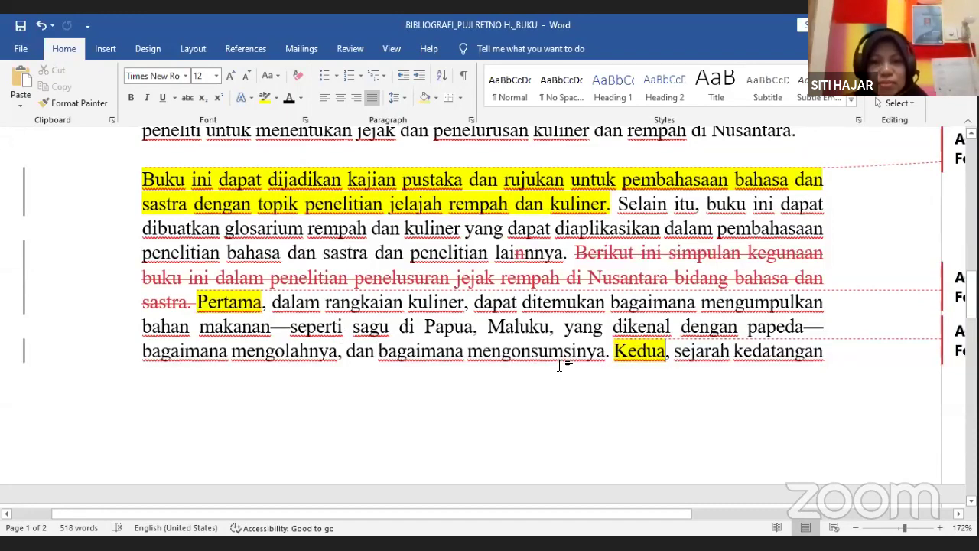
# Step: Delete the extra 'n' in the misspelled word 'perdangangan' at the start of page 2 as a tracked change
pyautogui.scroll(-3, 618, 364)
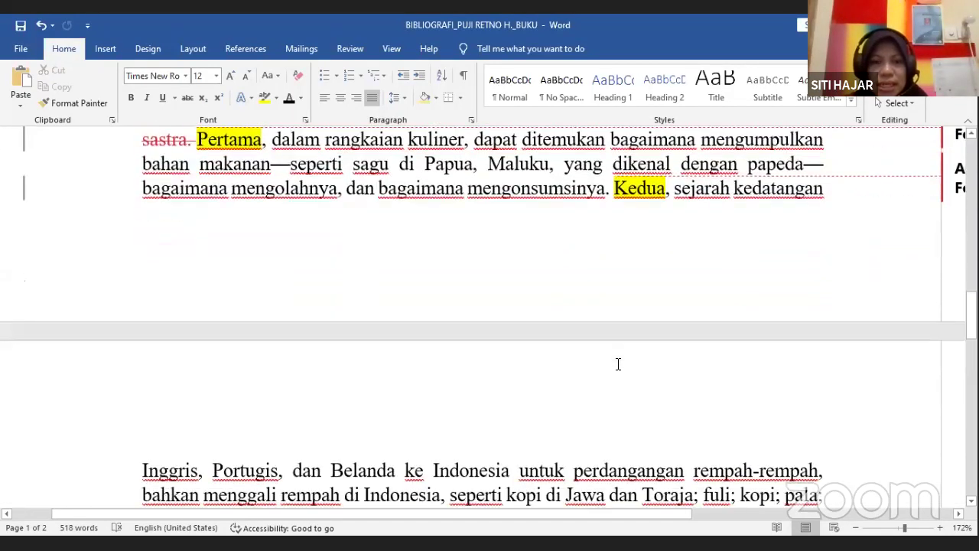
pyautogui.scroll(-2, 623, 362)
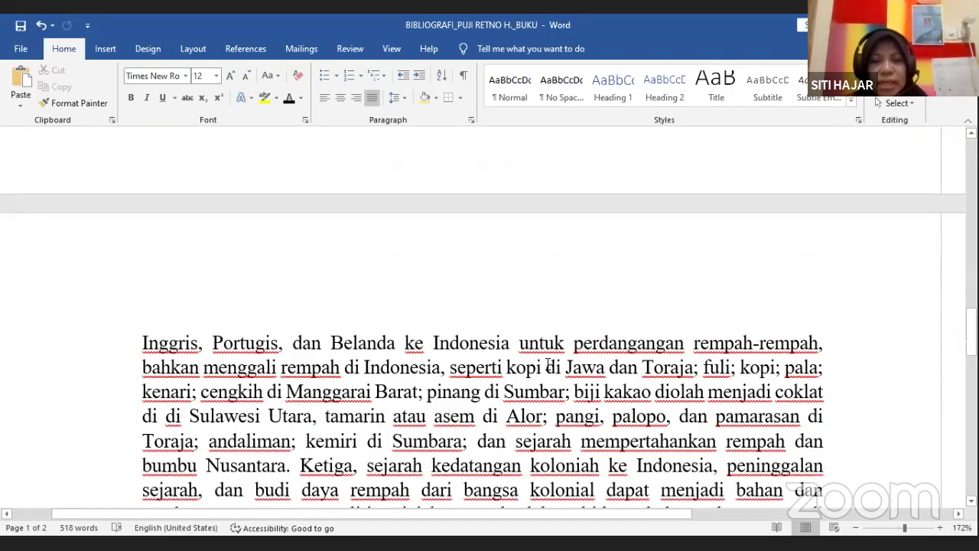
pyautogui.scroll(-2, 582, 323)
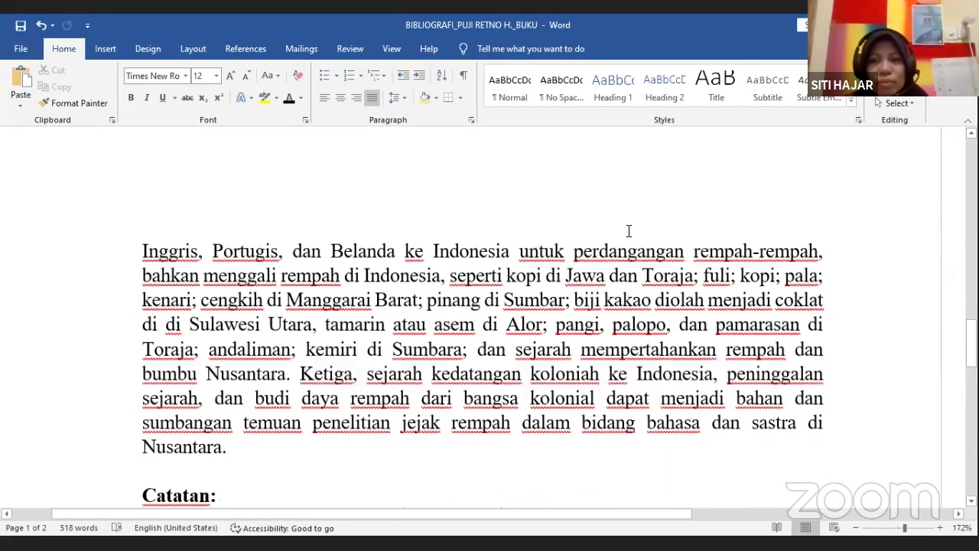
pyautogui.hotkey('ctrl', 'z')
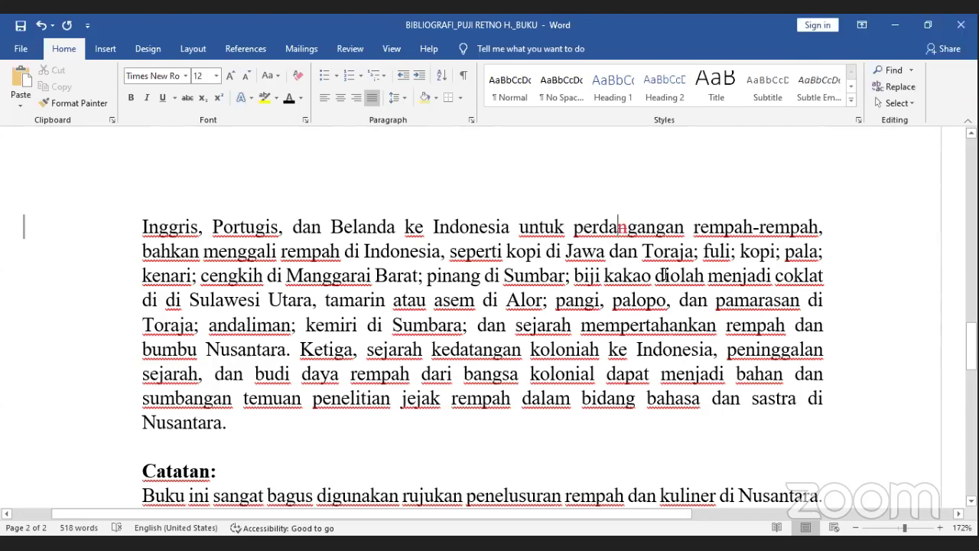
# Step: Reread the paragraph on the book's uses across both pages, checking the points introduced by 'Pertama' and 'Kedua'
pyautogui.scroll(5, 666, 275)
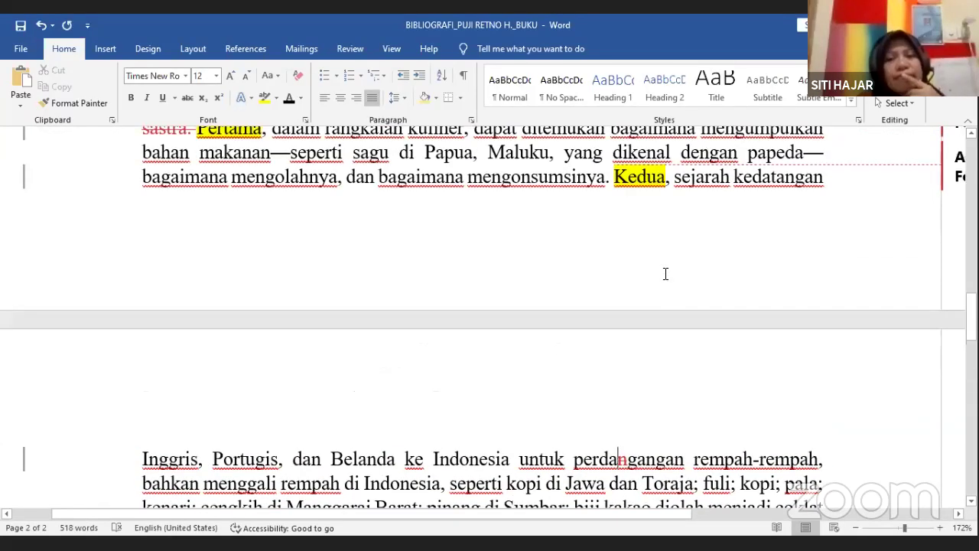
pyautogui.scroll(5, 666, 274)
pyautogui.scroll(-7, 655, 280)
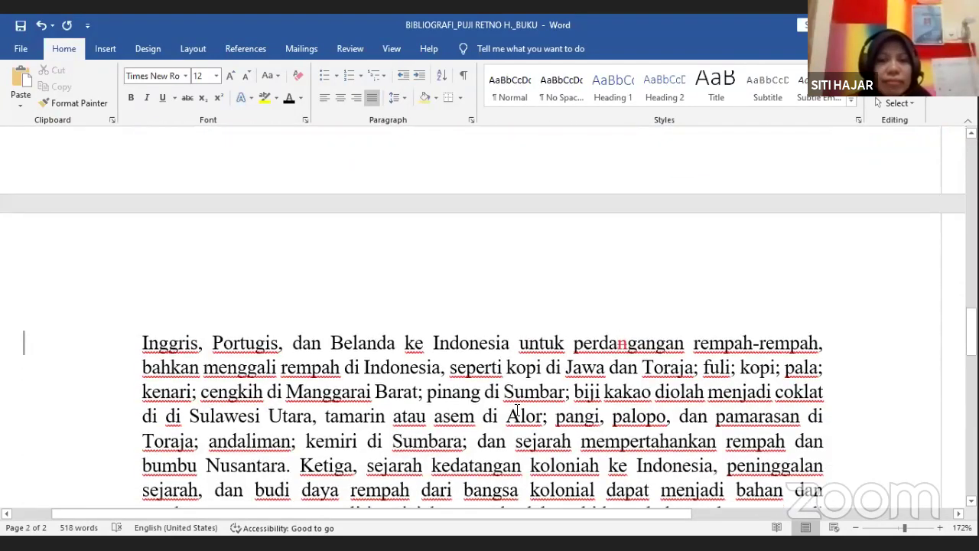
pyautogui.scroll(-1, 518, 411)
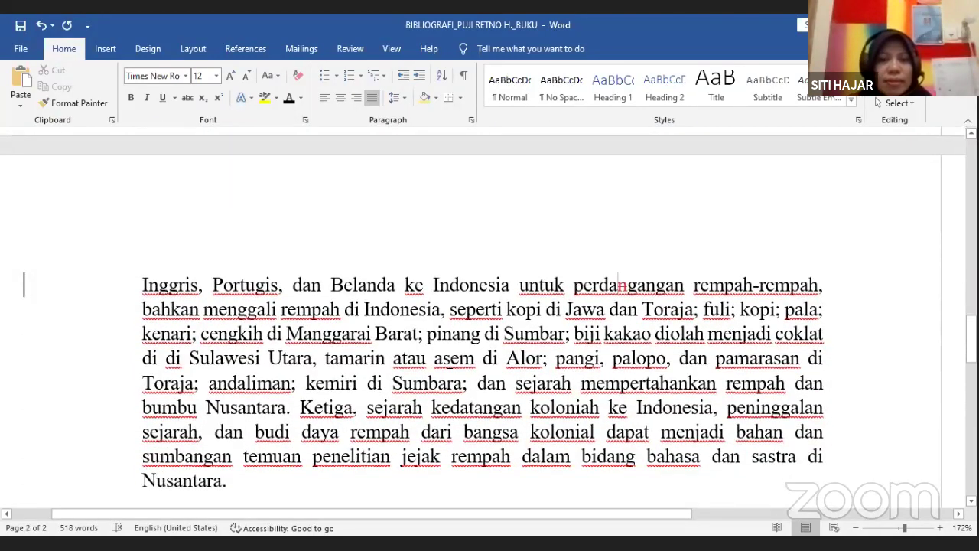
pyautogui.scroll(-1, 489, 375)
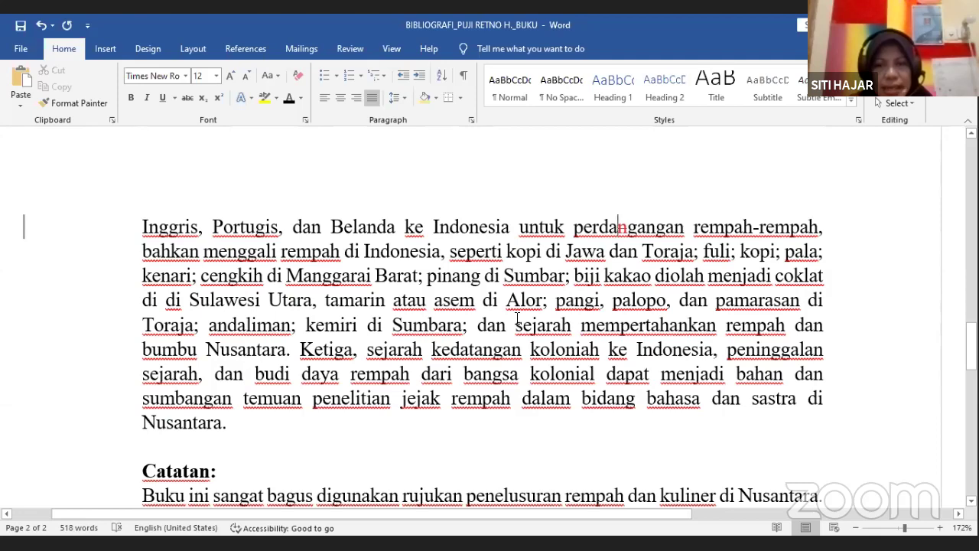
pyautogui.scroll(2, 517, 319)
pyautogui.scroll(3, 518, 319)
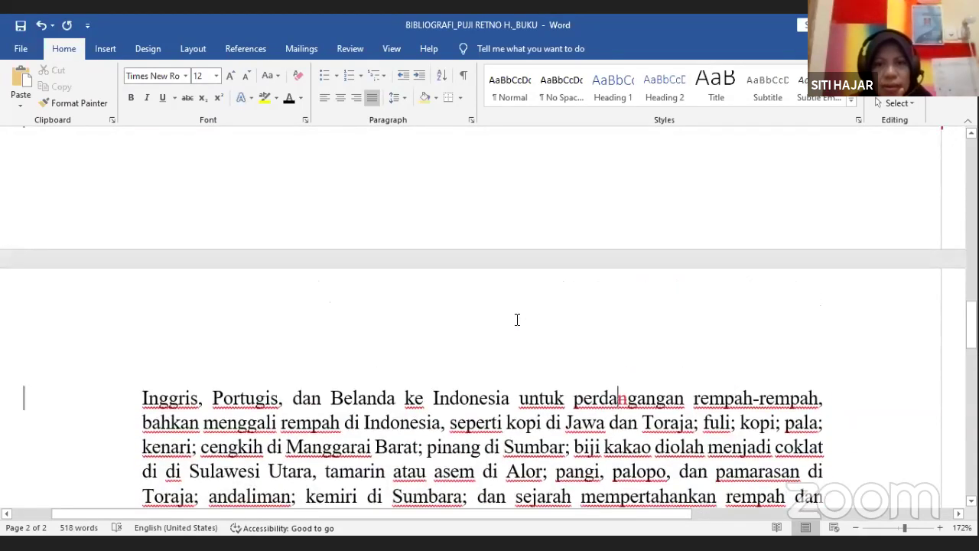
pyautogui.scroll(6, 517, 319)
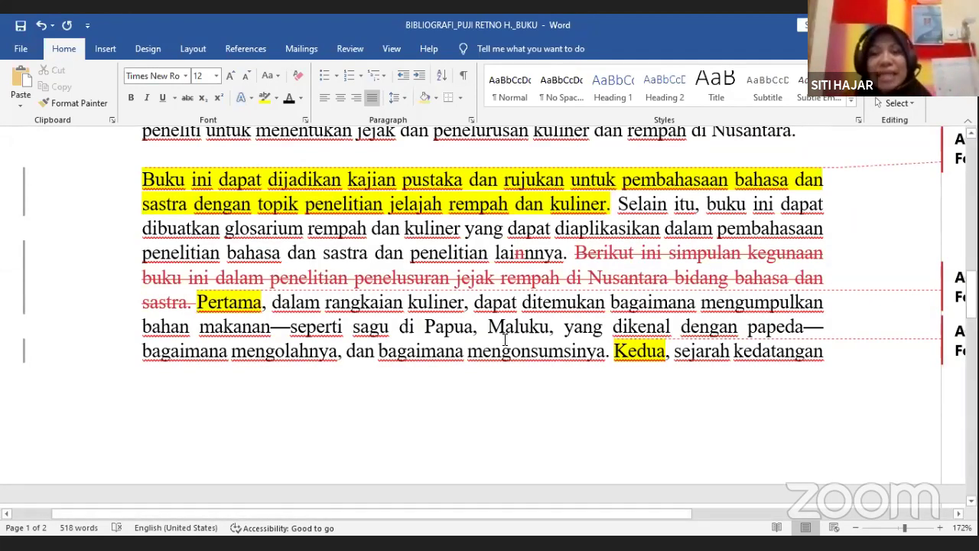
# Step: Highlight the ordinal word 'Ketiga,' in yellow in the continuation of the paragraph on page 2
pyautogui.scroll(-5, 511, 329)
pyautogui.scroll(-3, 539, 295)
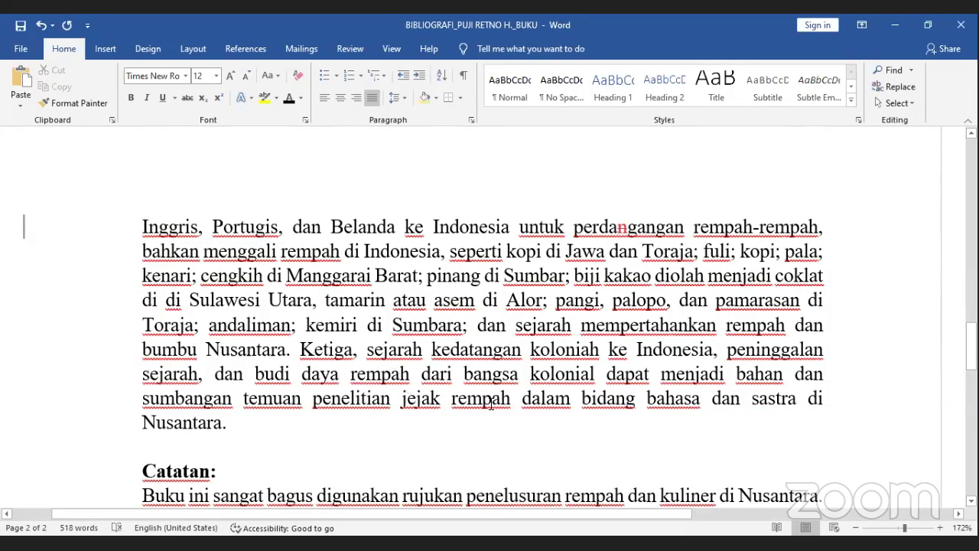
pyautogui.moveTo(366, 350); pyautogui.dragTo(316, 348)
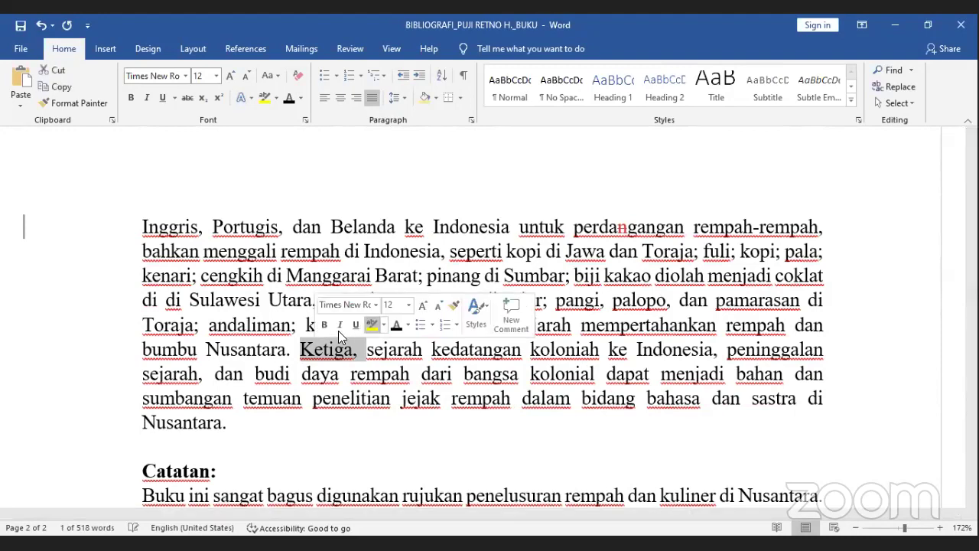
pyautogui.click(378, 328)
pyautogui.click(406, 442)
# Step: Examine the highlighted opening sentence and the three ordinal markers in the paragraph on the book's uses
pyautogui.scroll(4, 363, 429)
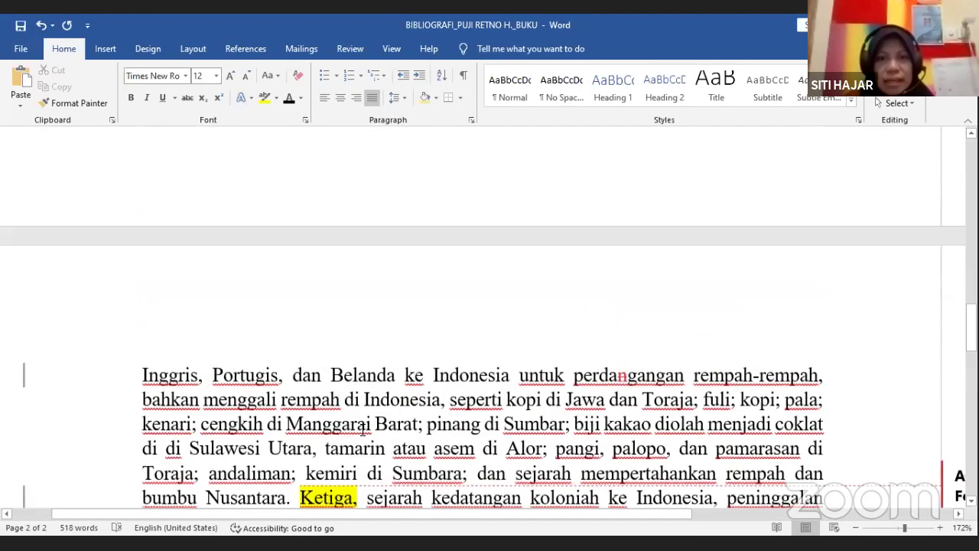
pyautogui.scroll(-2, 391, 347)
pyautogui.scroll(2, 293, 310)
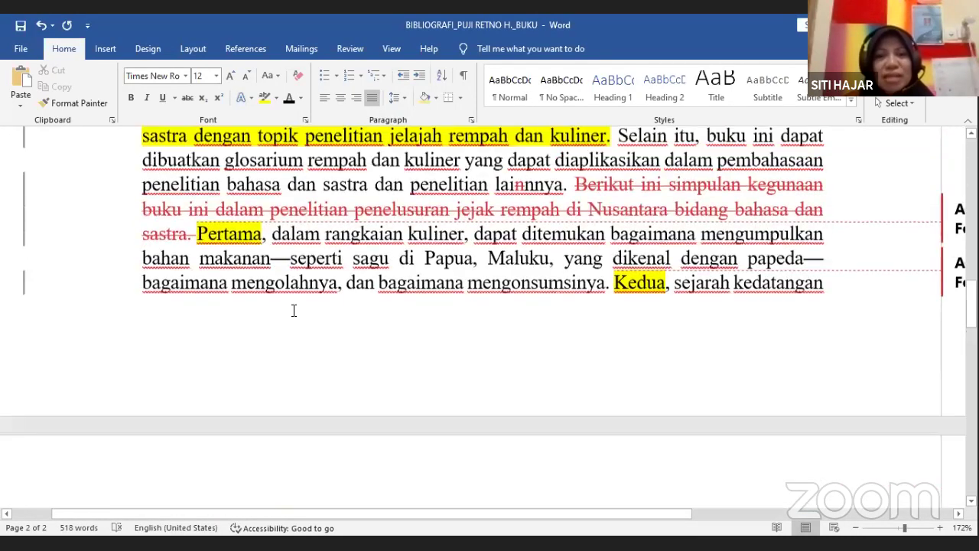
pyautogui.scroll(2, 555, 279)
pyautogui.scroll(-5, 555, 279)
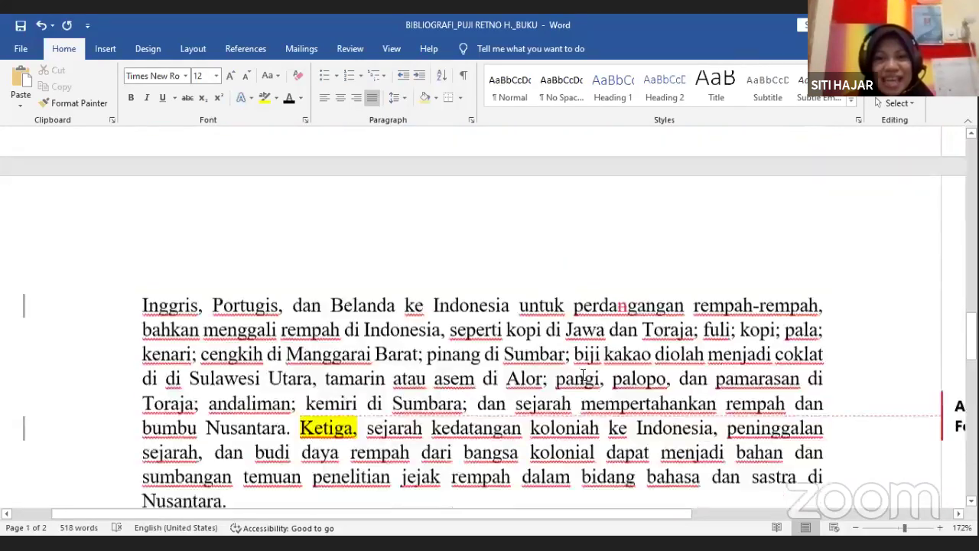
pyautogui.scroll(-1, 581, 367)
pyautogui.scroll(3, 591, 352)
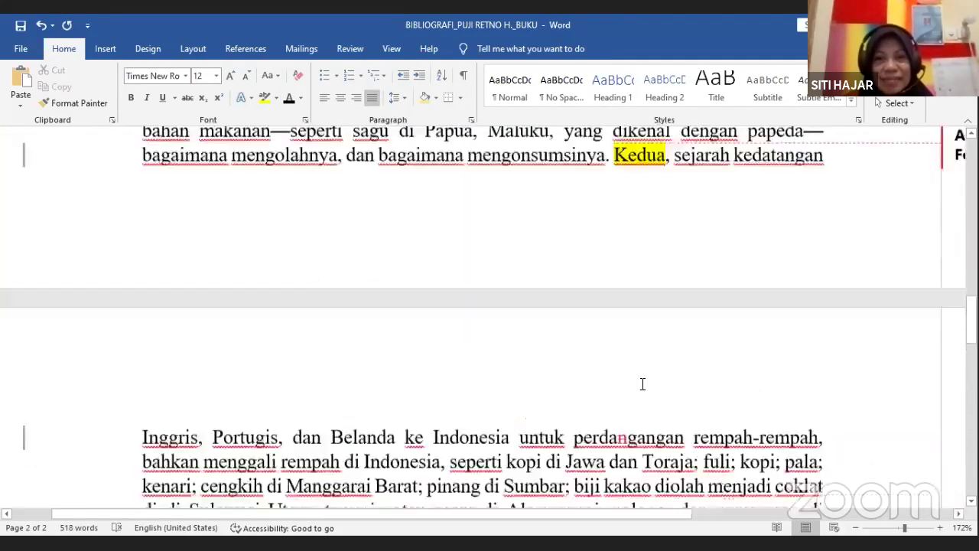
pyautogui.scroll(1, 590, 352)
pyautogui.scroll(3, 485, 349)
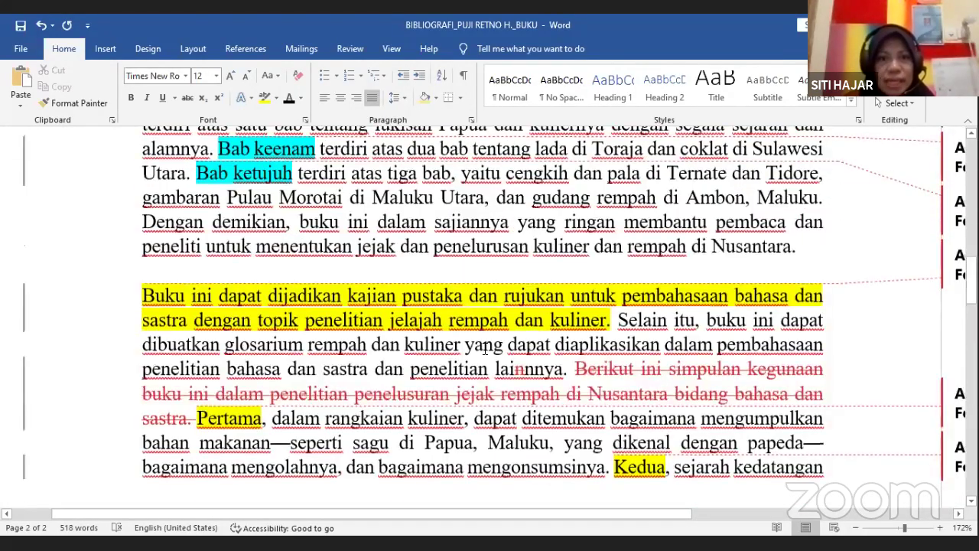
# Step: Insert the heading 'Keterbatasan' on a new line above 'Catatan:', followed by three empty lines
pyautogui.scroll(-6, 468, 354)
pyautogui.scroll(-2, 235, 373)
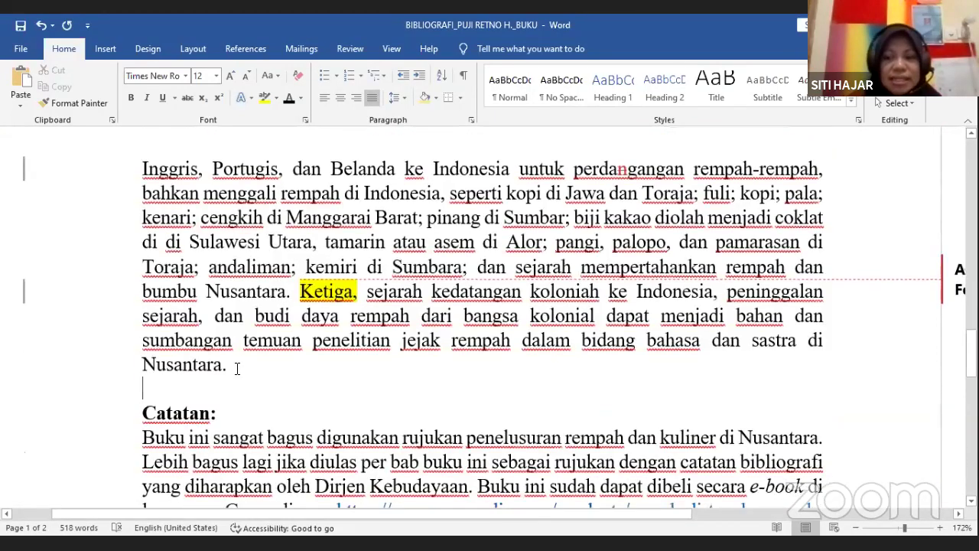
pyautogui.click(144, 413)
pyautogui.press('Return')
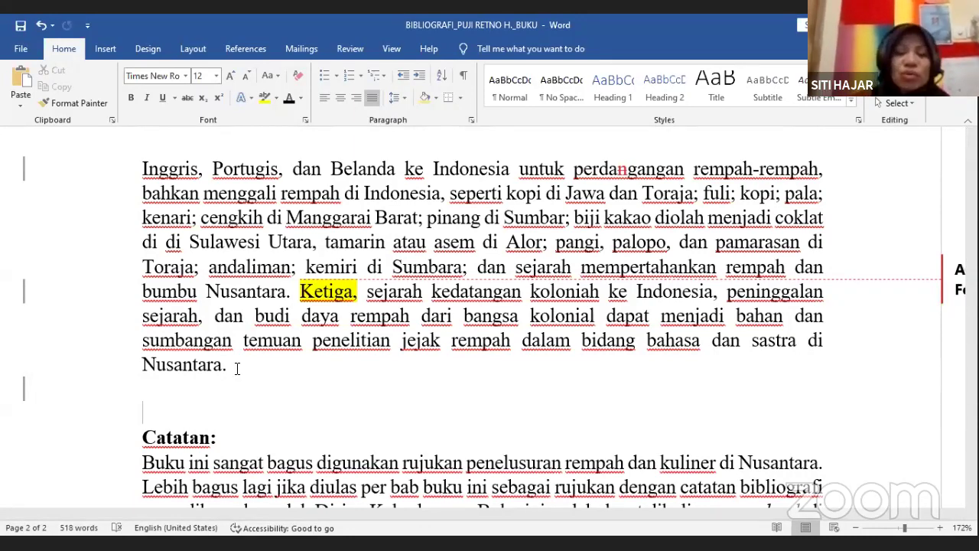
pyautogui.write('Kek')
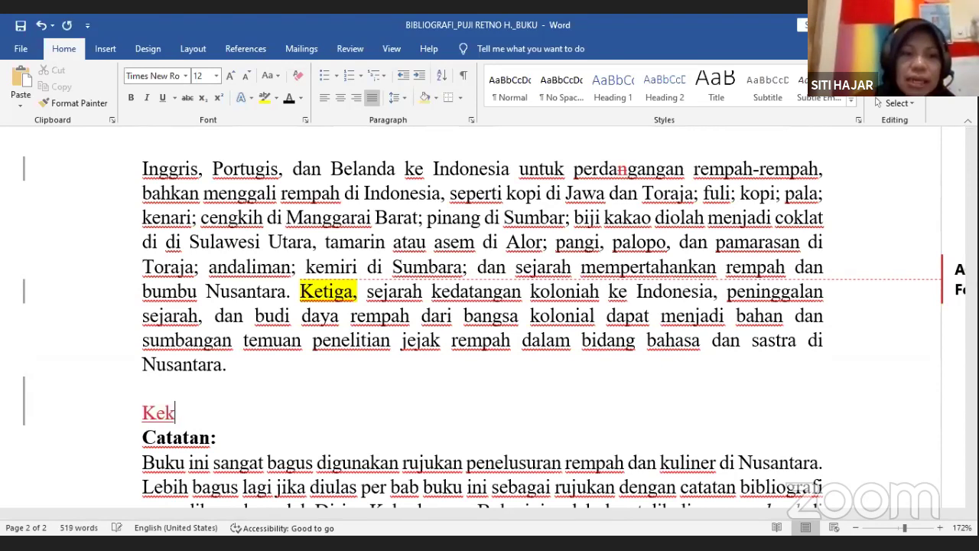
pyautogui.press('BackSpace')
pyautogui.press('BackSpace')
pyautogui.press('BackSpace')
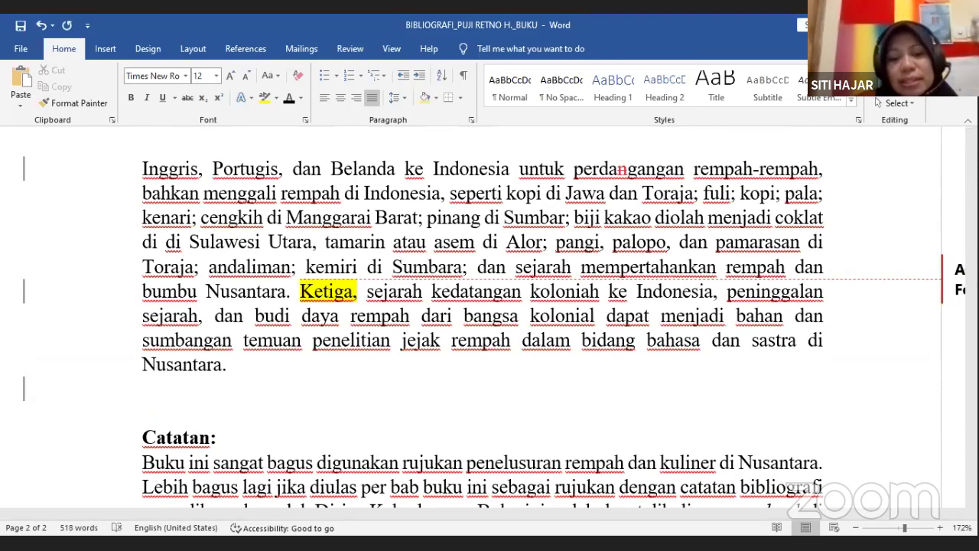
pyautogui.write('Keter')
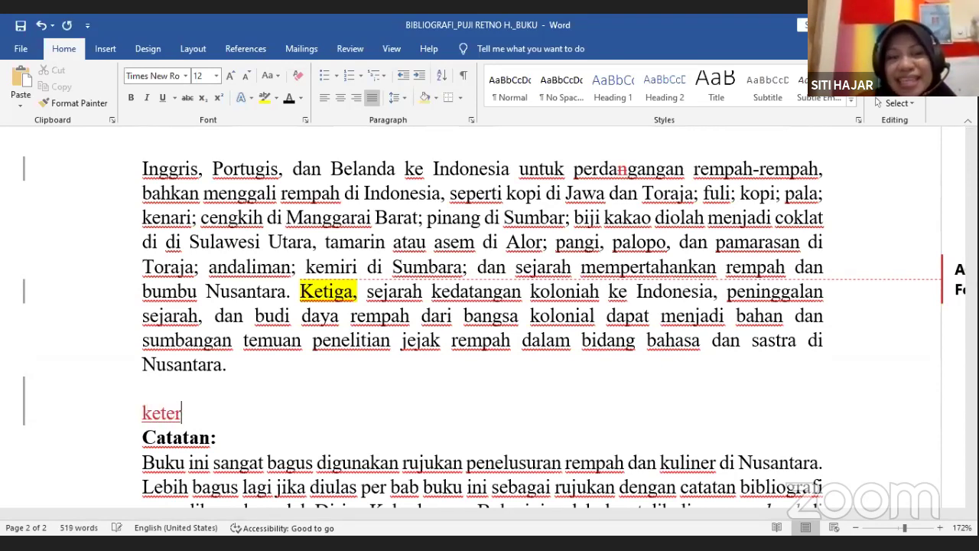
pyautogui.press('BackSpace')
pyautogui.press('BackSpace')
pyautogui.press('BackSpace')
pyautogui.press('BackSpace')
pyautogui.press('BackSpace')
pyautogui.write('Keterbatasan')
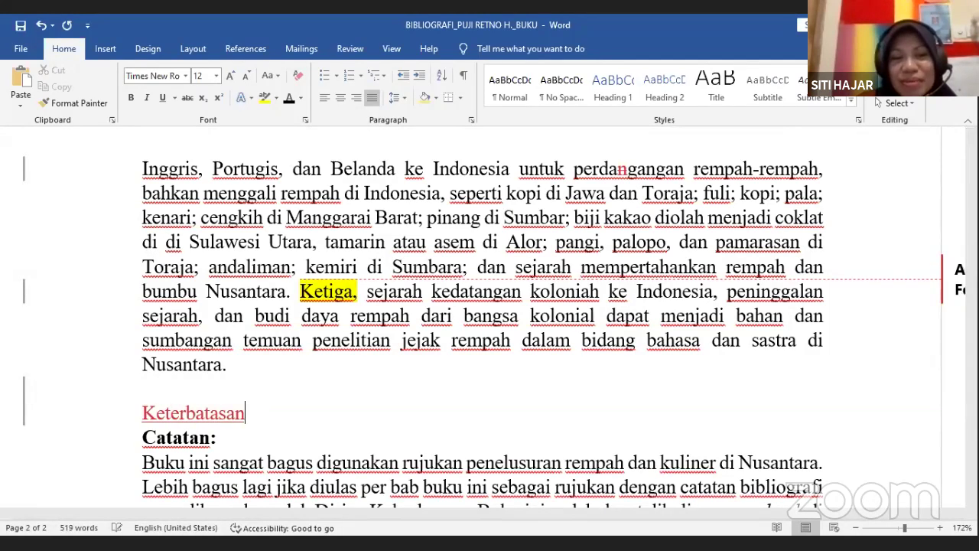
pyautogui.press('Return')
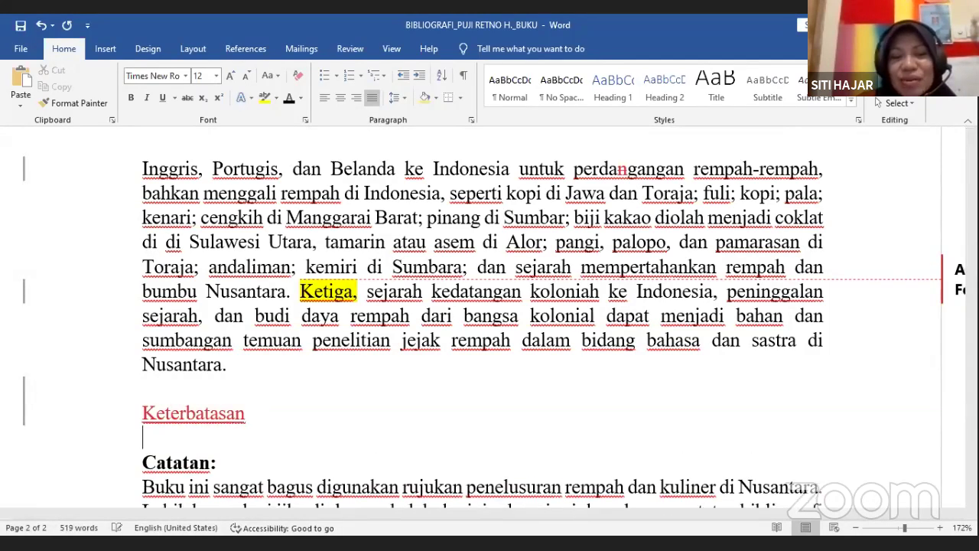
pyautogui.press('Return')
pyautogui.press('Return')
# Step: Begin the guidance sentence directly below the 'Keterbatasan' heading with 'Bagaimana sumber bacaan ini'
pyautogui.click(143, 436)
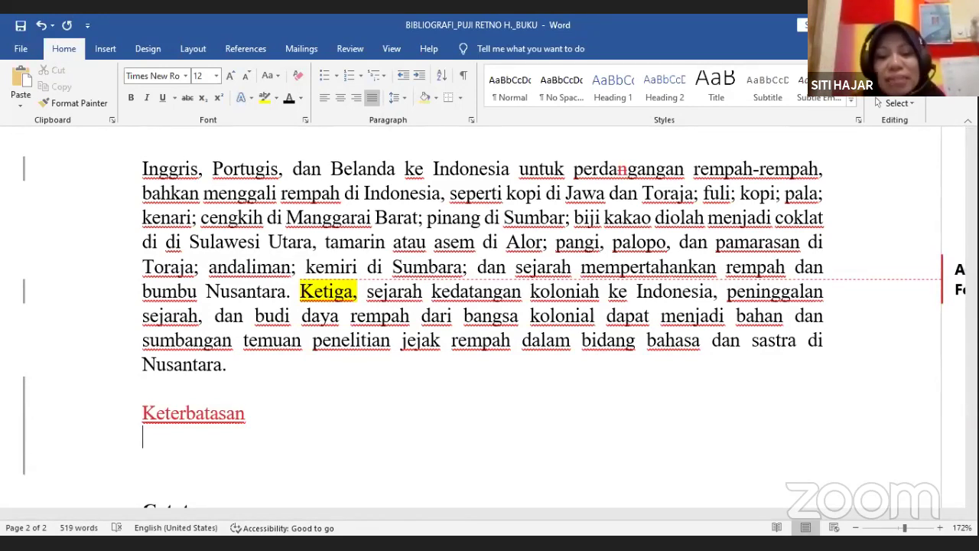
pyautogui.write('Bagaimana ')
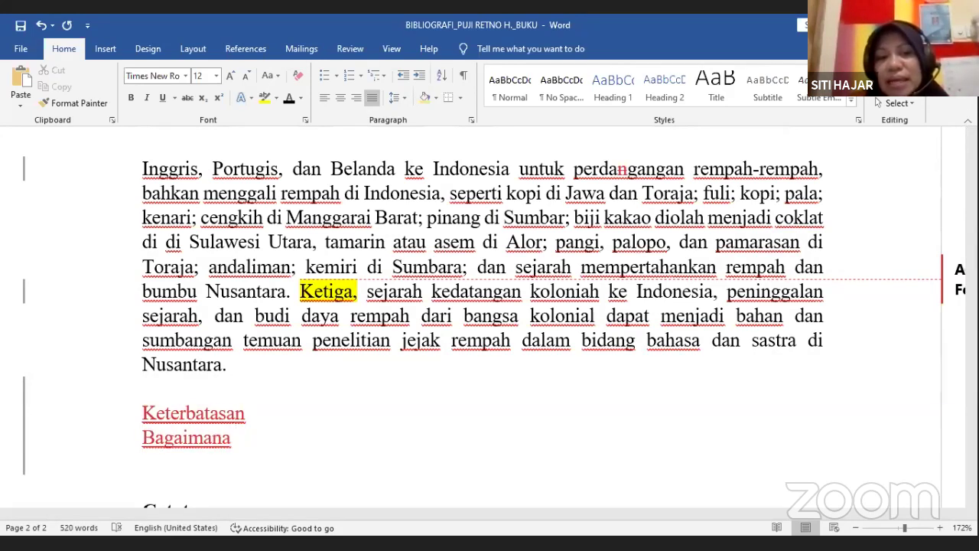
pyautogui.write('sumber')
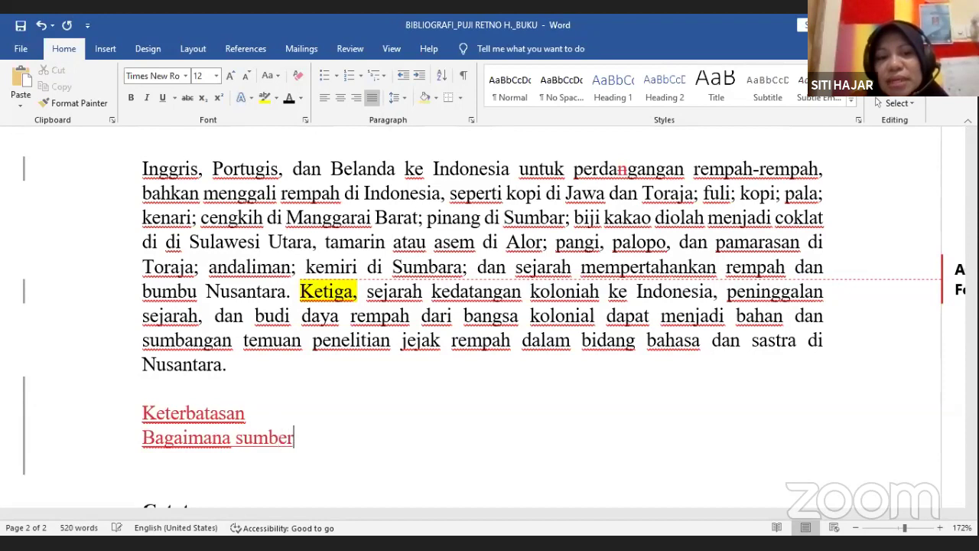
pyautogui.write(' bacaan ini ')
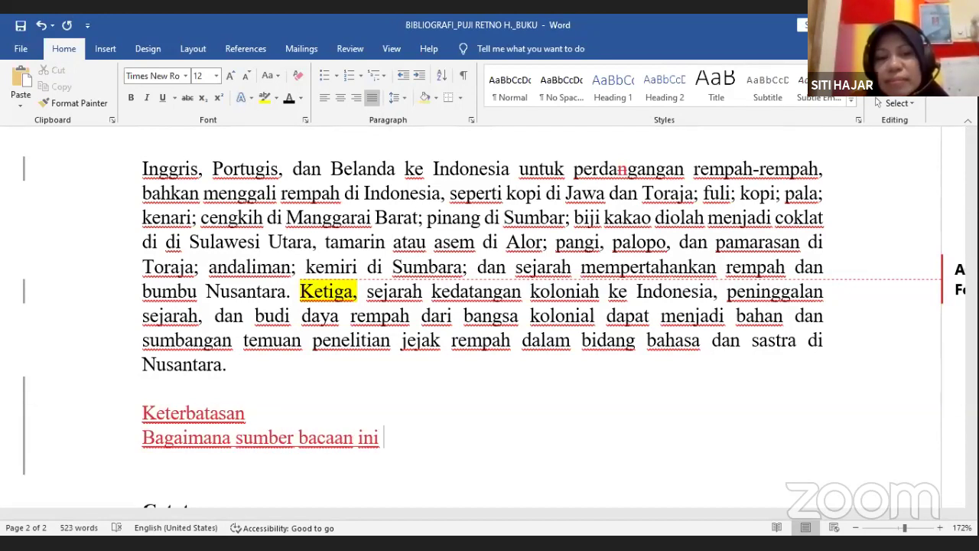
pyautogui.write('d')
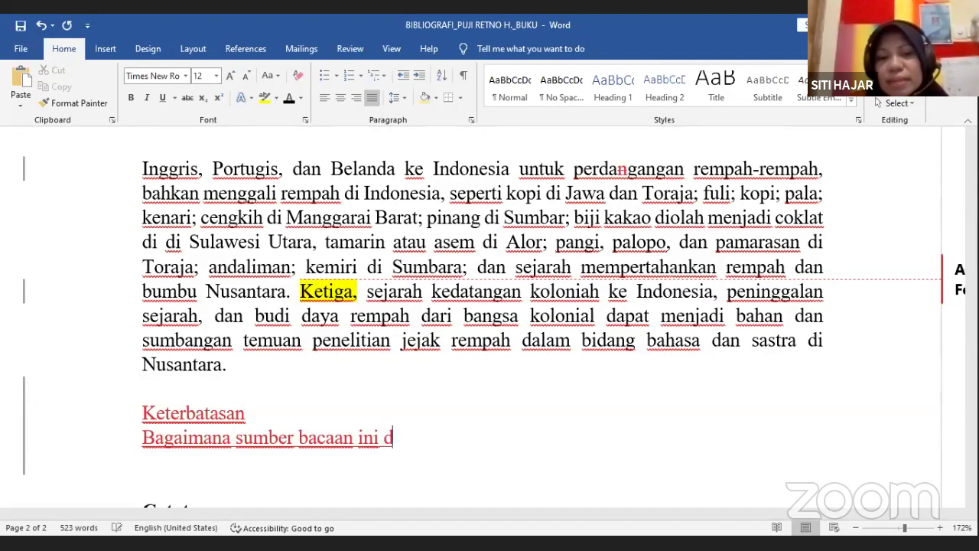
pyautogui.write('apat dijadikan ')
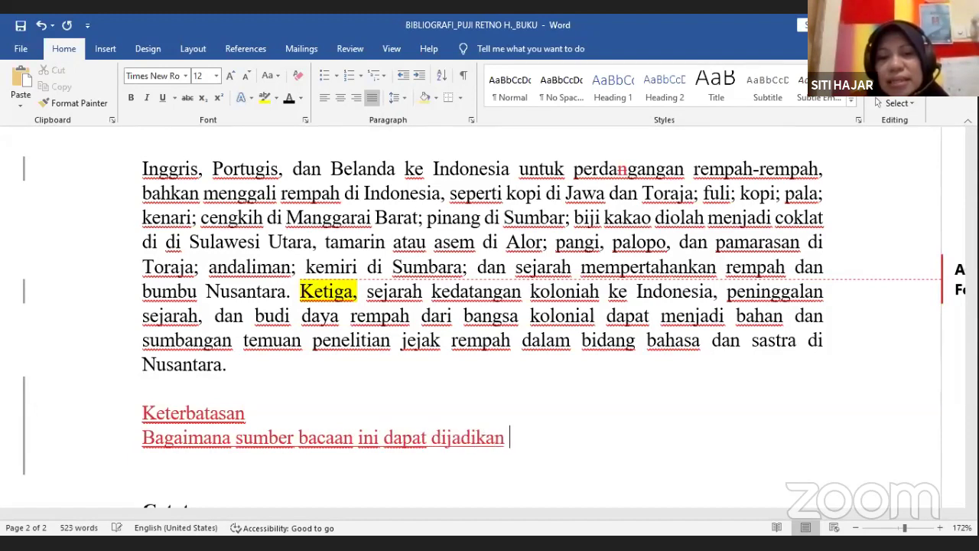
pyautogui.write('b')
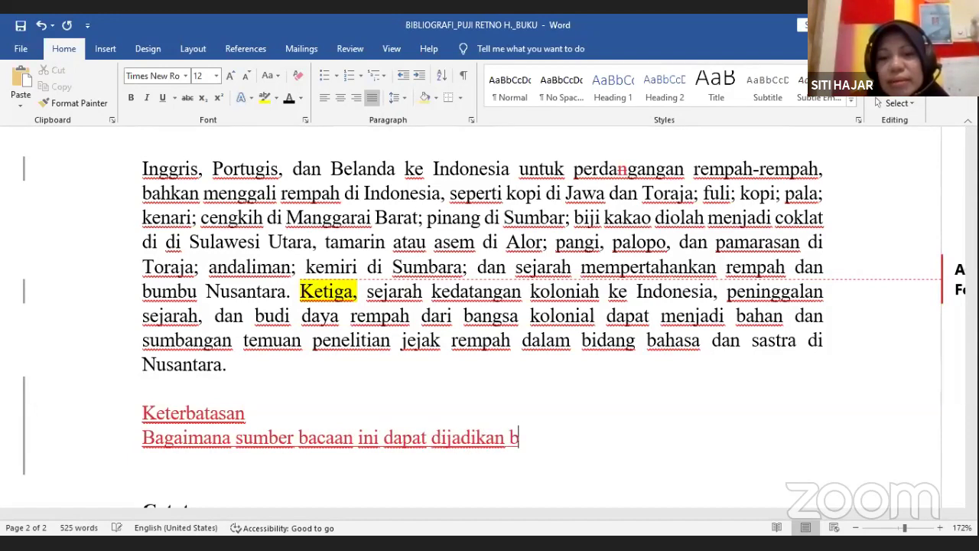
pyautogui.press('BackSpace')
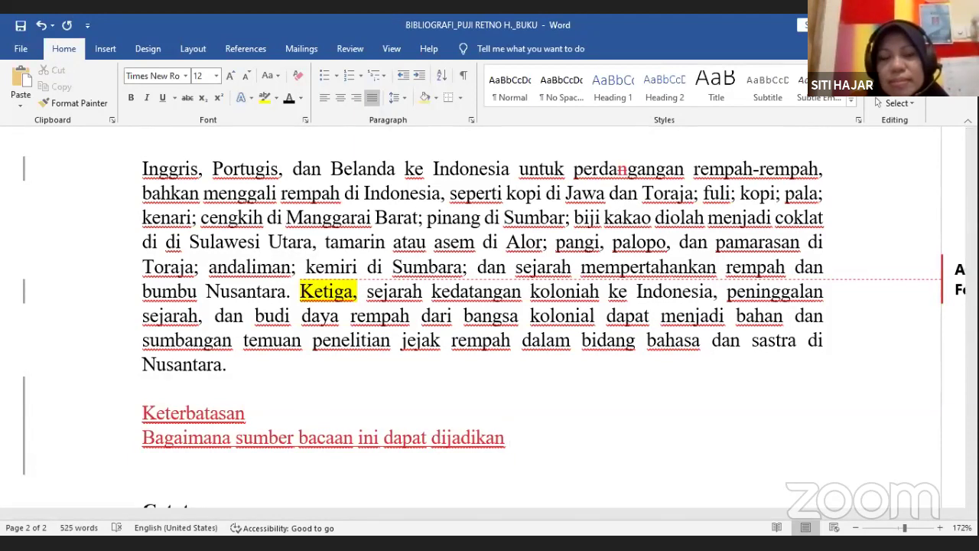
pyautogui.press('BackSpace')
pyautogui.press('BackSpace')
pyautogui.press('BackSpace')
pyautogui.press('BackSpace')
pyautogui.press('BackSpace')
pyautogui.press('BackSpace')
pyautogui.press('BackSpace')
pyautogui.press('BackSpace')
pyautogui.press('BackSpace')
pyautogui.press('BackSpace')
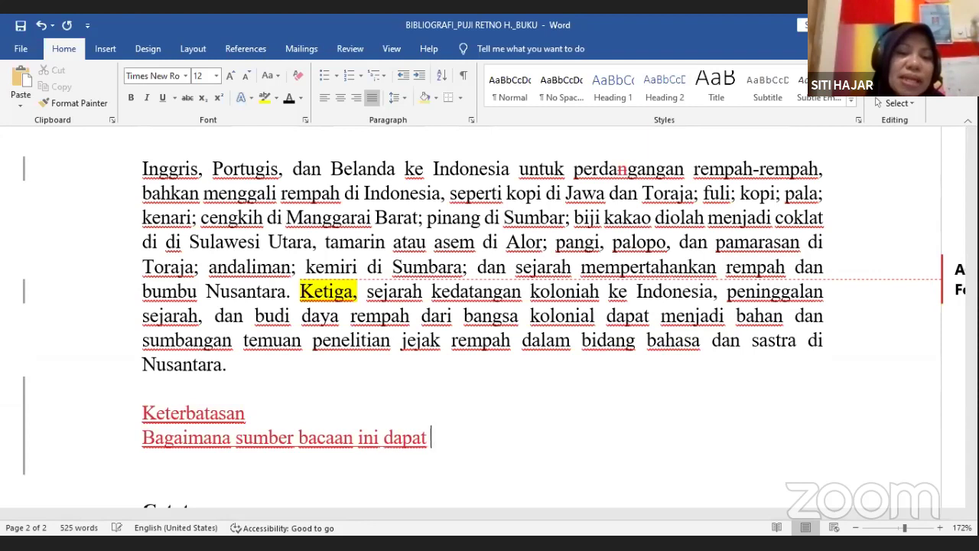
pyautogui.press('BackSpace')
pyautogui.press('BackSpace')
pyautogui.write('t')
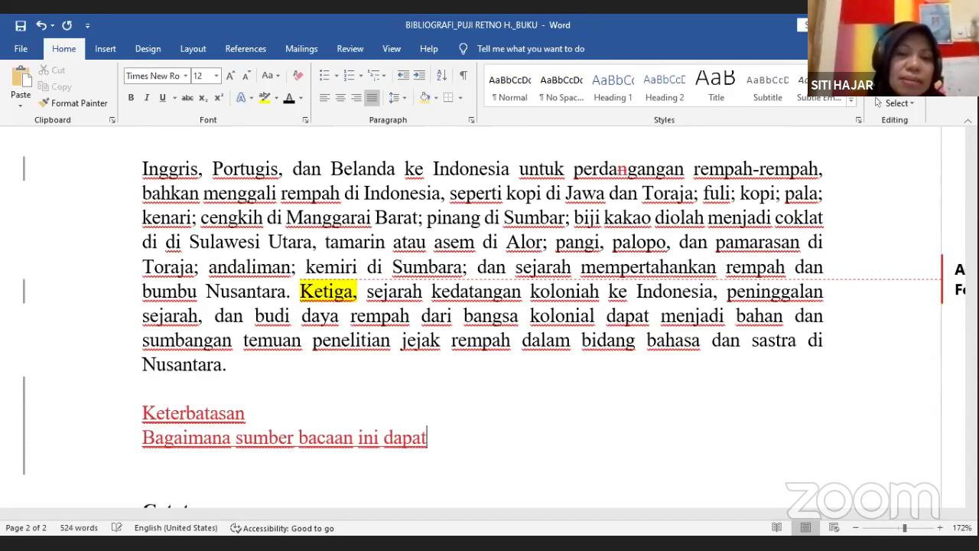
pyautogui.press('BackSpace')
pyautogui.press('BackSpace')
pyautogui.press('BackSpace')
pyautogui.press('BackSpace')
pyautogui.press('BackSpace')
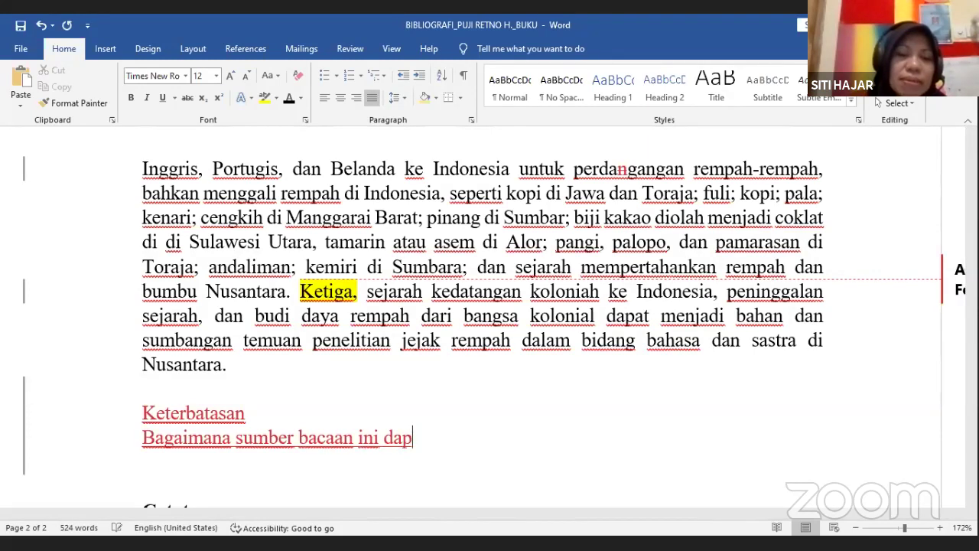
pyautogui.press('BackSpace')
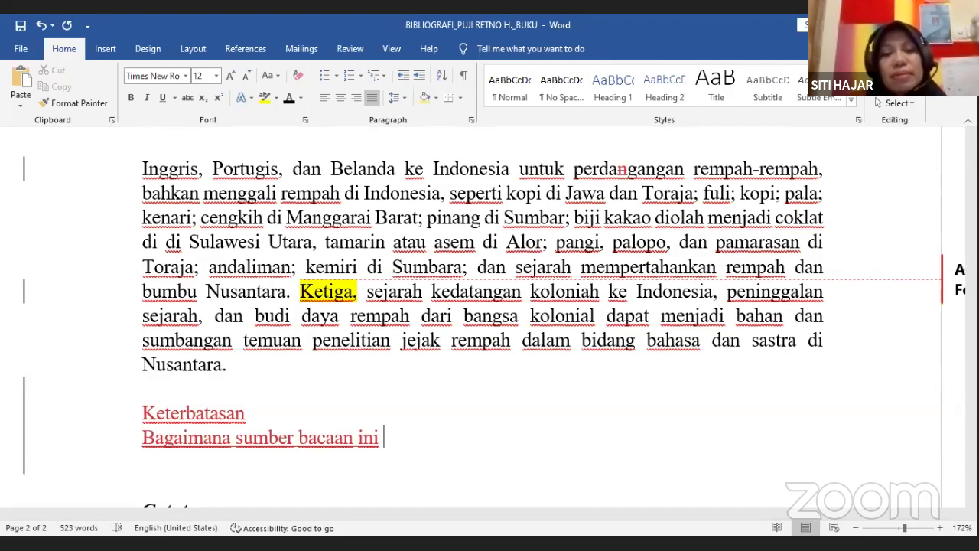
# Step: Complete the guidance question under 'Keterbatasan' with 'dapat membantu penulis dalam mengembangkan rancangan penelitiannya?'
pyautogui.write('dapat memb')
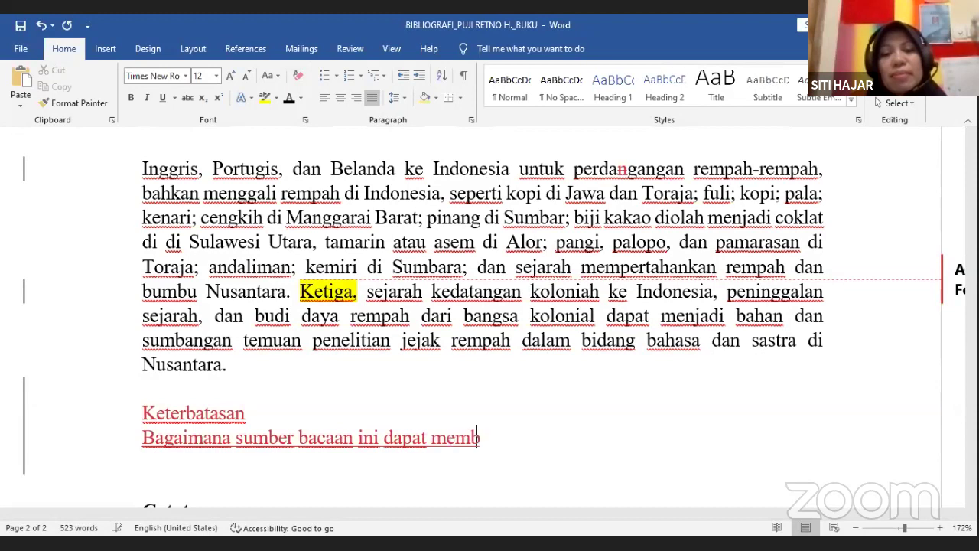
pyautogui.write('antu penulis ')
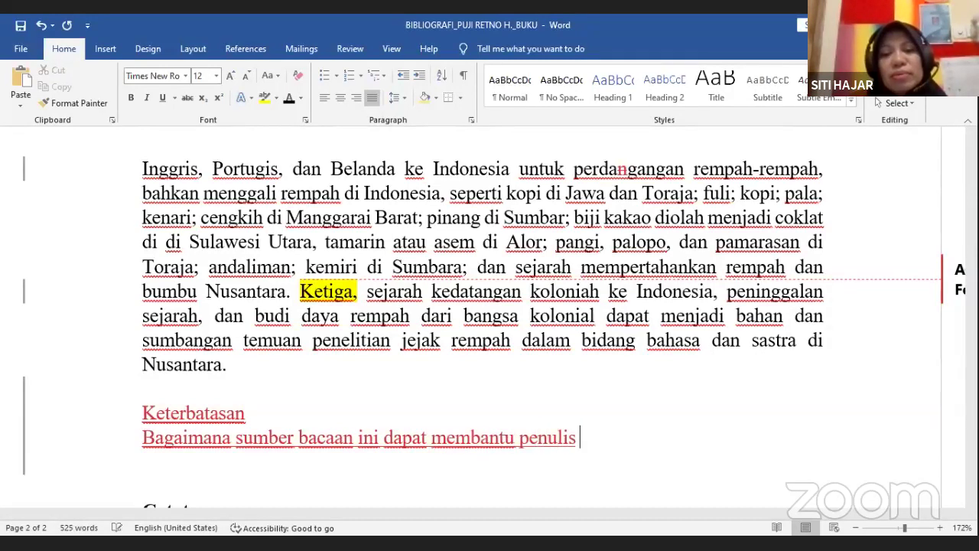
pyautogui.write('dalam mengembangkan ')
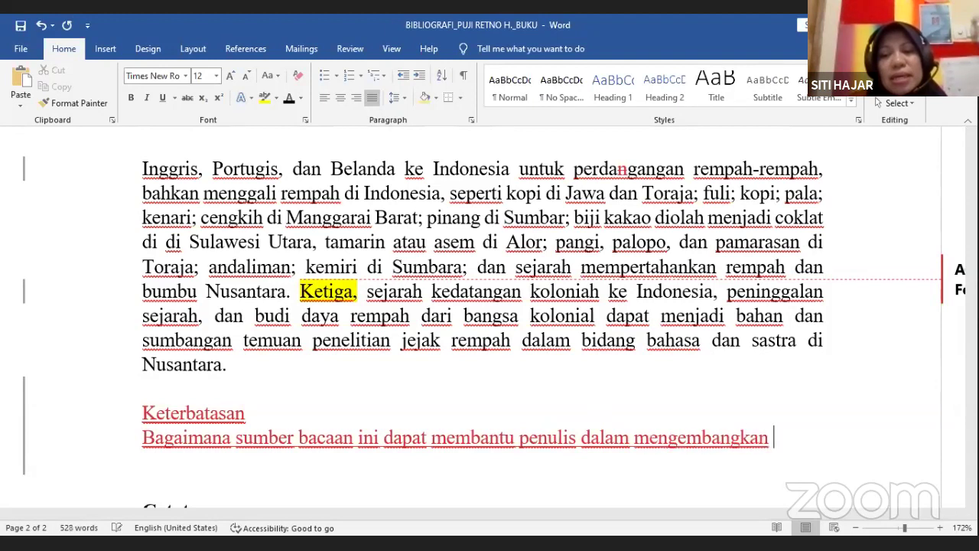
pyautogui.write('rancangan')
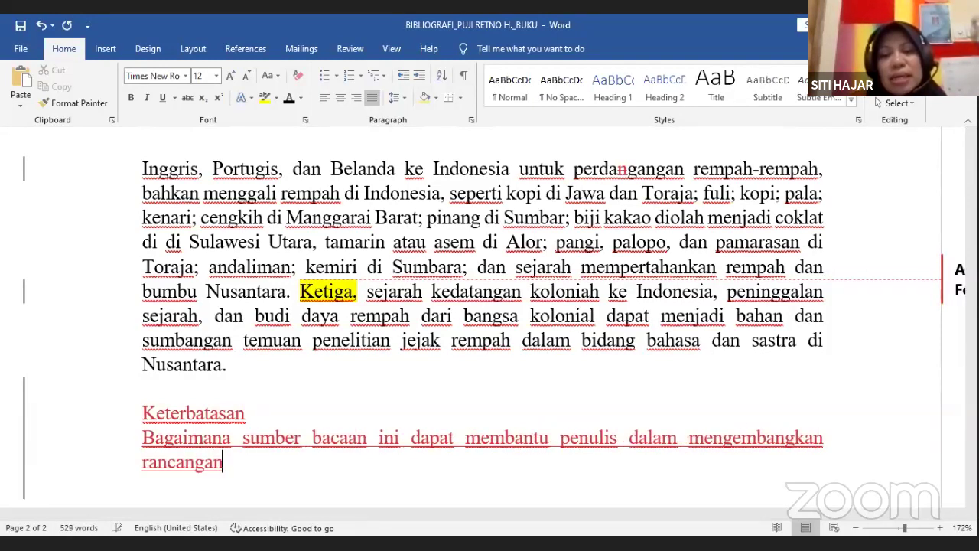
pyautogui.write(' penelitiannya')
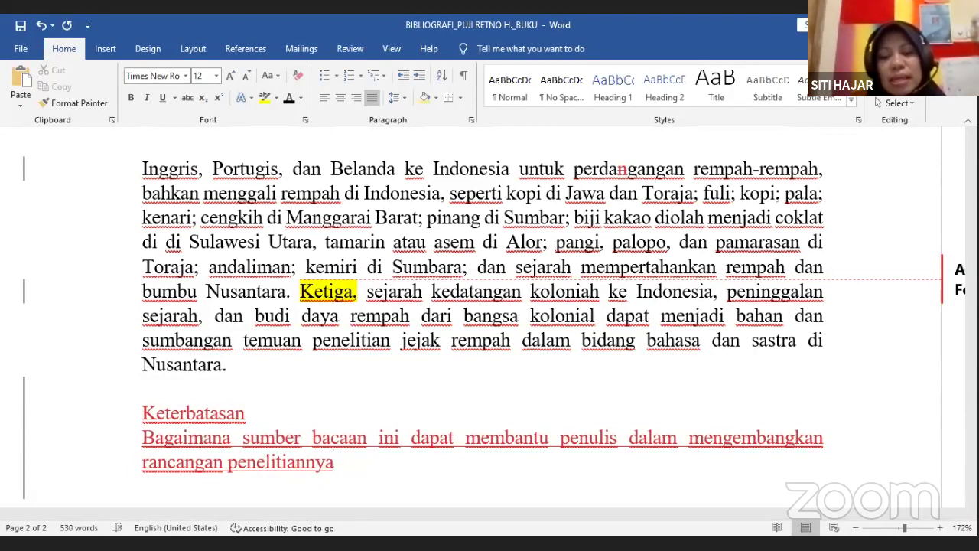
pyautogui.write('?')
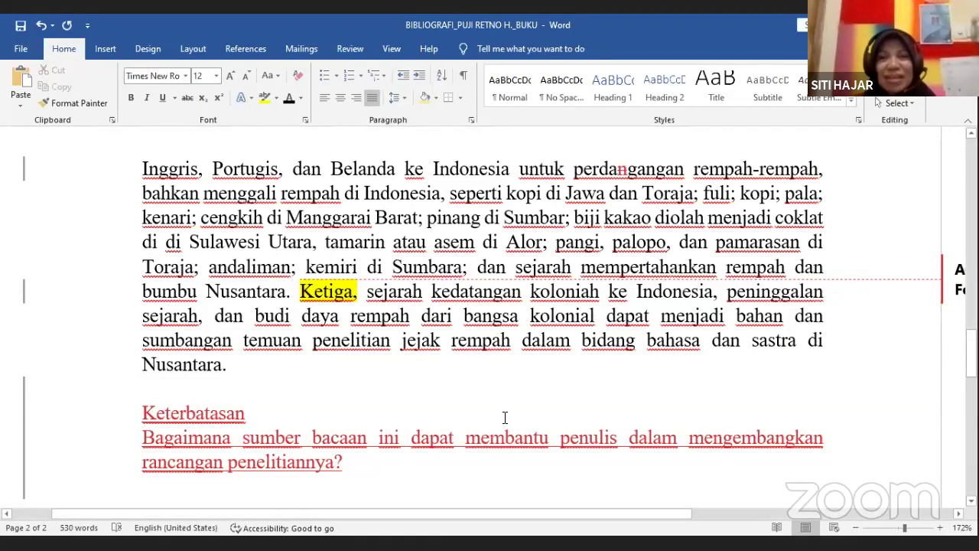
# Step: Review the highlighted key sentences, chapter and ordinal markers, tracked deletions and the new 'Keterbatasan' section across both pages
pyautogui.scroll(3, 505, 417)
pyautogui.scroll(10, 505, 417)
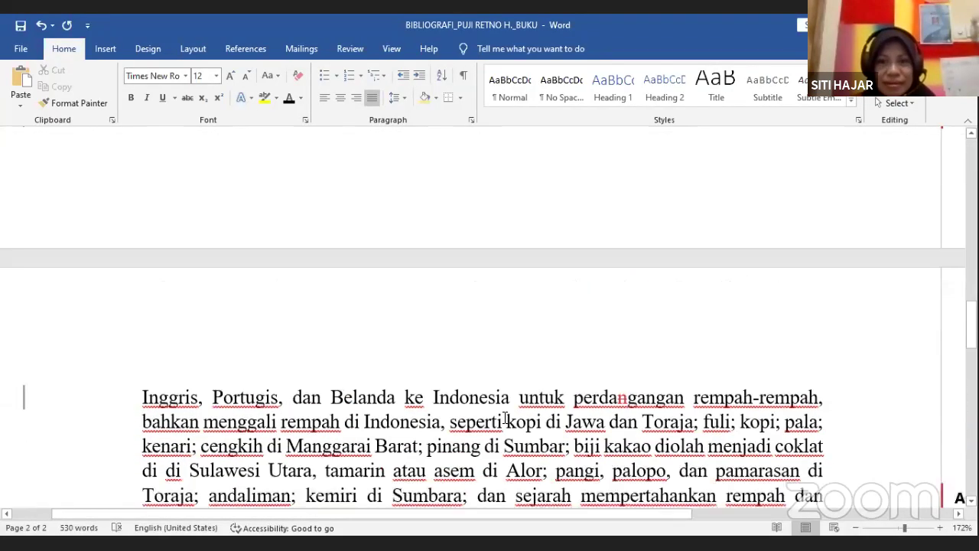
pyautogui.scroll(6, 505, 417)
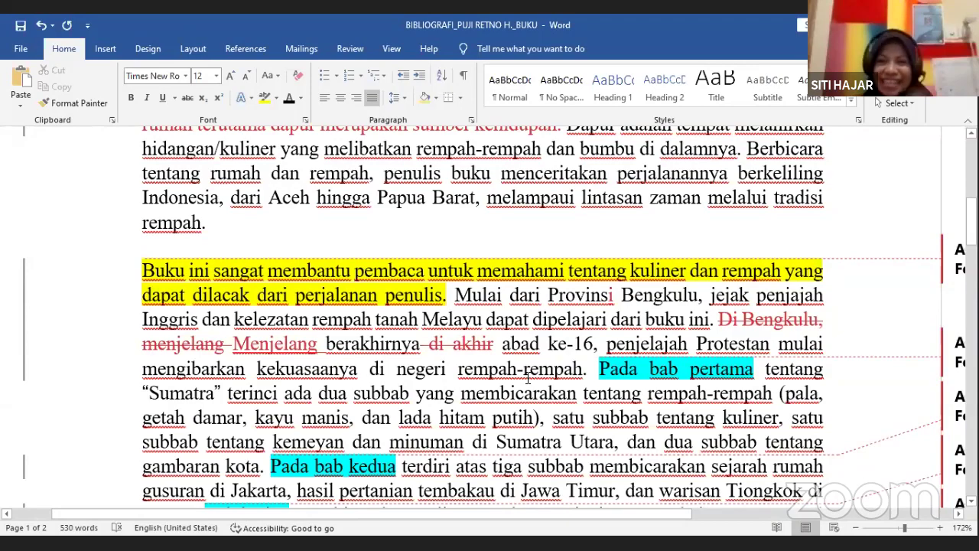
pyautogui.scroll(-1, 528, 377)
pyautogui.scroll(-9, 524, 370)
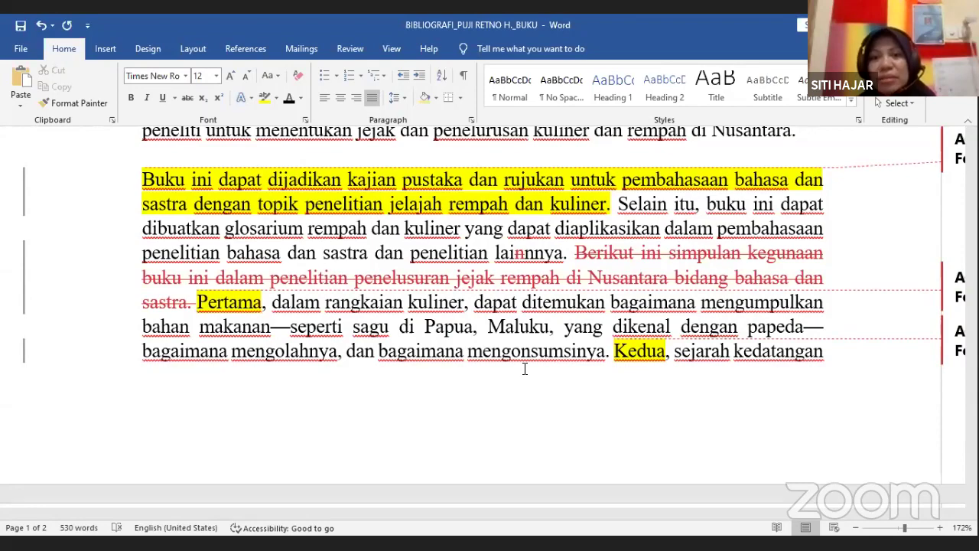
pyautogui.scroll(3, 525, 369)
pyautogui.scroll(-5, 525, 369)
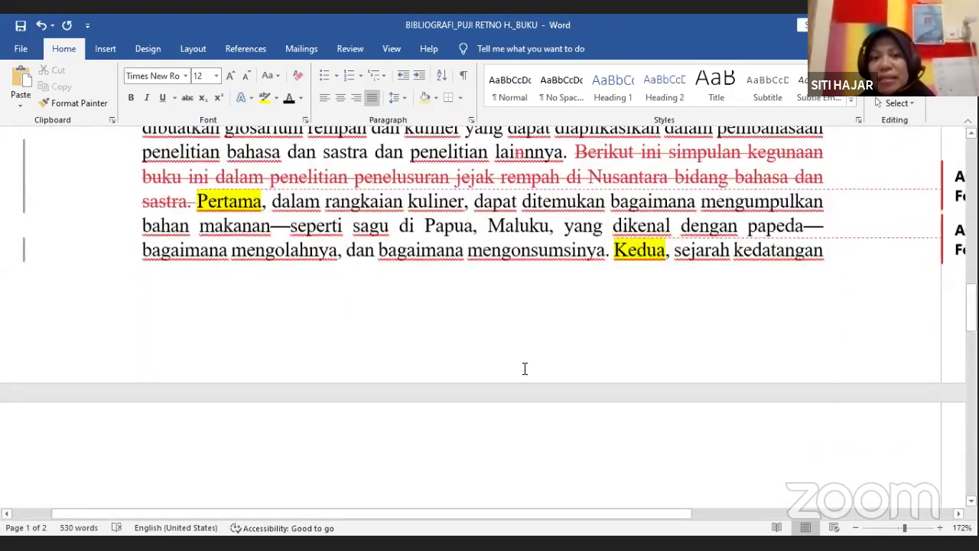
pyautogui.scroll(-5, 524, 369)
pyautogui.scroll(-4, 524, 369)
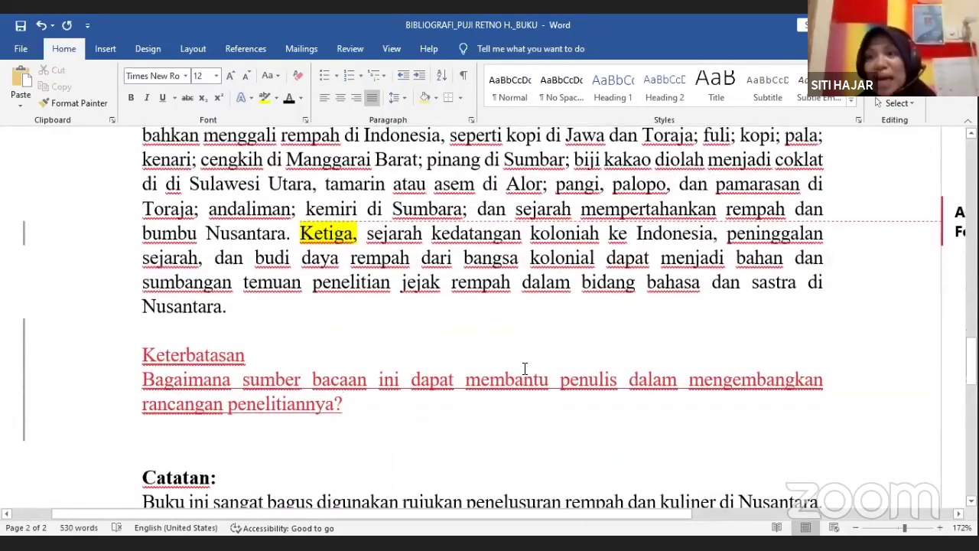
pyautogui.scroll(4, 525, 368)
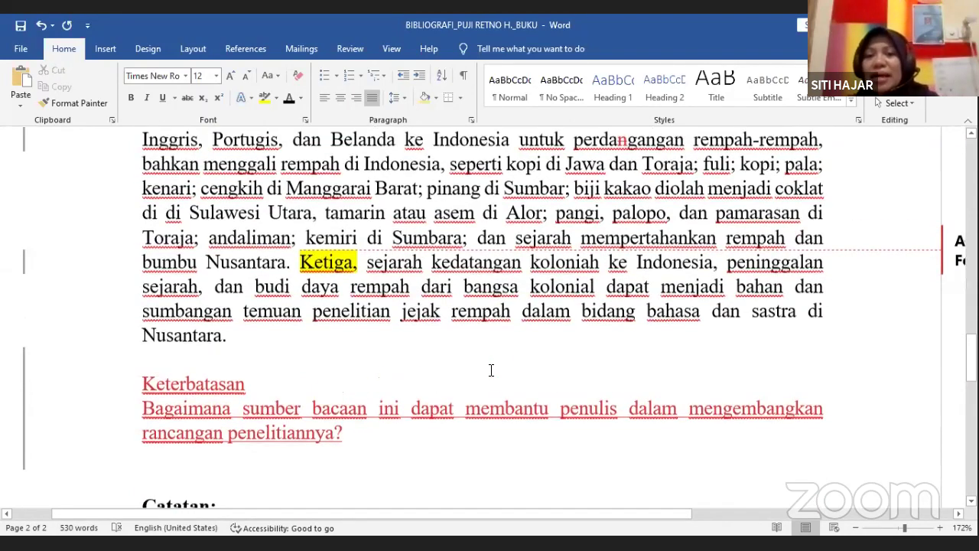
pyautogui.scroll(6, 440, 310)
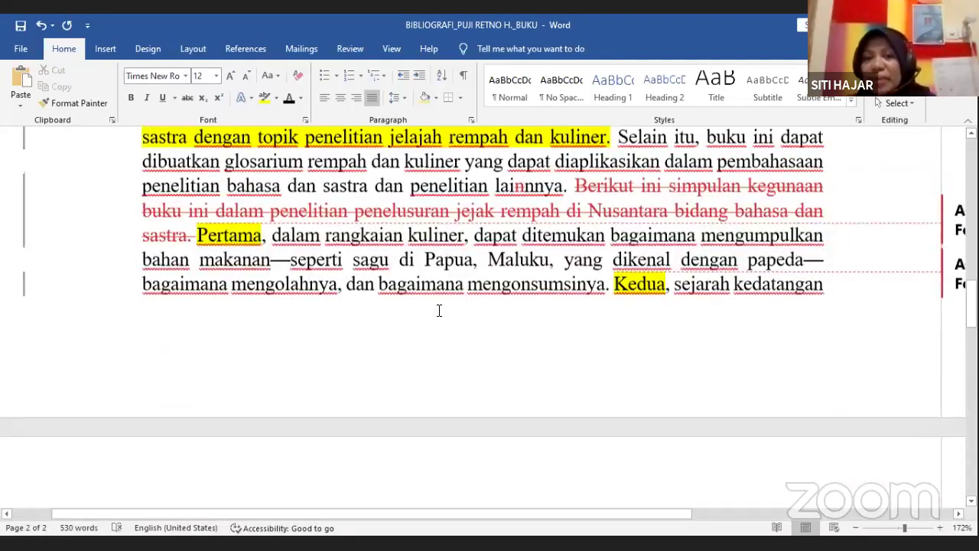
pyautogui.scroll(7, 439, 310)
pyautogui.scroll(-4, 439, 310)
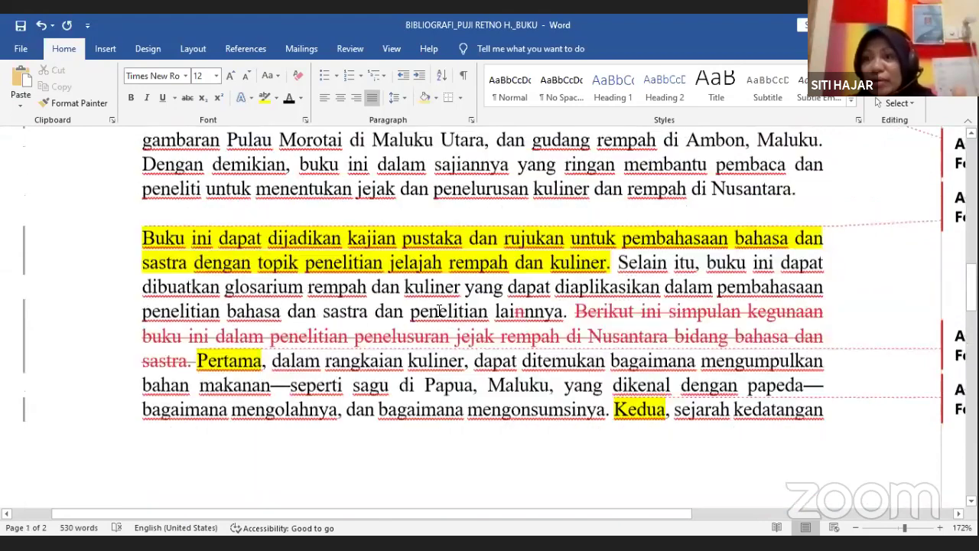
pyautogui.scroll(-10, 440, 309)
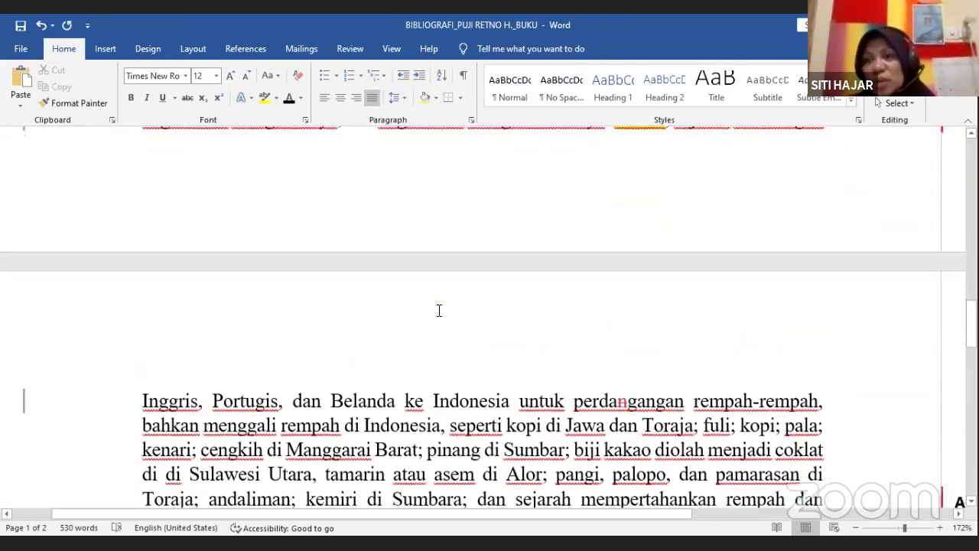
pyautogui.scroll(-3, 439, 309)
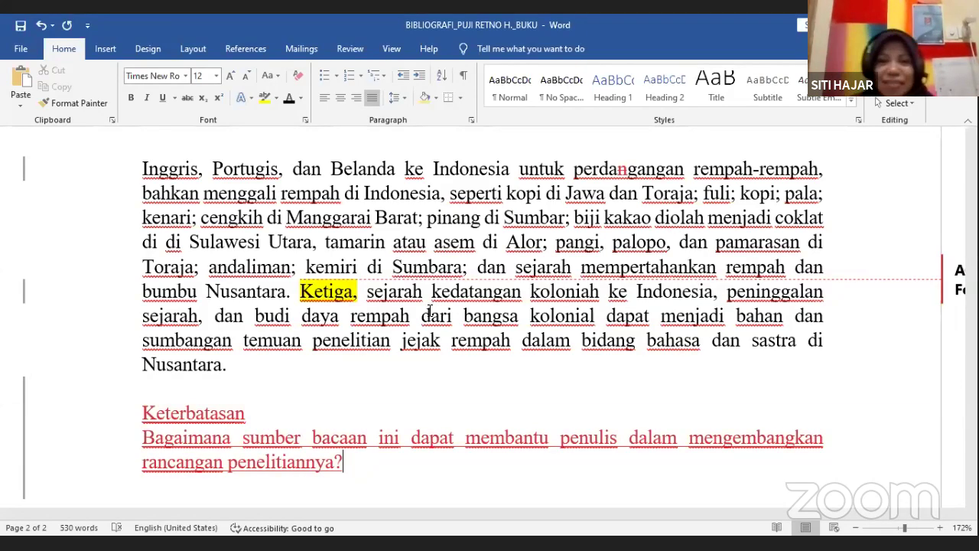
pyautogui.scroll(1, 375, 337)
pyautogui.scroll(-3, 326, 364)
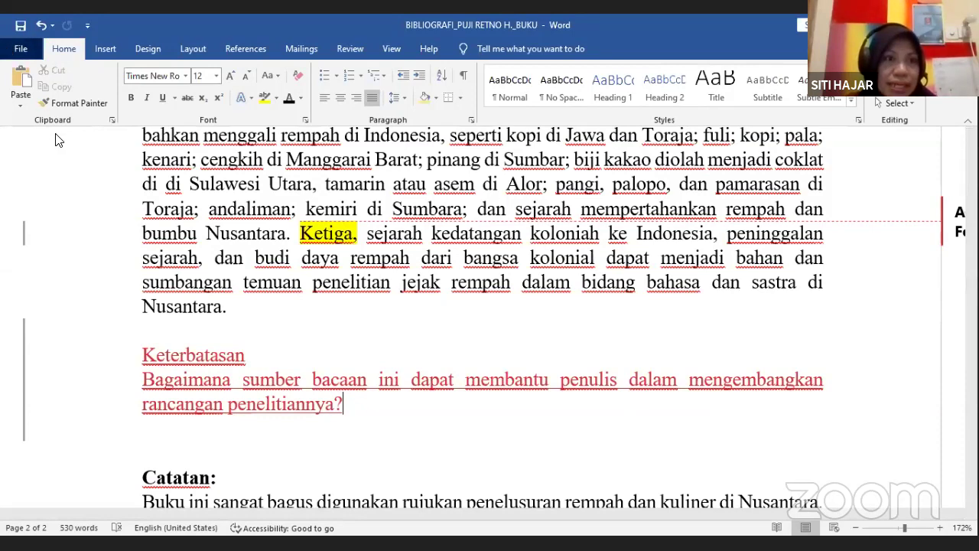
# Step: Start saving the reviewed document as a separate Word copy, adding '-CommentedbySH' to the end of its file name
pyautogui.click(21, 50)
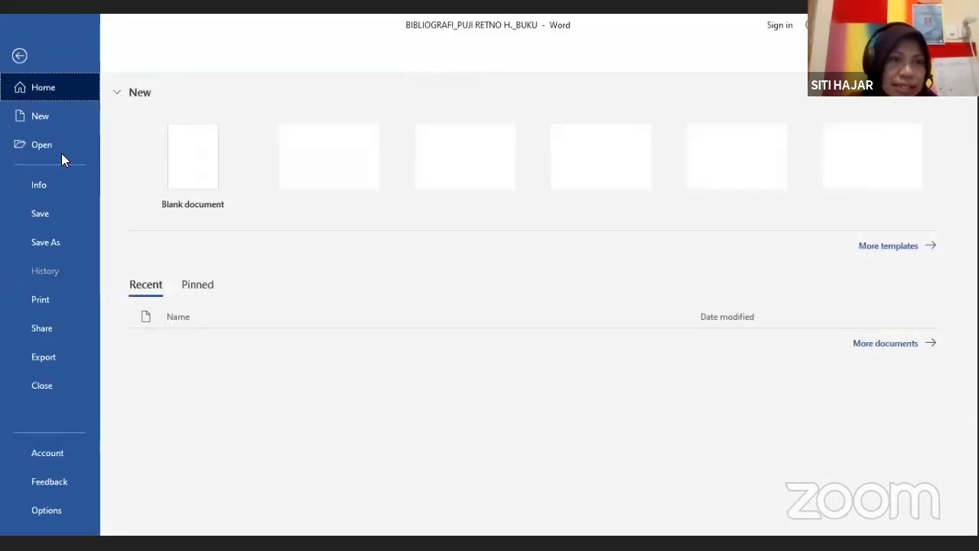
pyautogui.click(68, 246)
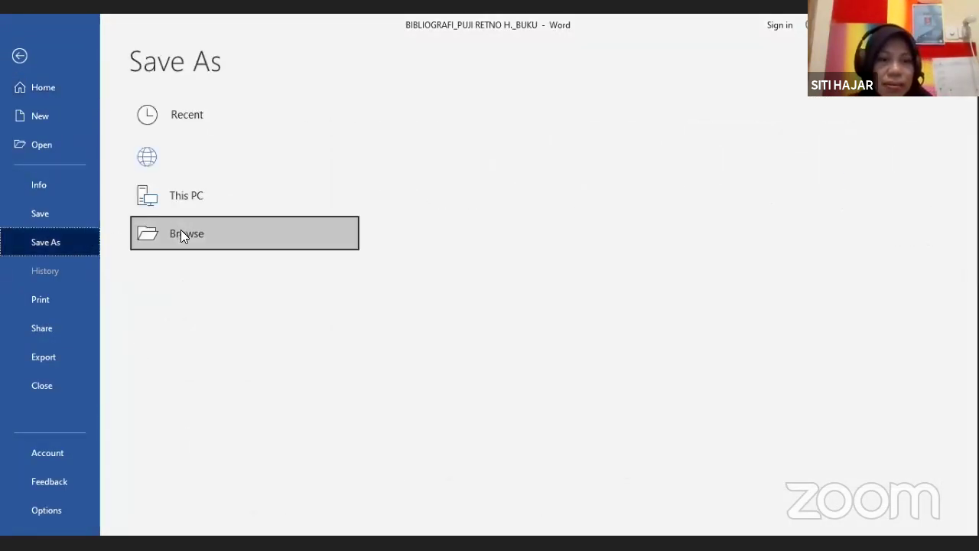
pyautogui.click(180, 232)
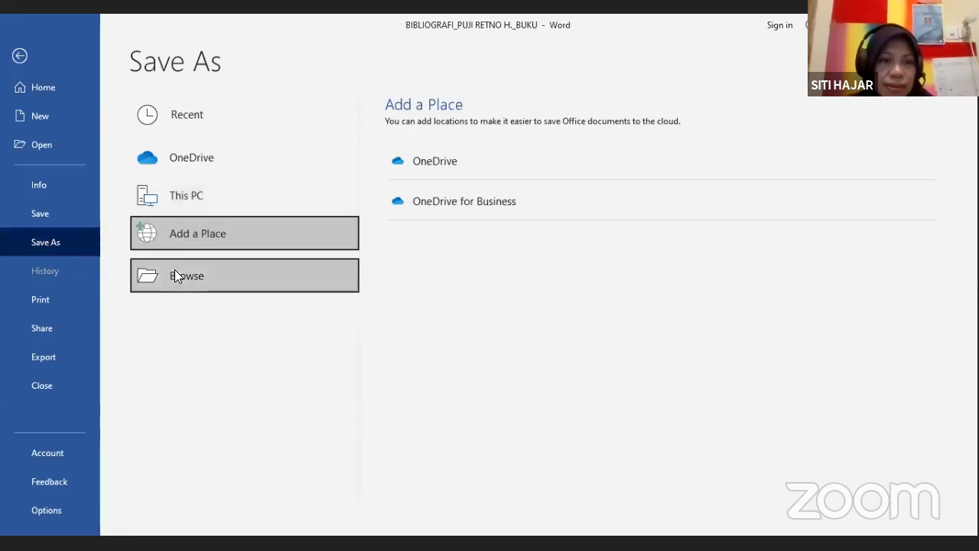
pyautogui.click(174, 272)
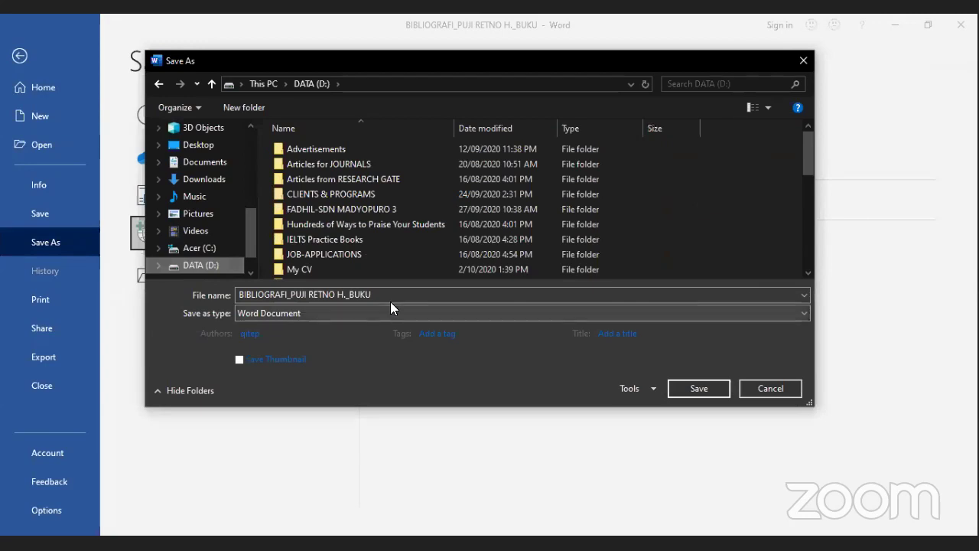
pyautogui.doubleClick(395, 294)
pyautogui.click(394, 294)
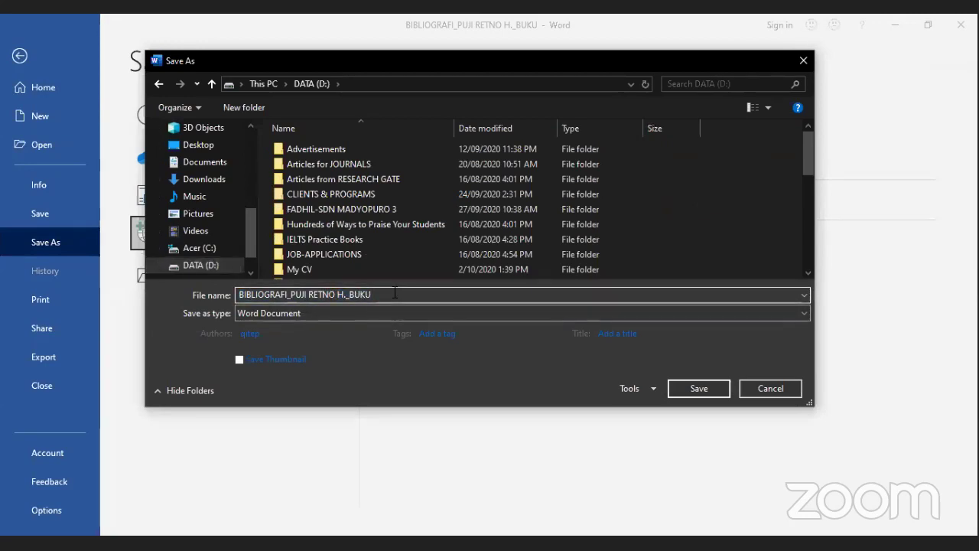
pyautogui.write('-')
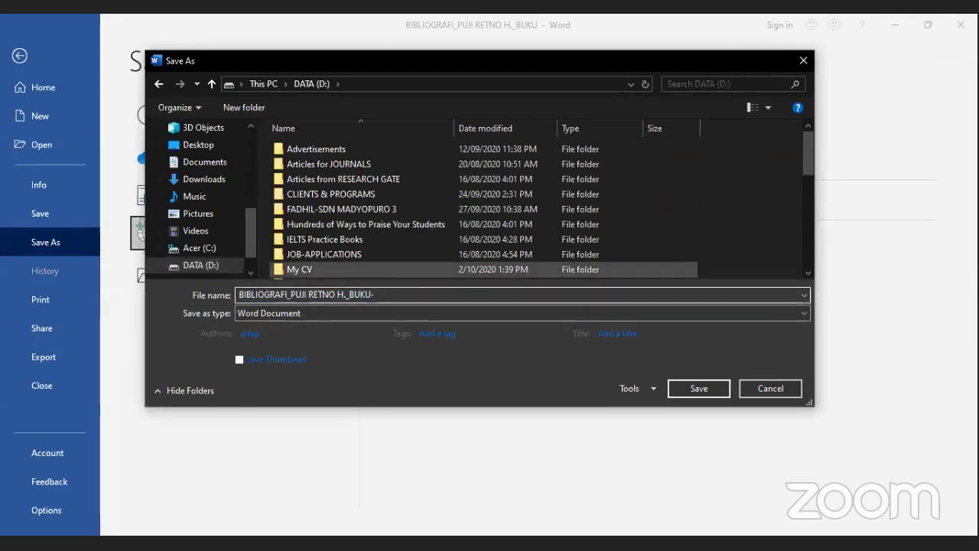
pyautogui.write('Commented')
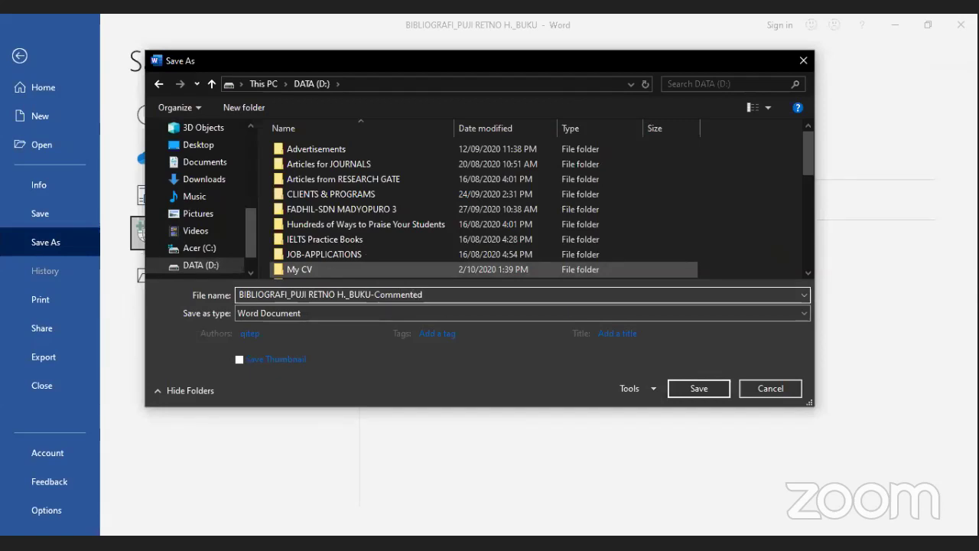
pyautogui.write('bySH')
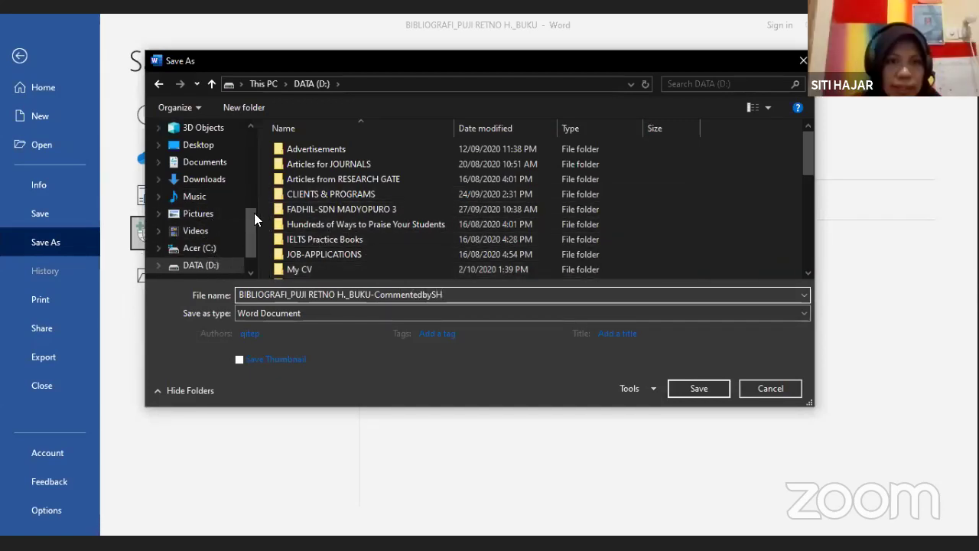
# Step: Choose the 'My WORKSHOPS' folder on the DATA (D:) drive as the location for the commented copy
pyautogui.click(288, 194)
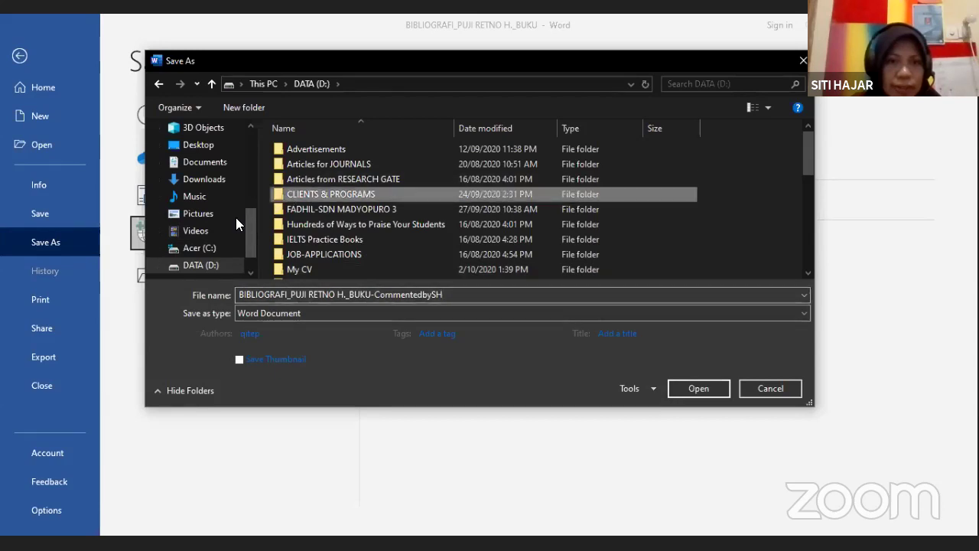
pyautogui.scroll(-1, 223, 234)
pyautogui.scroll(-1, 324, 225)
pyautogui.scroll(-5, 324, 225)
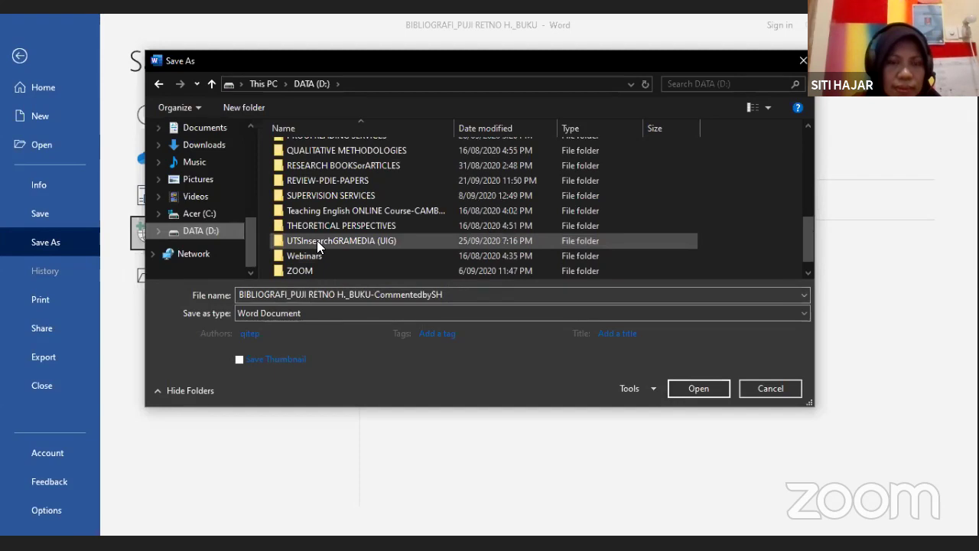
pyautogui.scroll(2, 321, 230)
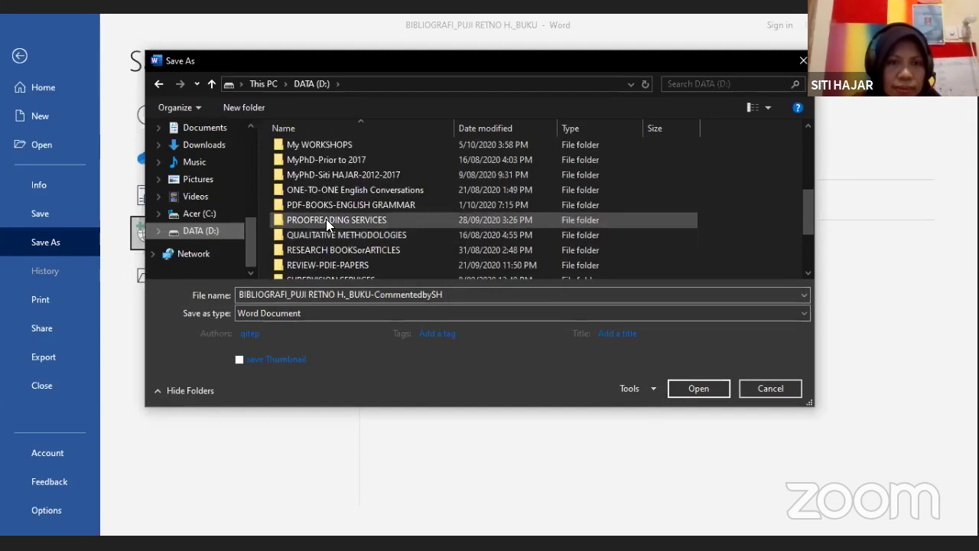
pyautogui.doubleClick(335, 141)
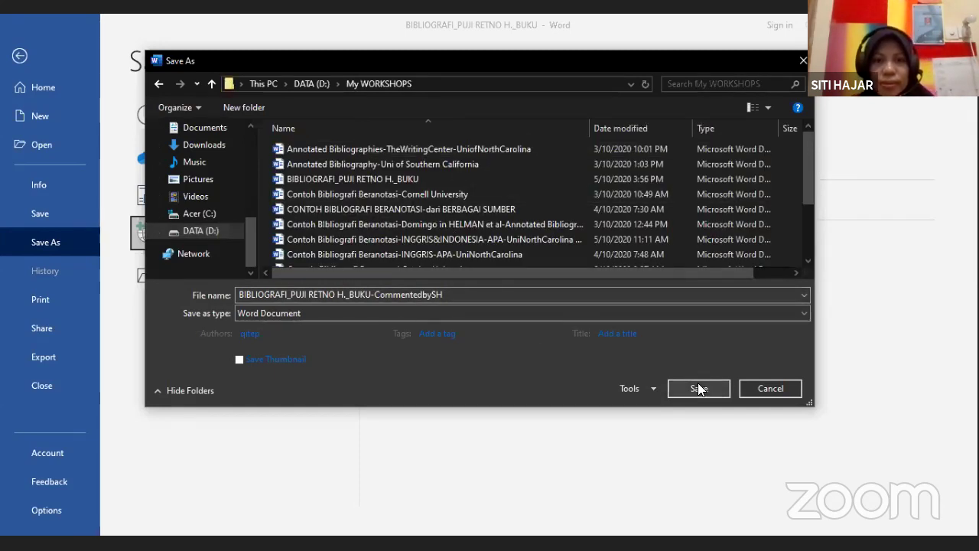